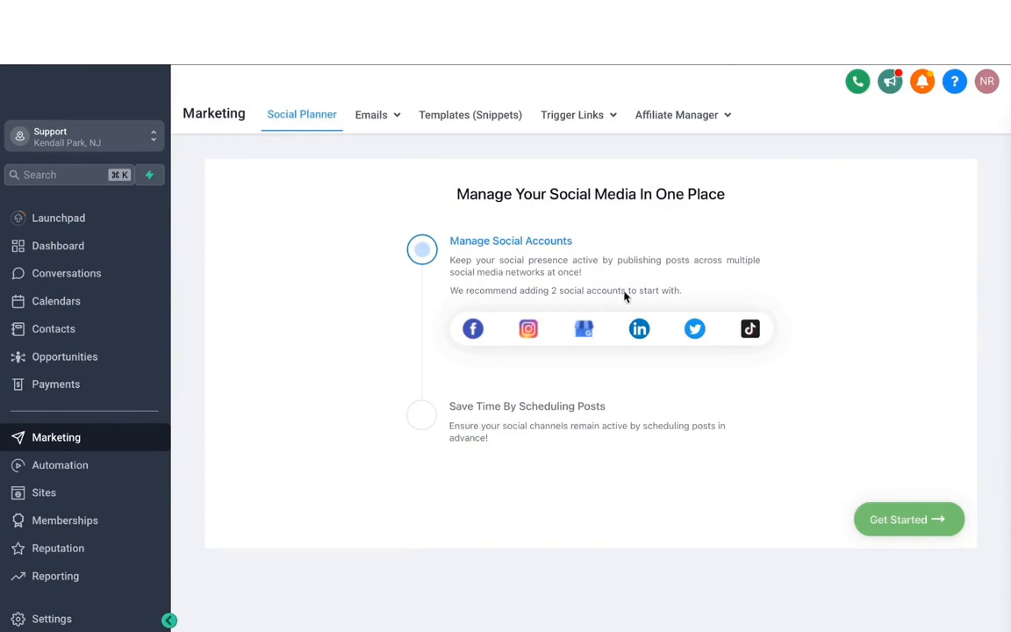
- Connect a Facebook account to the social planner
left_click(474, 334)
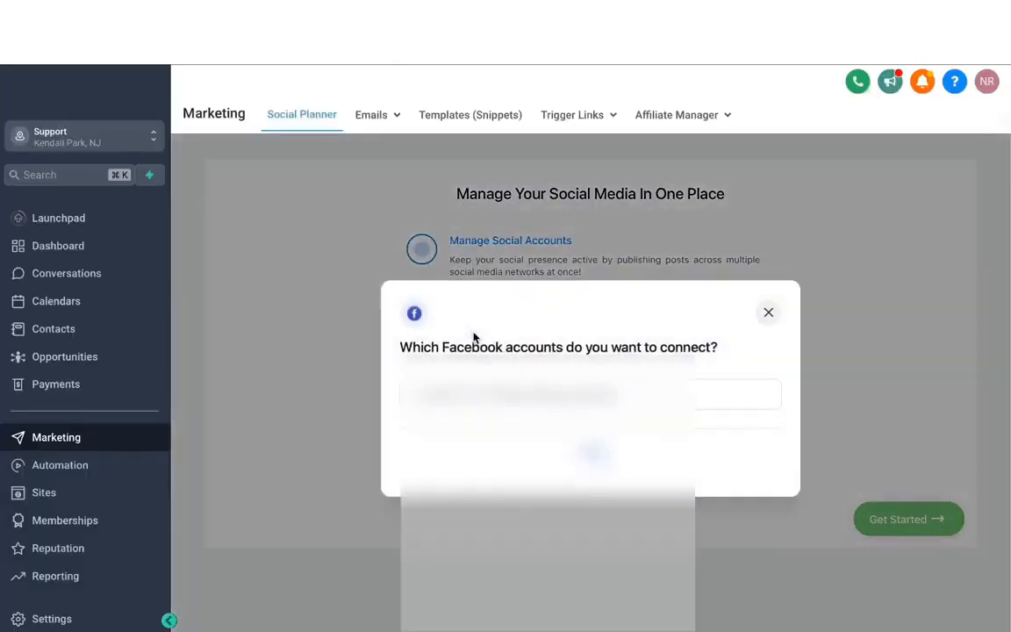
left_click(739, 419)
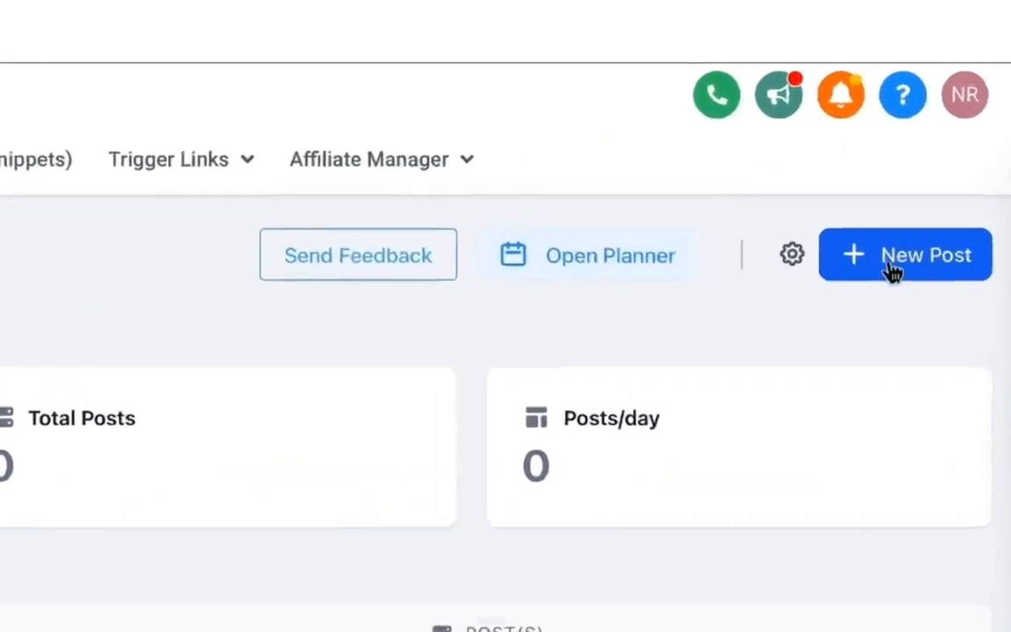
- Create a new social post addressed to American Hair Co. and both Mavix Digital accounts
left_click(953, 173)
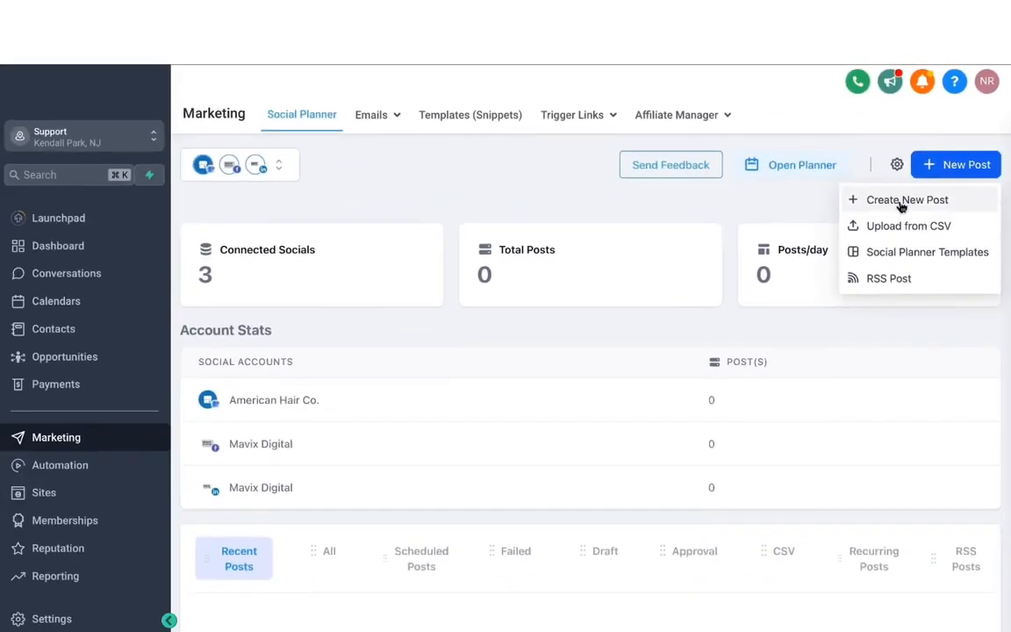
left_click(796, 342)
scroll(902, 208, "down", 1)
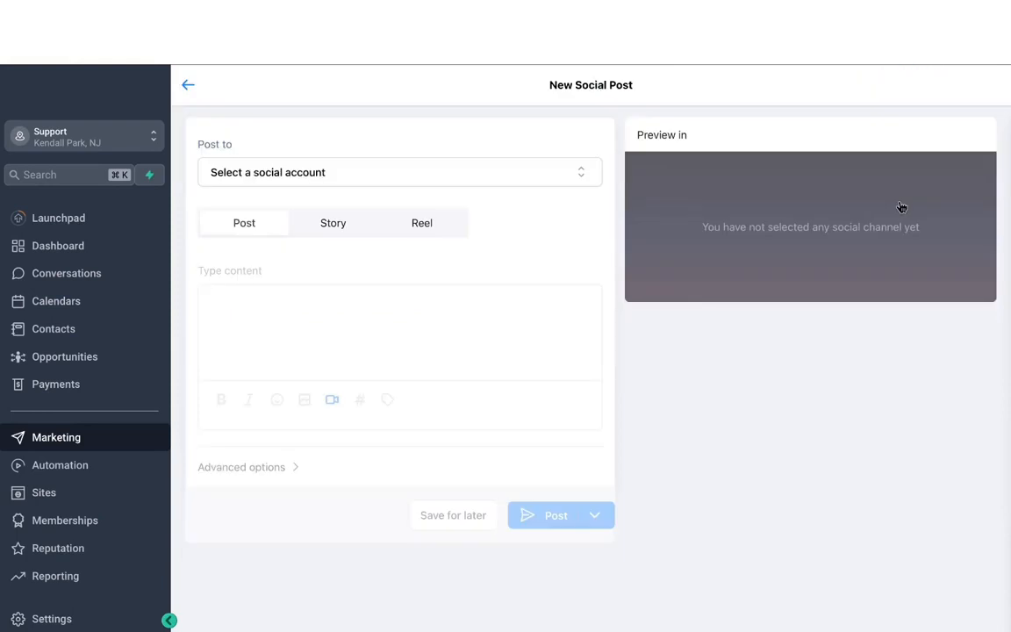
left_click(342, 182)
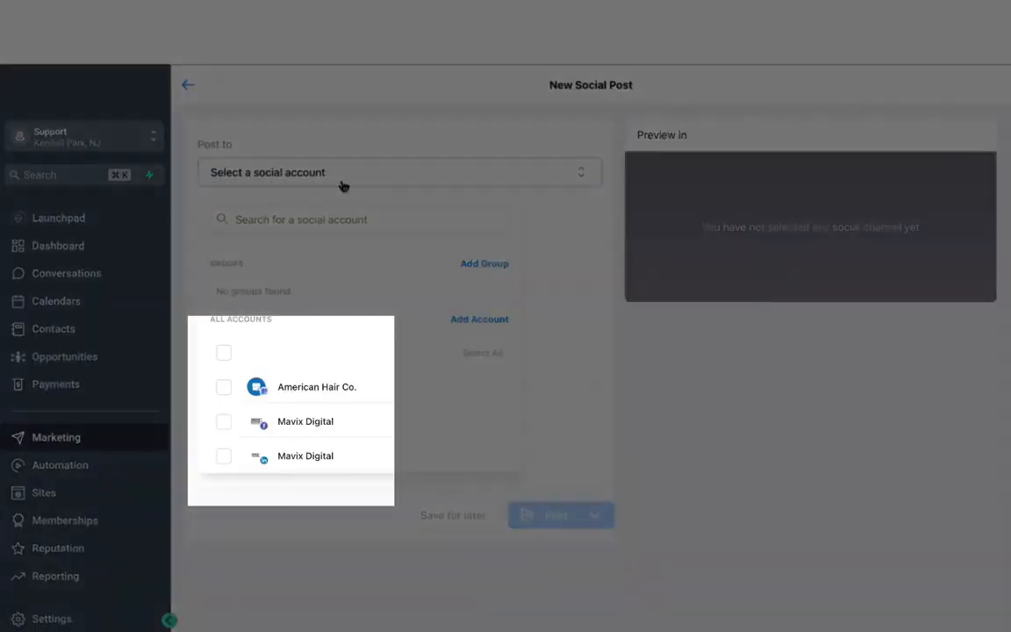
left_click(225, 394)
left_click(223, 427)
left_click(223, 463)
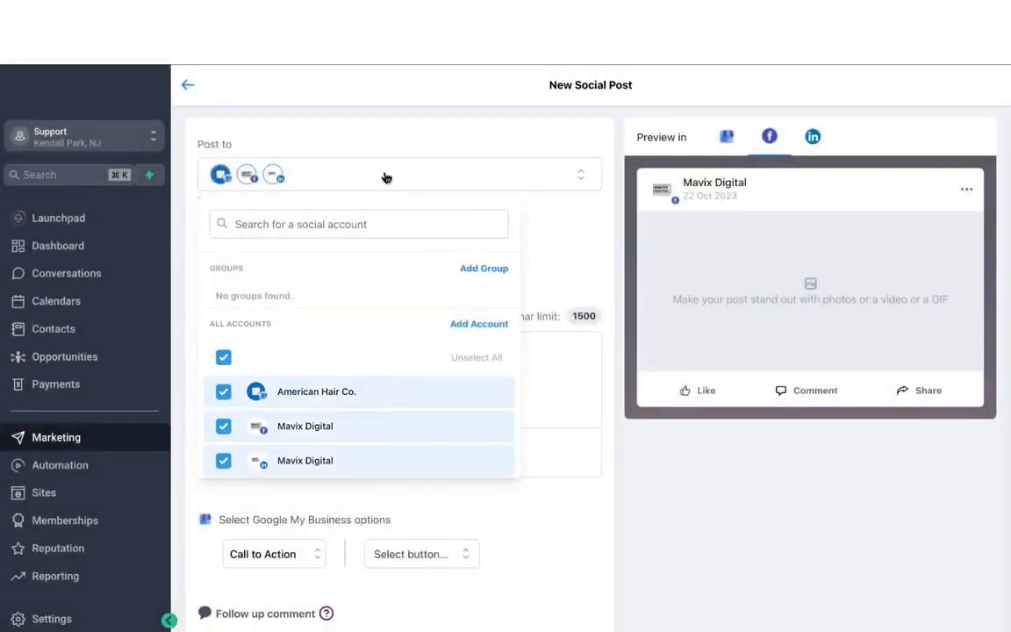
left_click(380, 144)
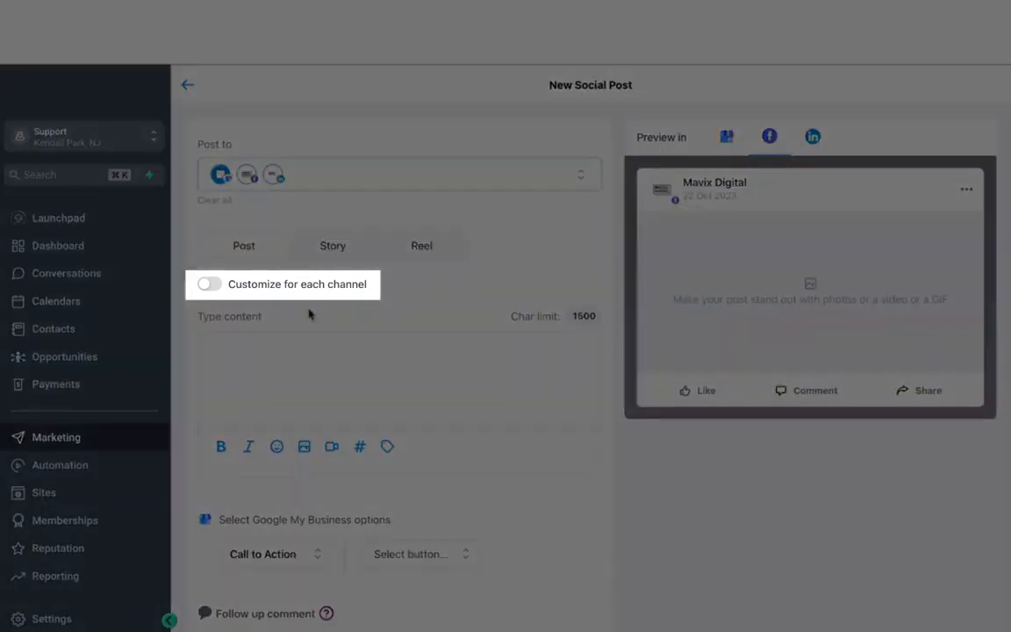
- Try per-channel customization by viewing the Facebook, Google and LinkedIn versions of the post, and turn it off again
left_click(211, 285)
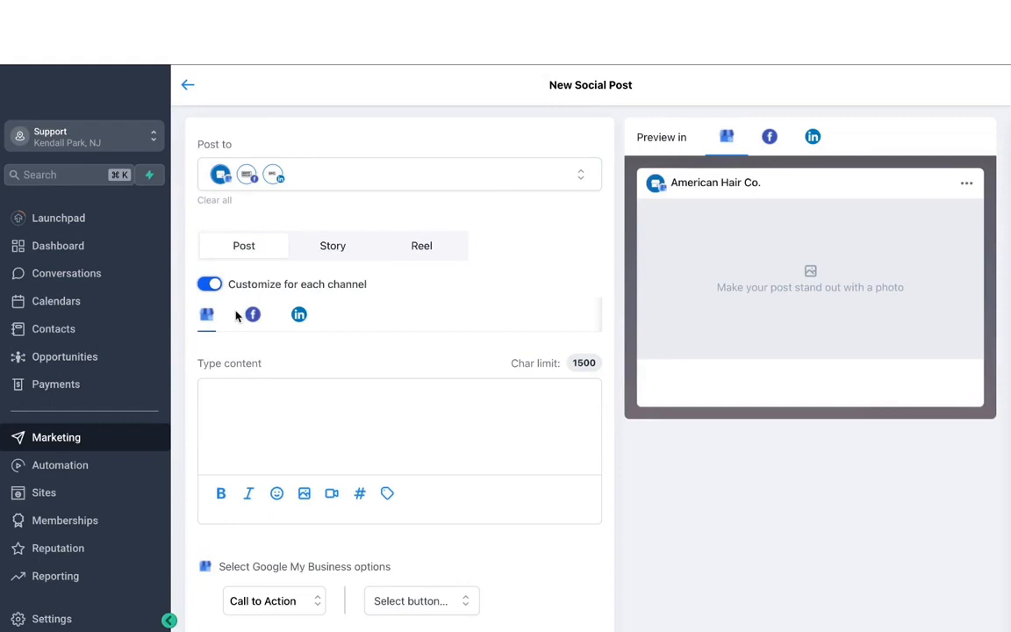
left_click(253, 315)
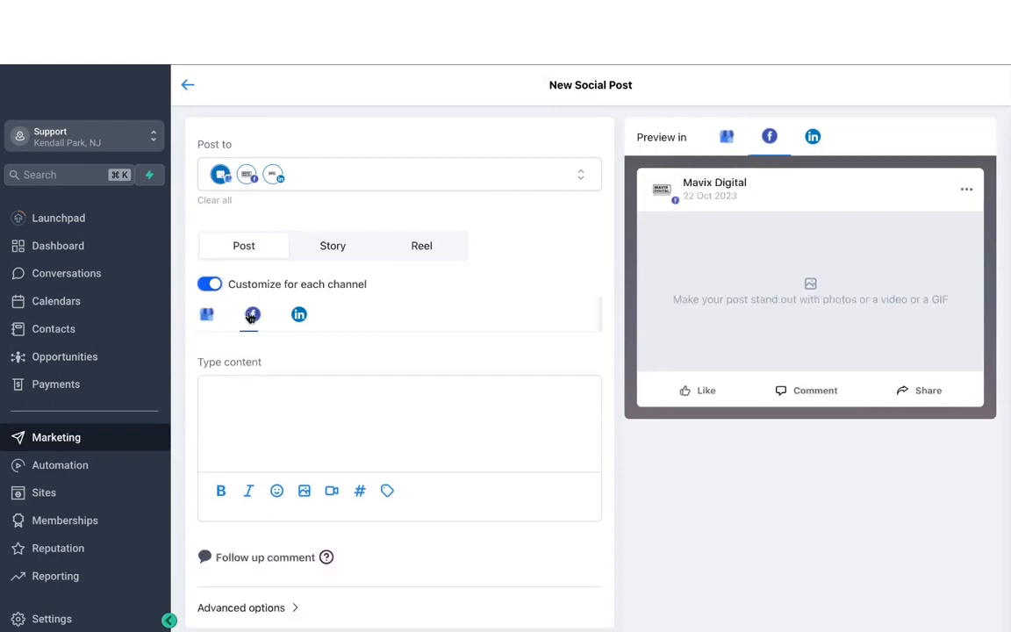
left_click(208, 315)
left_click(299, 316)
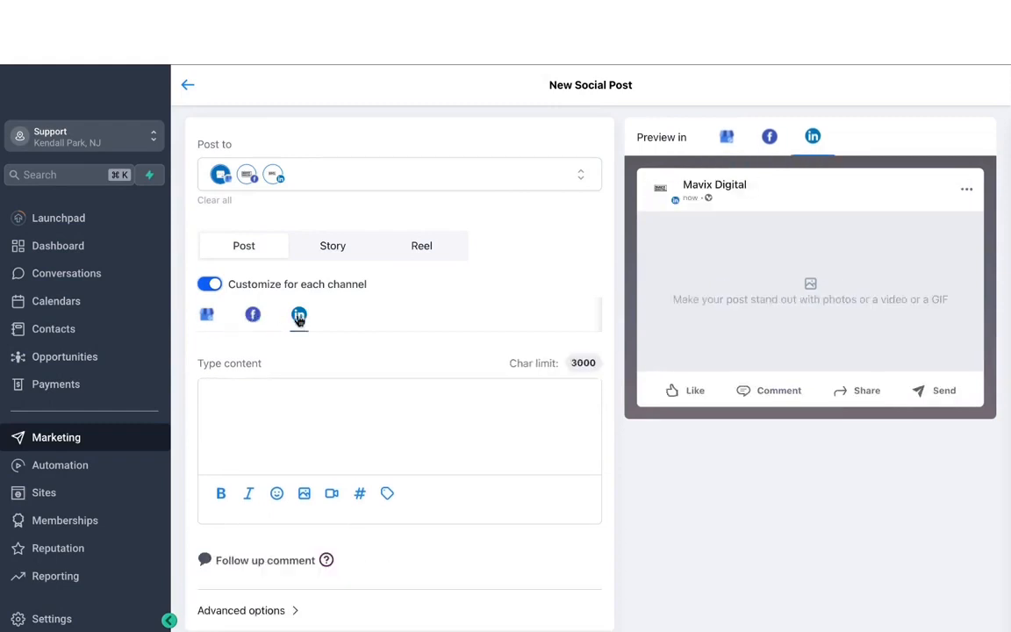
left_click(210, 283)
left_click(750, 272)
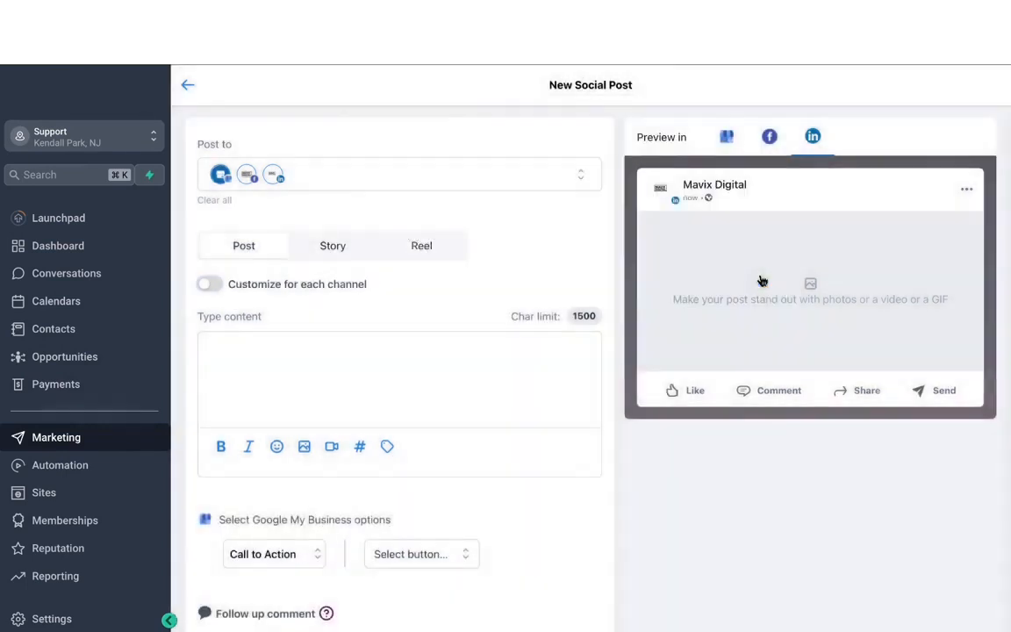
- Write the post content "A new marketing tool that's trending in 2023" and append a grinning smiley emoji
left_click(519, 351)
type("A new marketing tool that's trending in 2023")
left_click_drag(519, 351, 98, 356)
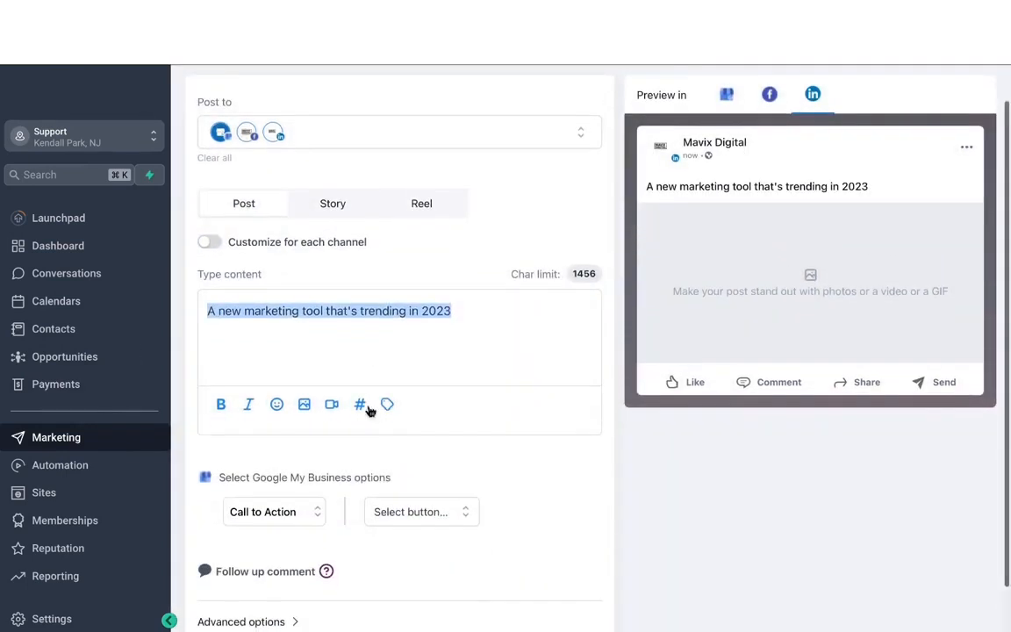
left_click(368, 406)
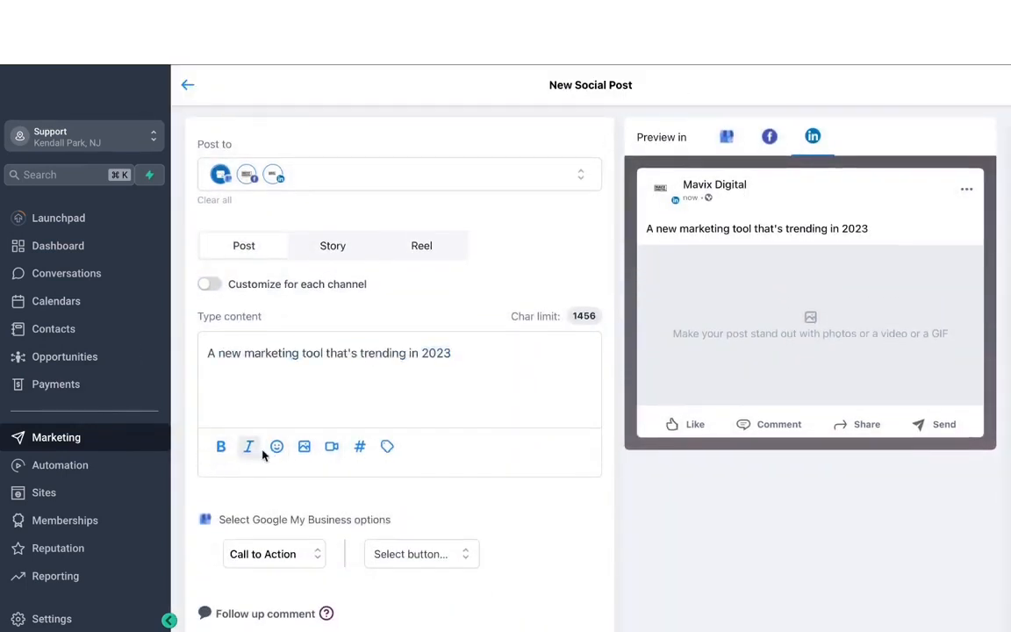
left_click(277, 446)
left_click(337, 460)
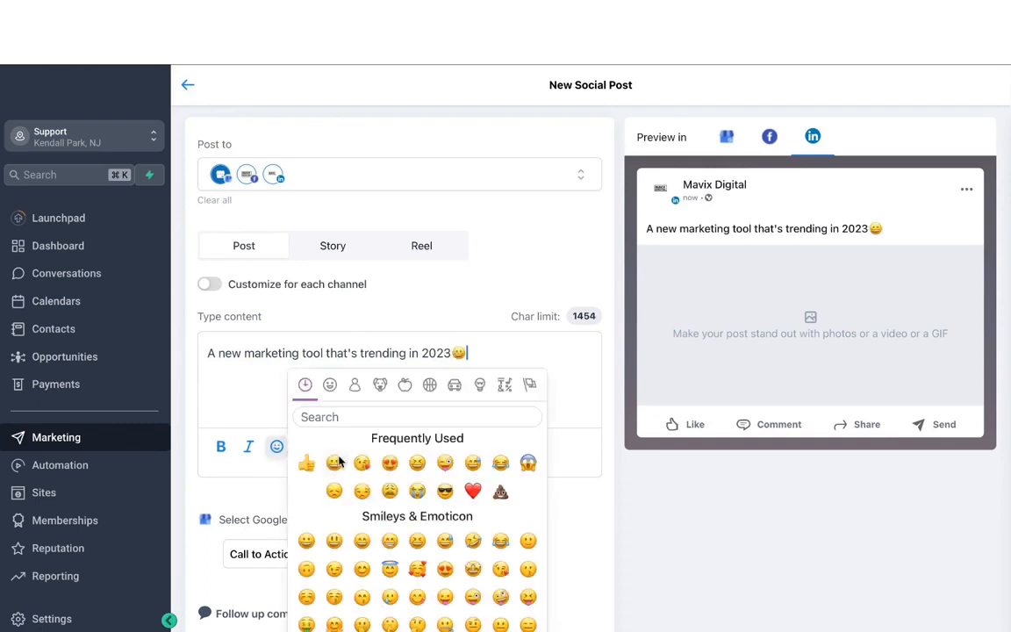
left_click(246, 413)
- Attach Capture.PNG from the media library and preview the post for Facebook, LinkedIn and Google
left_click(305, 447)
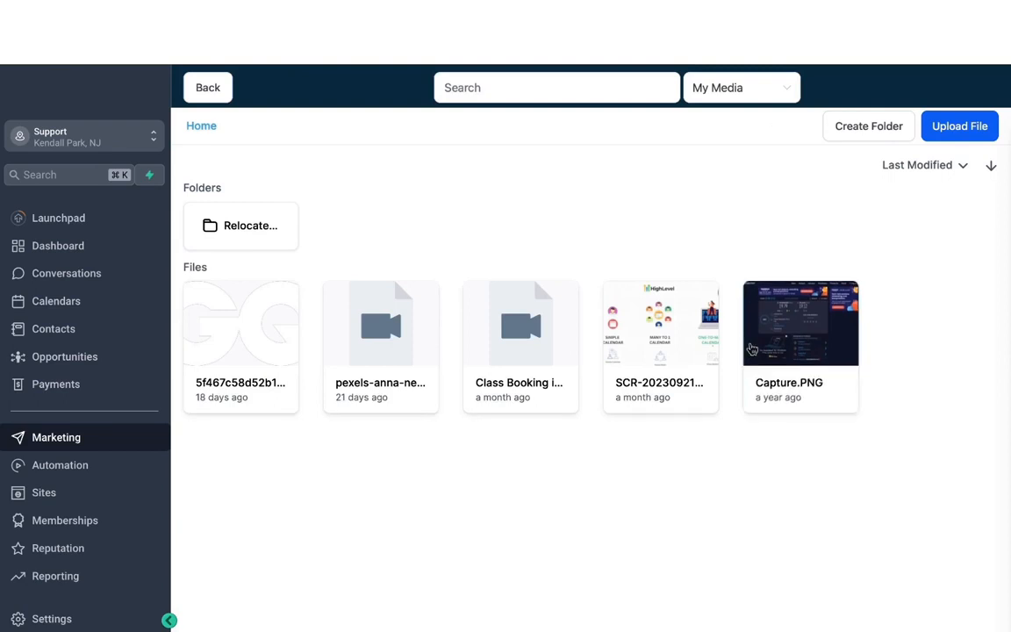
left_click(750, 350)
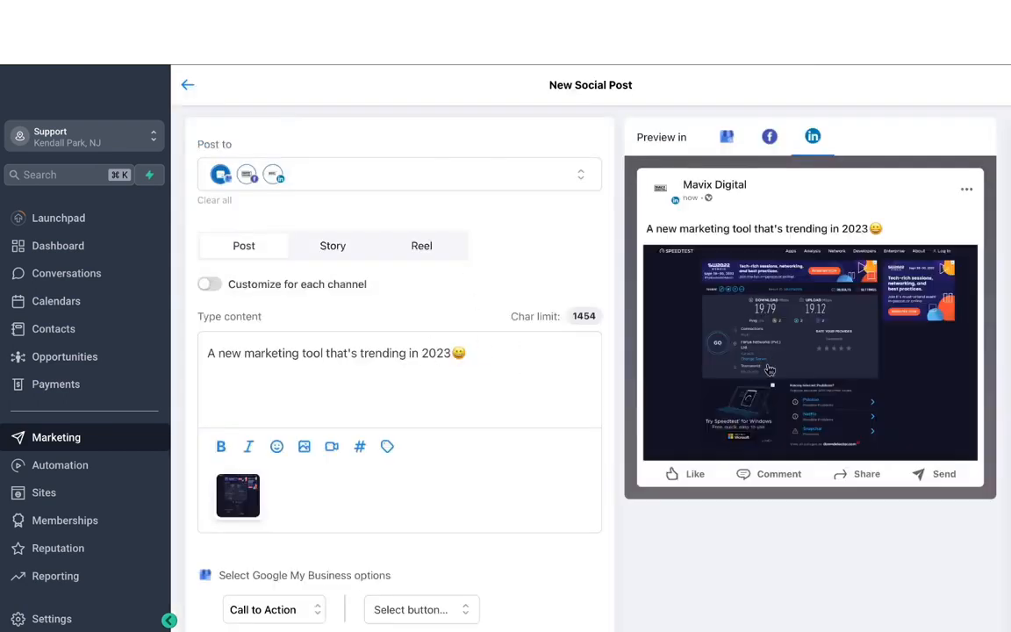
left_click(770, 139)
left_click(812, 140)
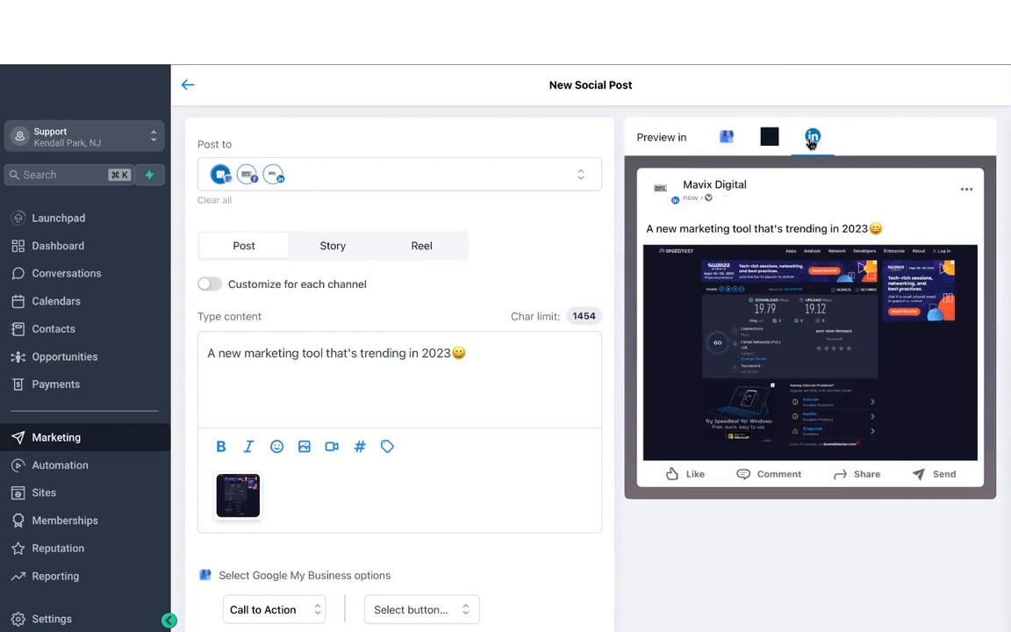
left_click(727, 140)
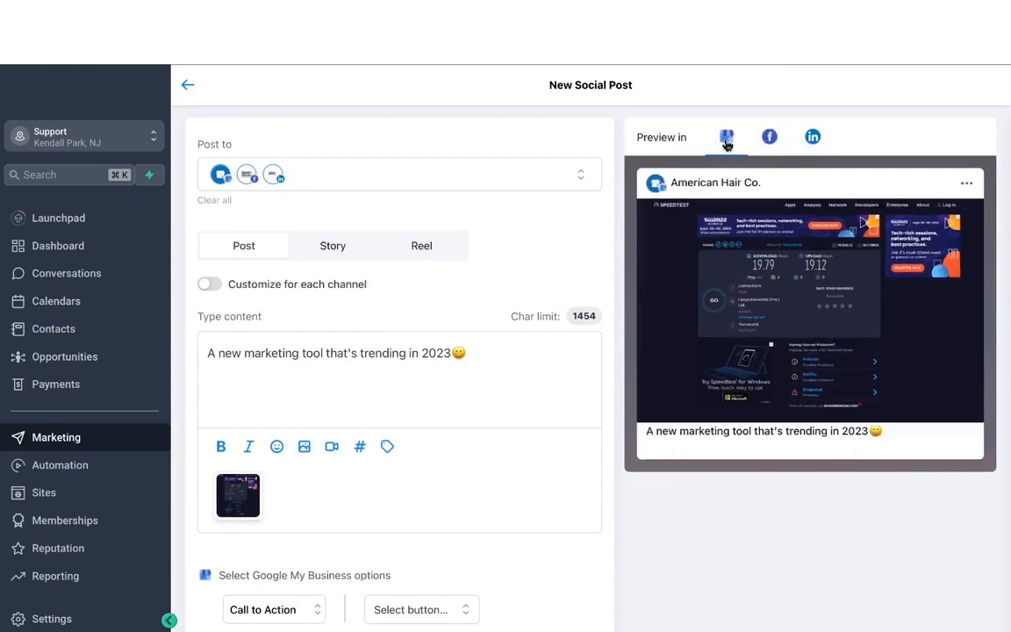
- Keep Call to Action as the Google My Business option and set its button to Book
scroll(350, 452, "down", 2)
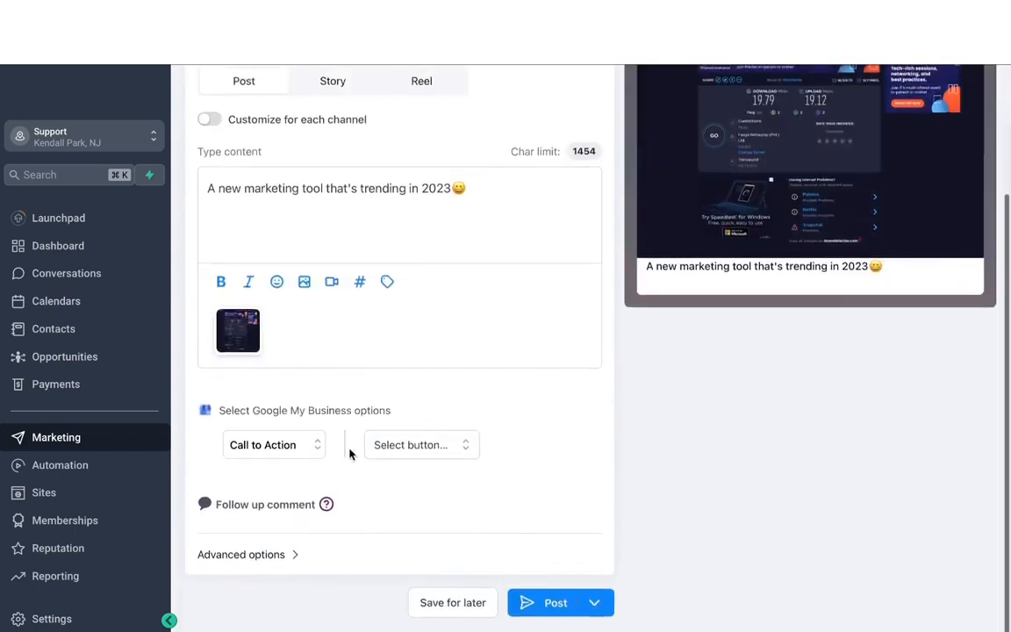
left_click(315, 448)
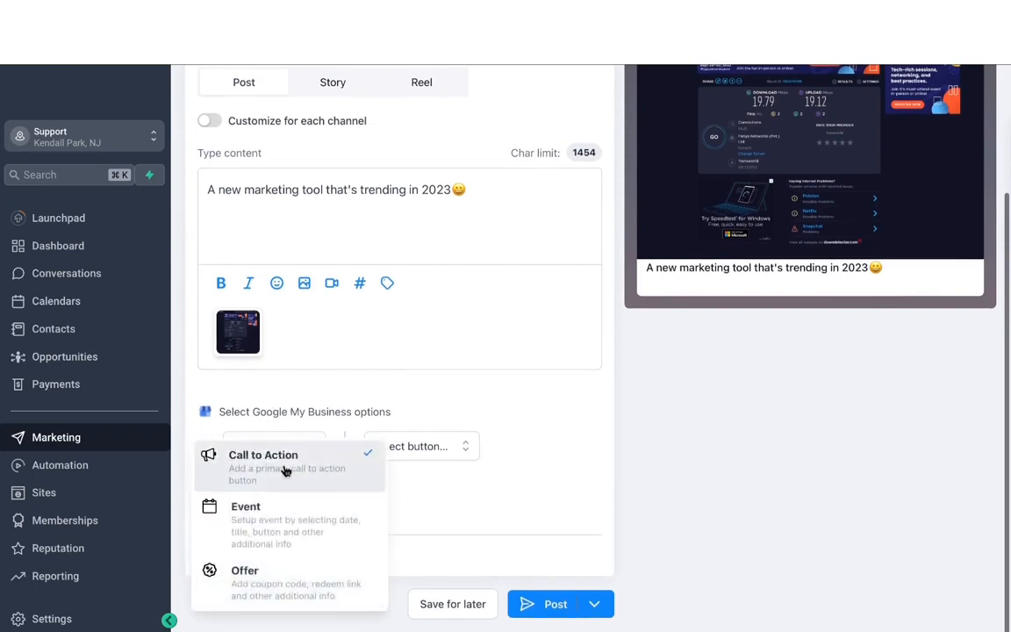
left_click(402, 416)
left_click(409, 445)
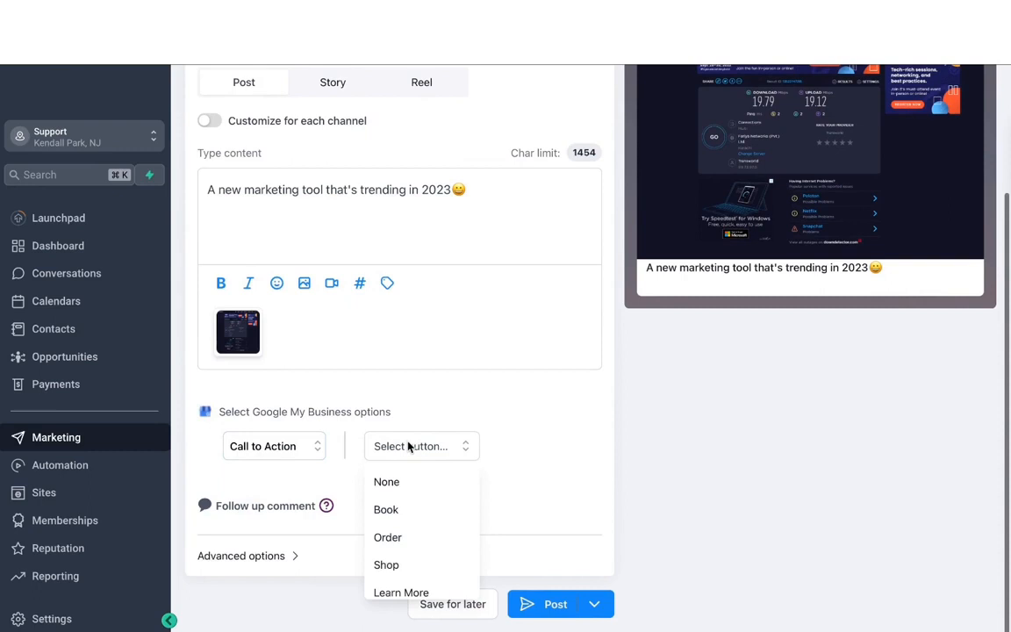
left_click(406, 509)
scroll(460, 460, "up", 3)
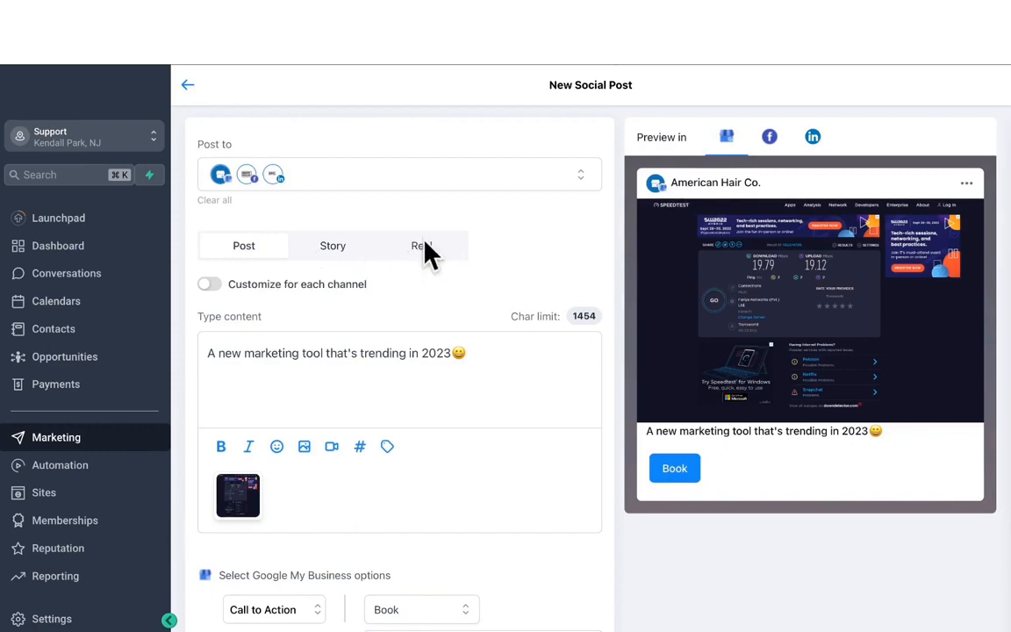
- Open the alternative publishing options for the post
scroll(497, 339, "down", 3)
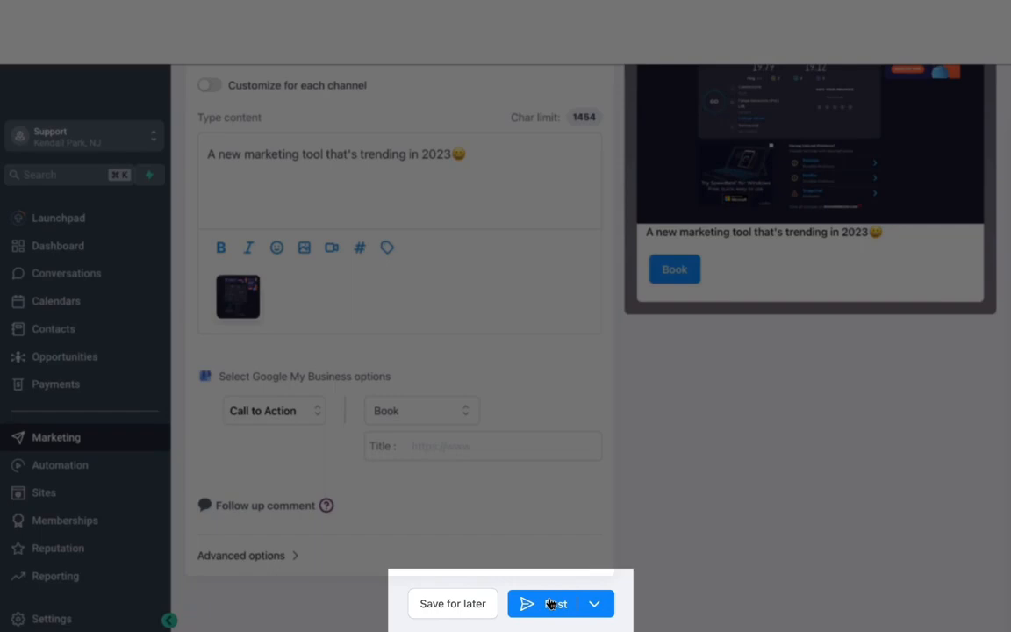
left_click(595, 604)
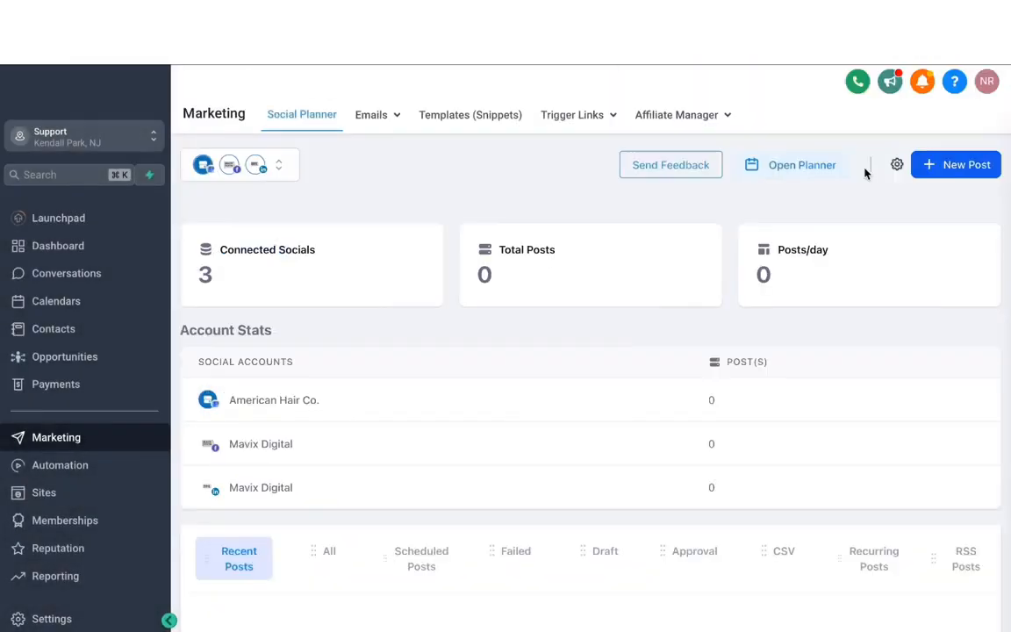
- Browse the social planner templates in the Template Library and close it
left_click(958, 167)
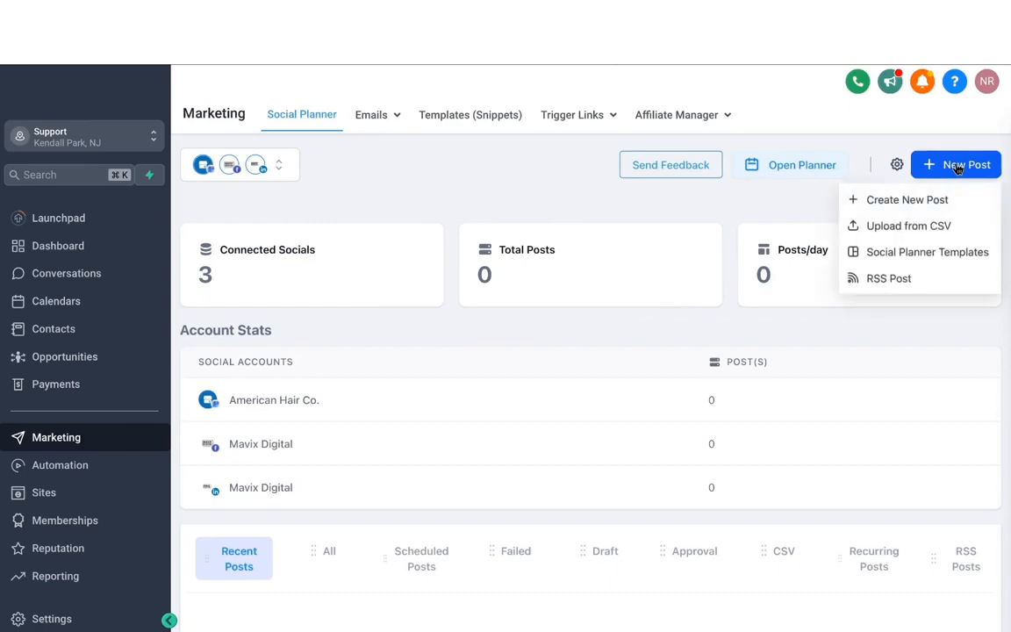
left_click(958, 167)
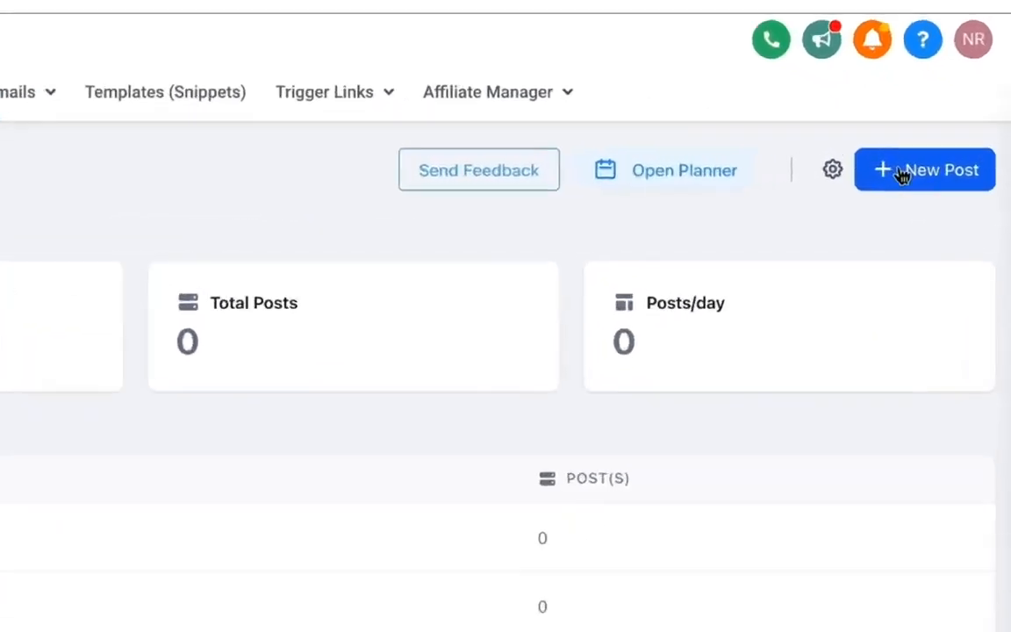
left_click(941, 168)
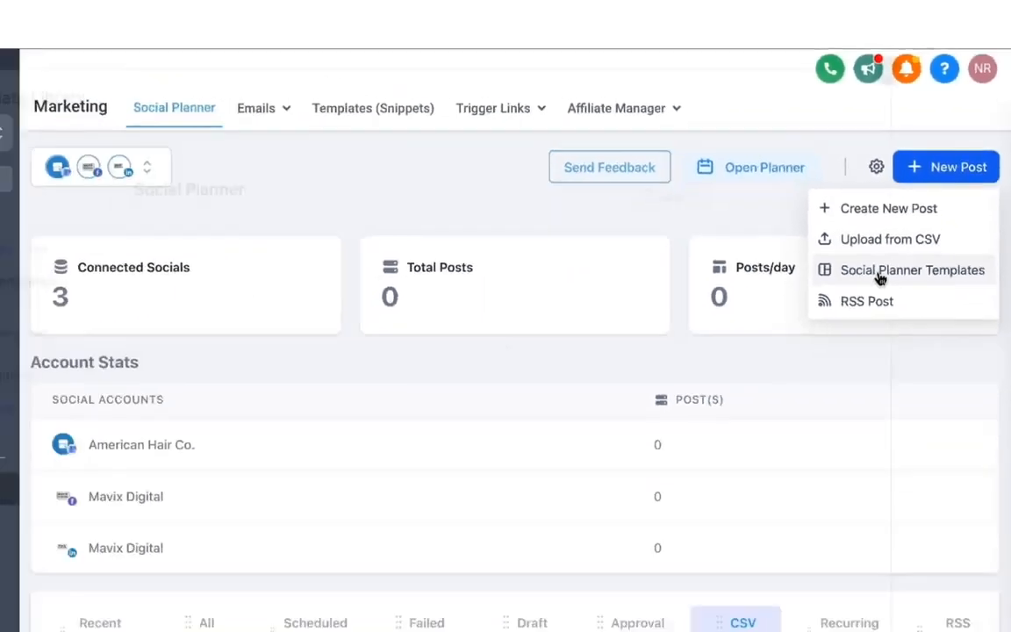
left_click(845, 353)
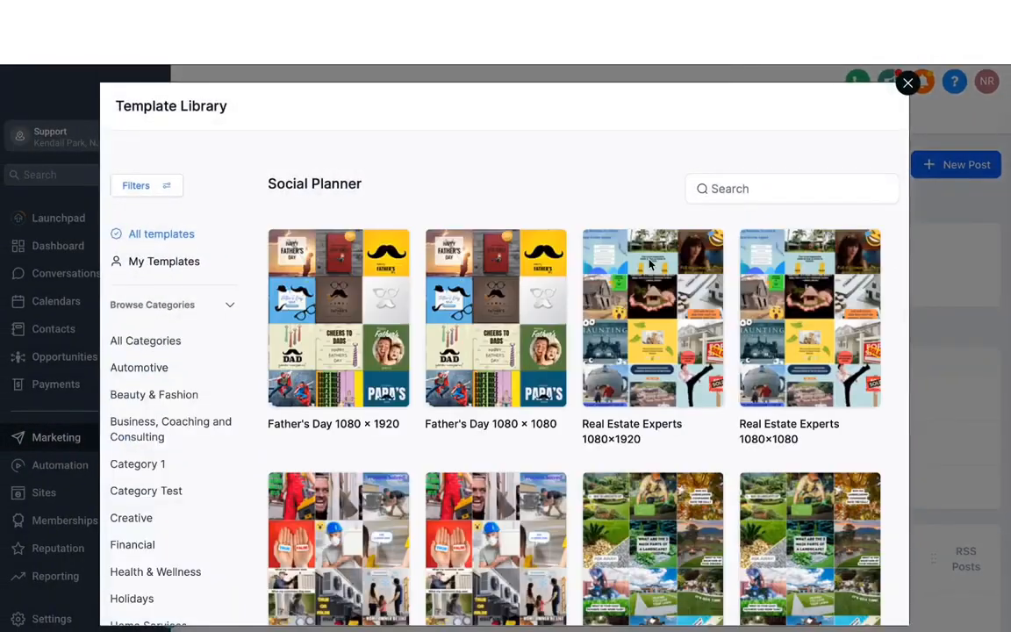
scroll(227, 400, "down", 5)
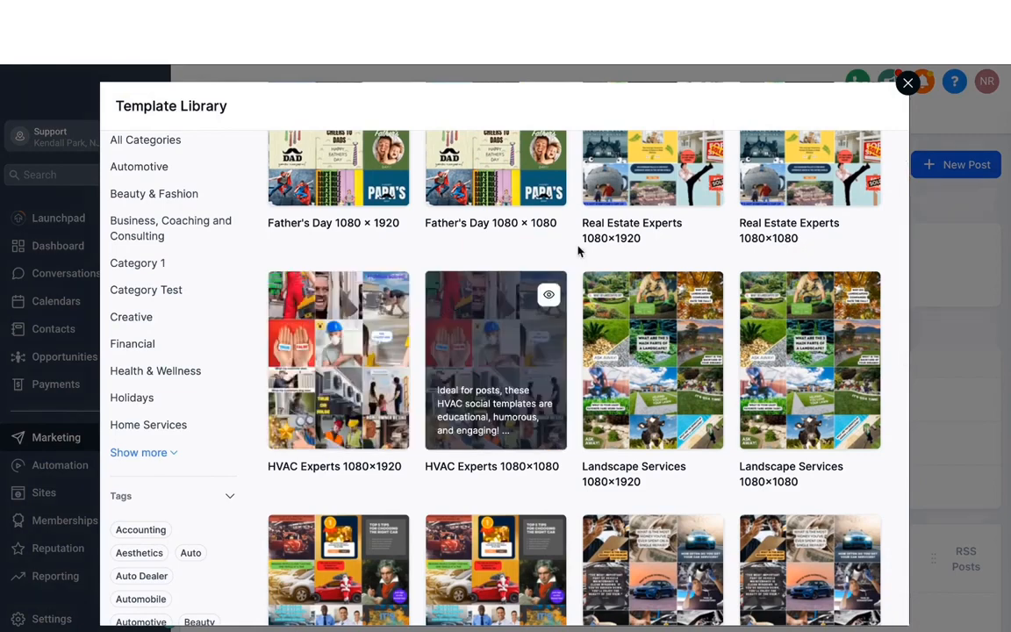
left_click(908, 83)
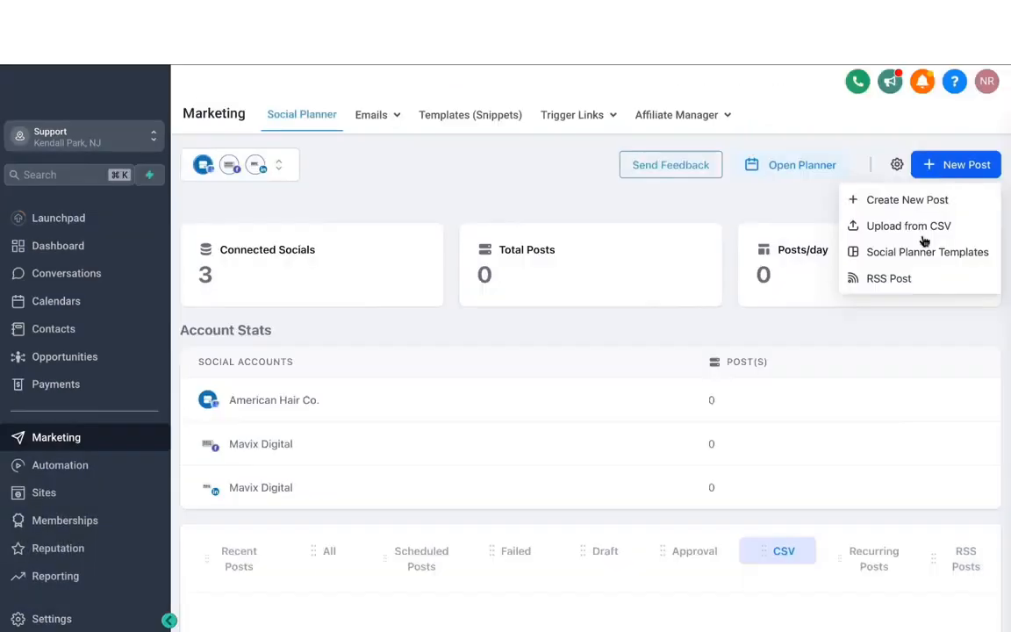
- Open the RSS post form and look over its feed URL field and the social accounts available for selection
left_click(887, 281)
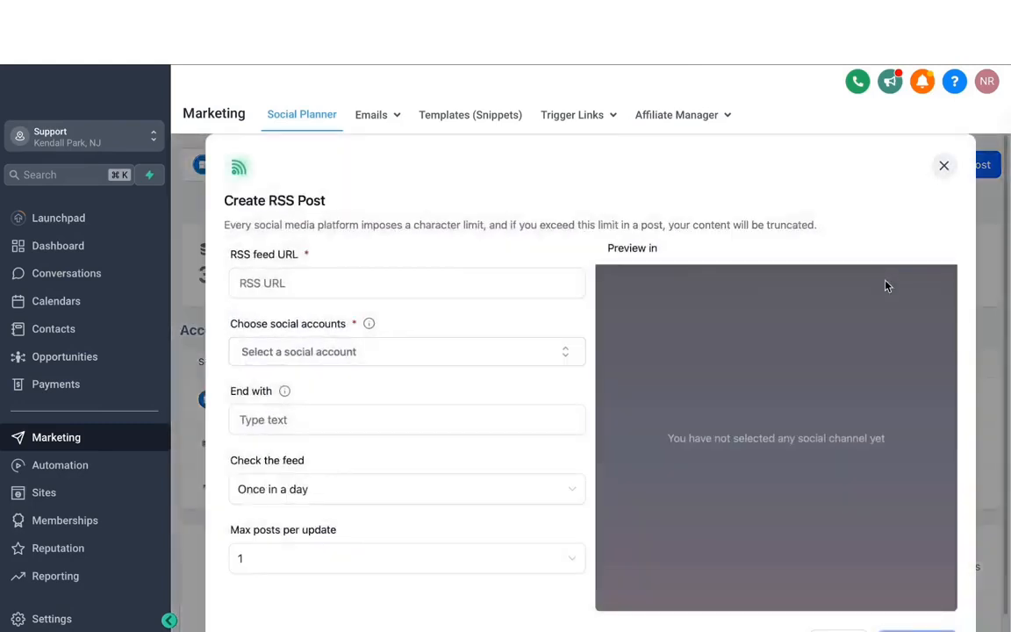
left_click(344, 290)
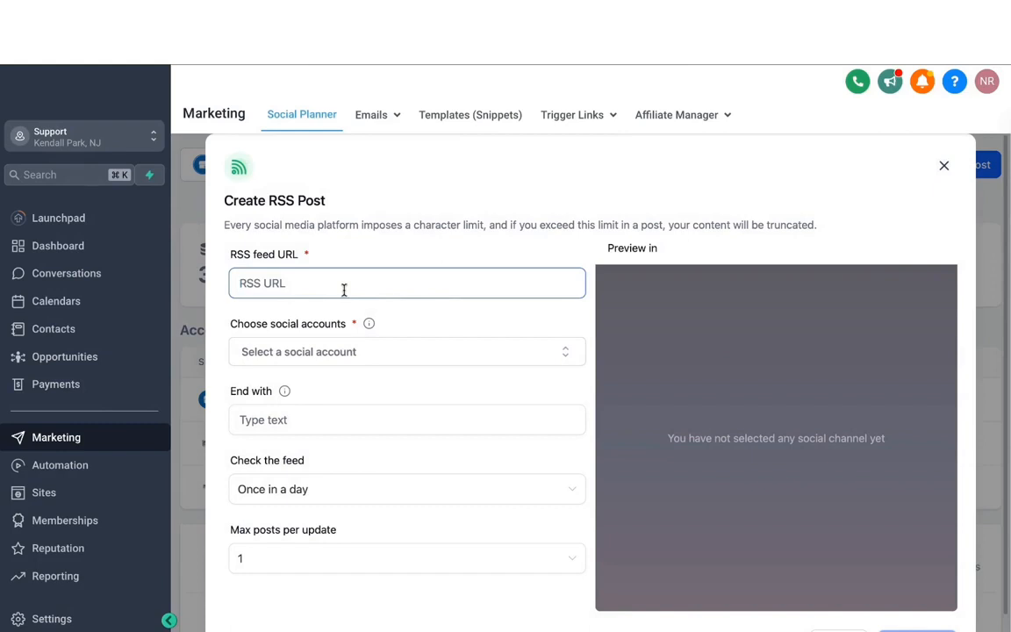
left_click(338, 266)
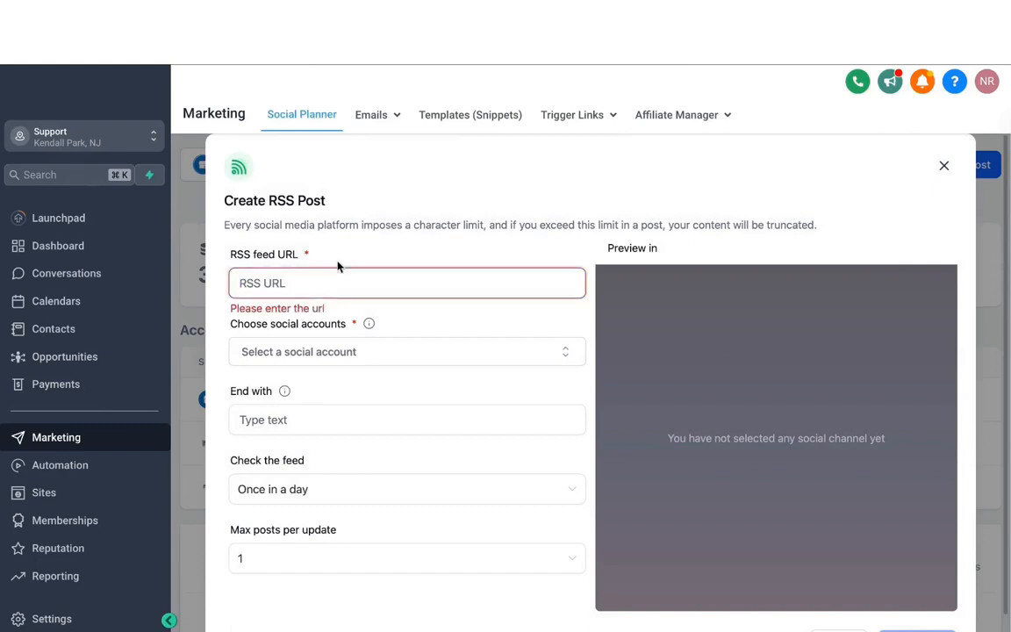
left_click(350, 352)
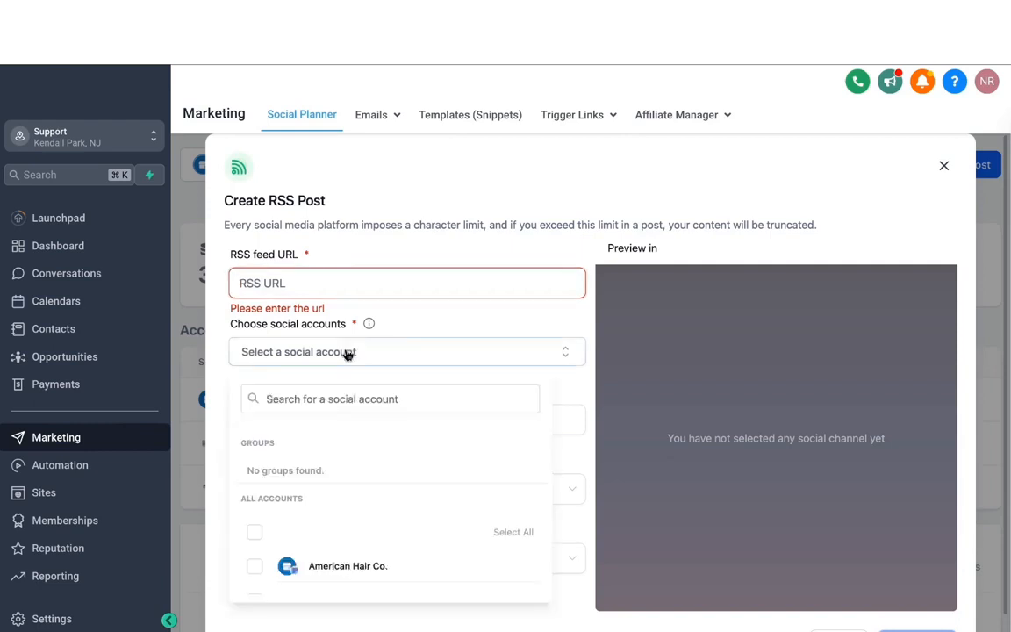
scroll(305, 488, "down", 1)
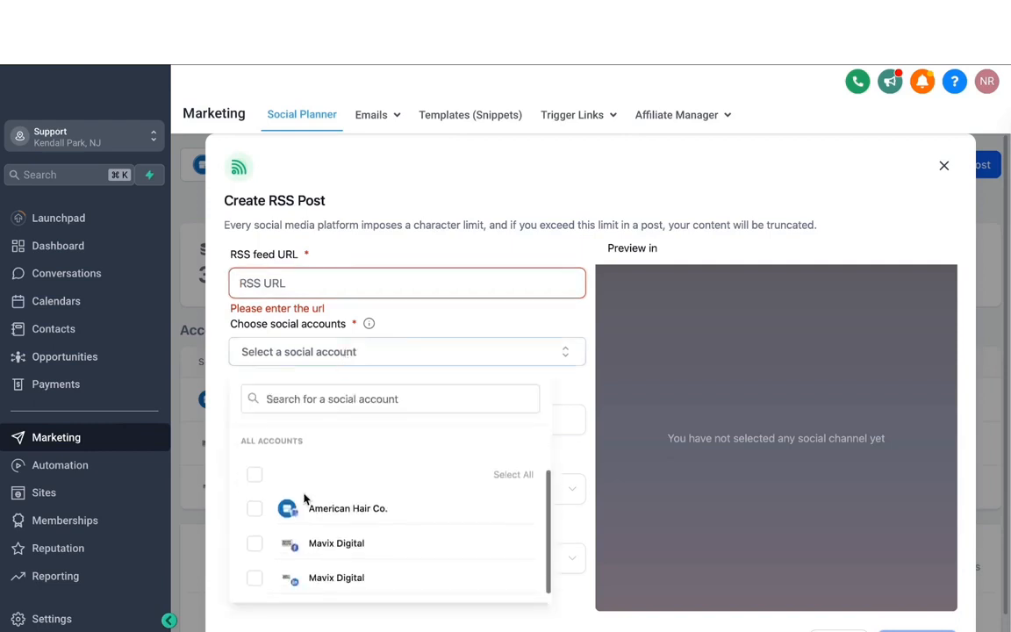
left_click(390, 352)
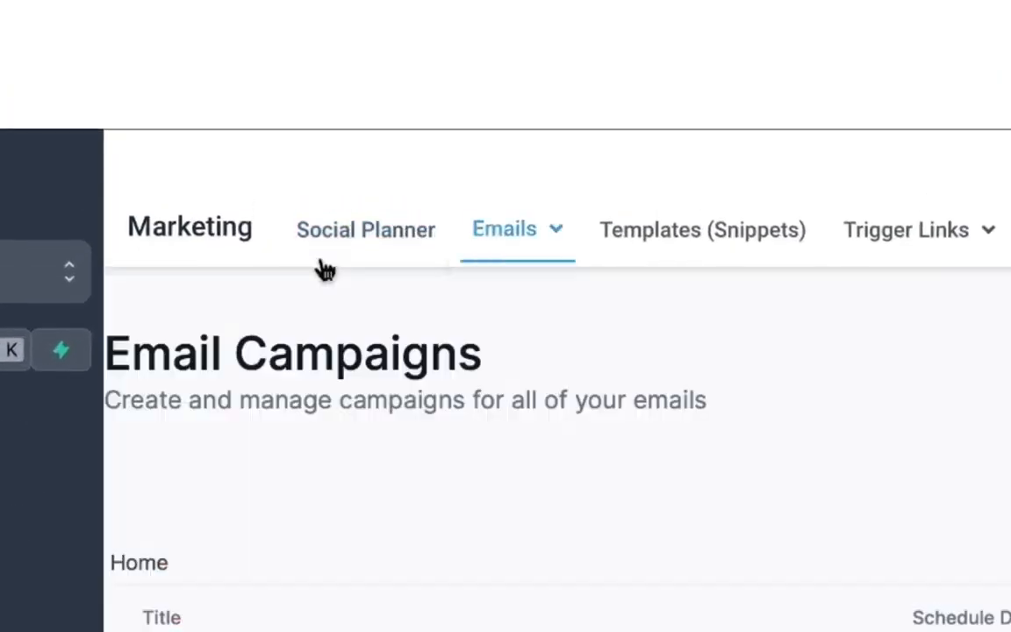
- Create a new email campaign from the Blank template using the Design Editor
mouse_move(510, 255)
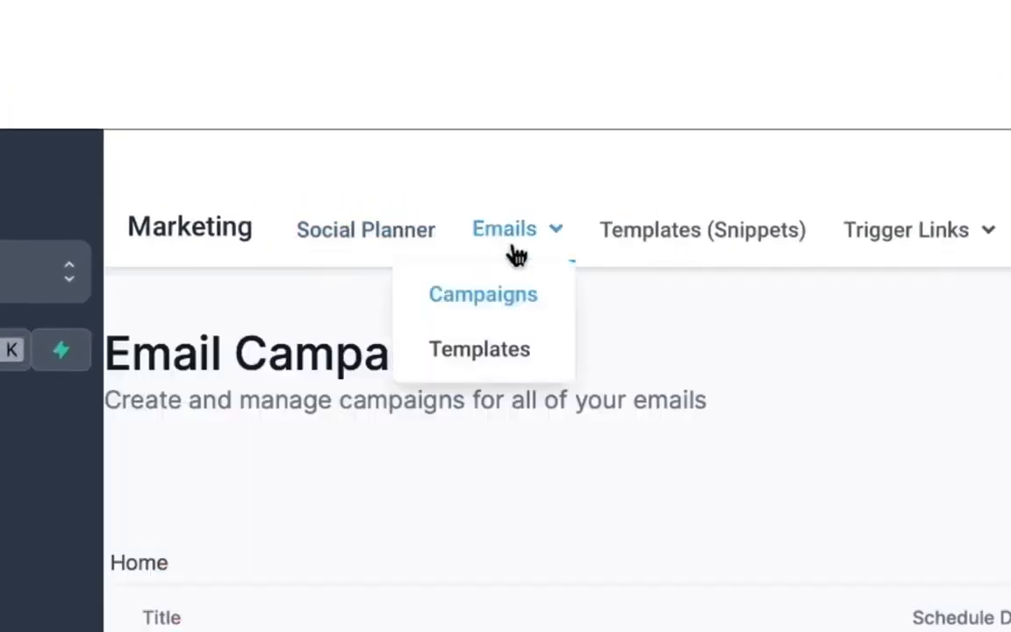
left_click(499, 298)
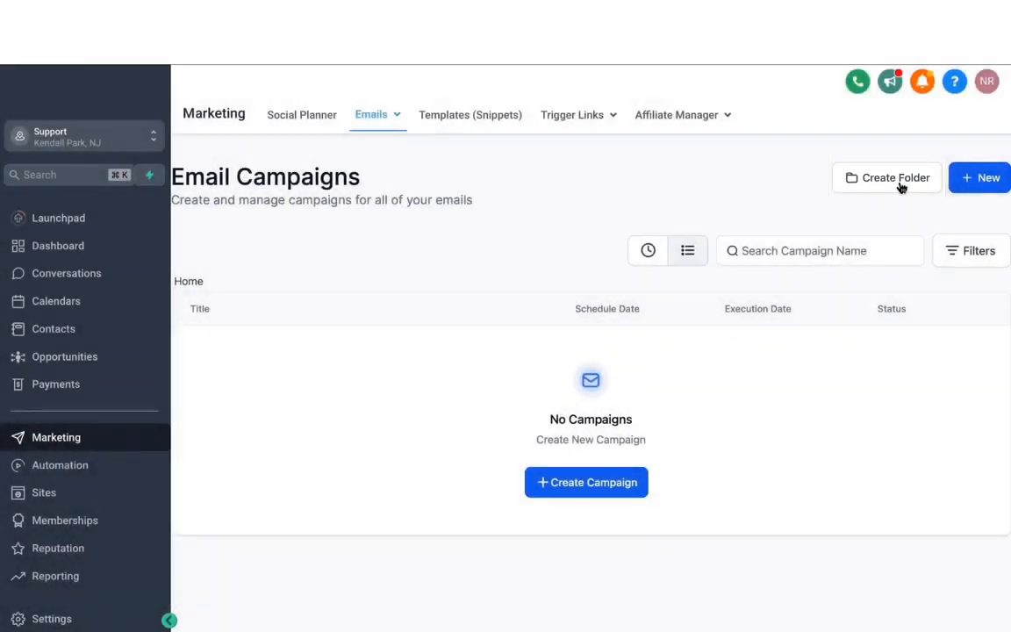
left_click(979, 188)
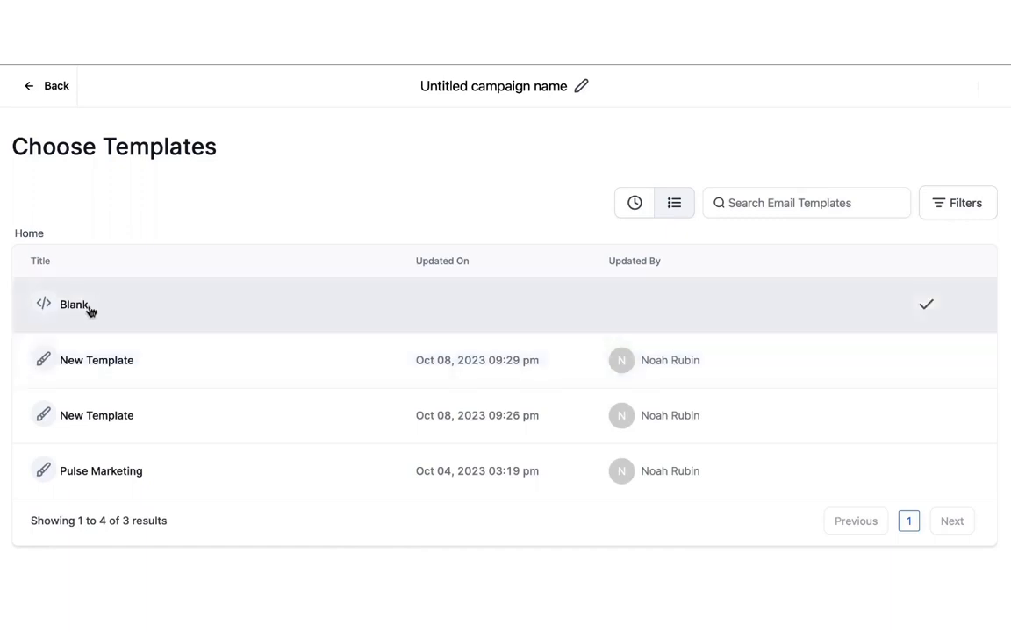
left_click(89, 310)
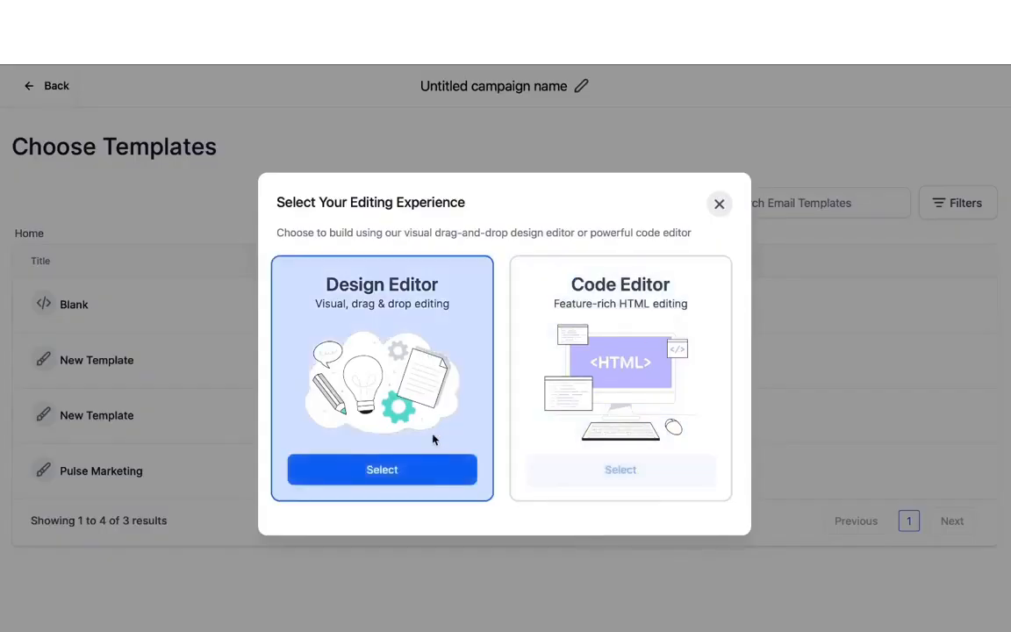
left_click(408, 469)
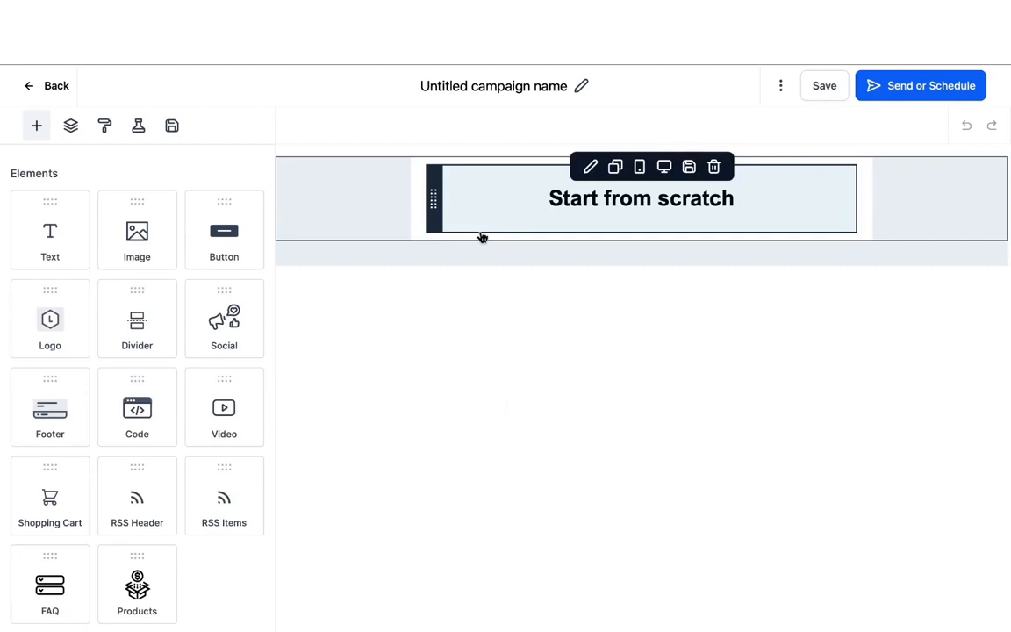
- Add an image block below the "Start from scratch" heading
left_click(174, 237)
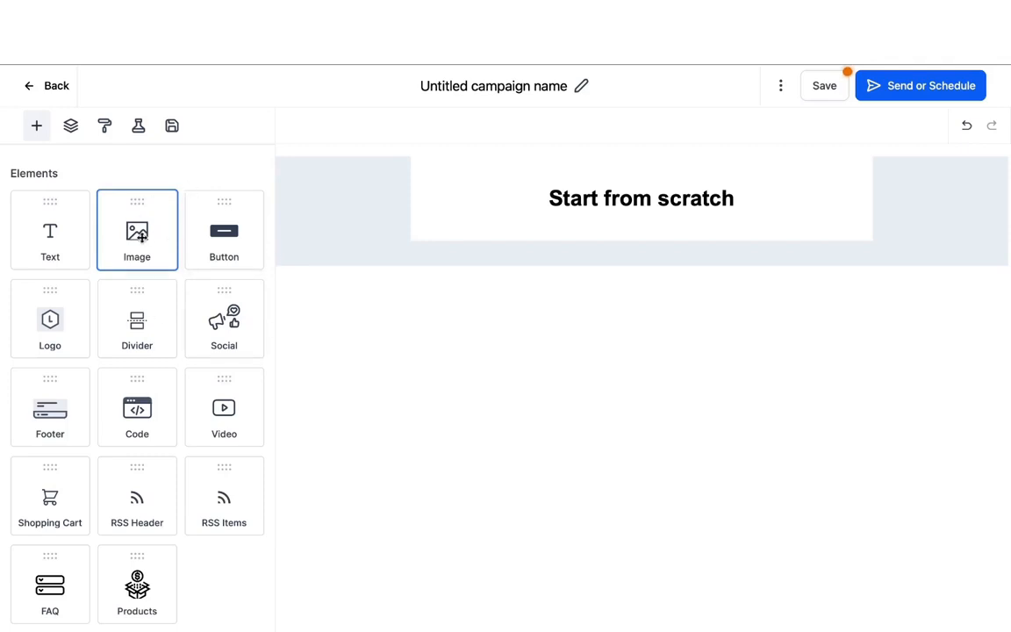
left_click_drag(134, 215, 496, 235)
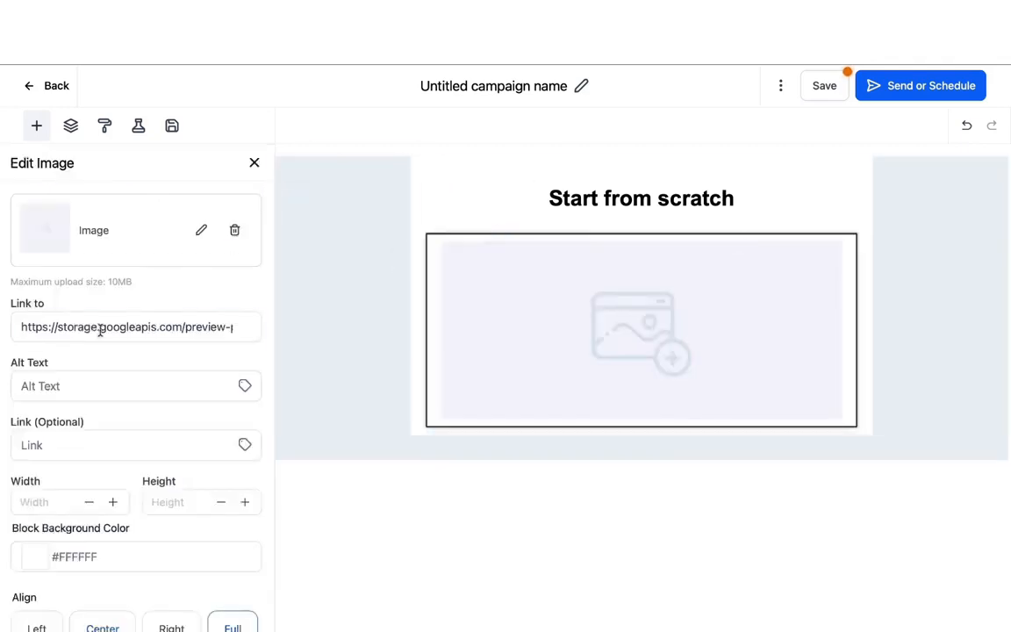
left_click(255, 163)
- Add a two-column layout beneath the large image block
scroll(167, 288, "down", 3)
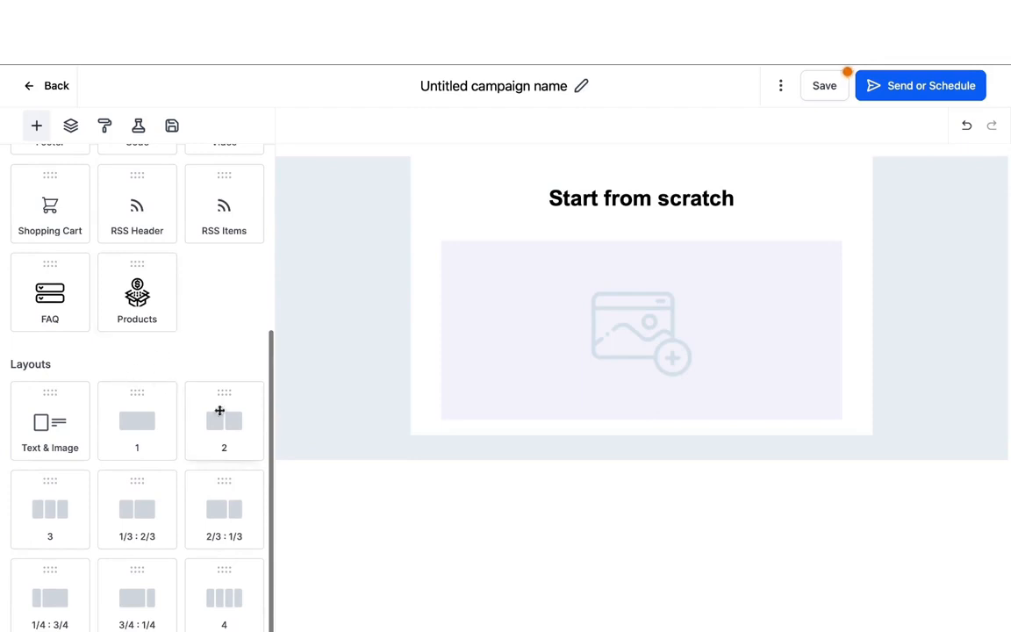
left_click_drag(217, 408, 530, 439)
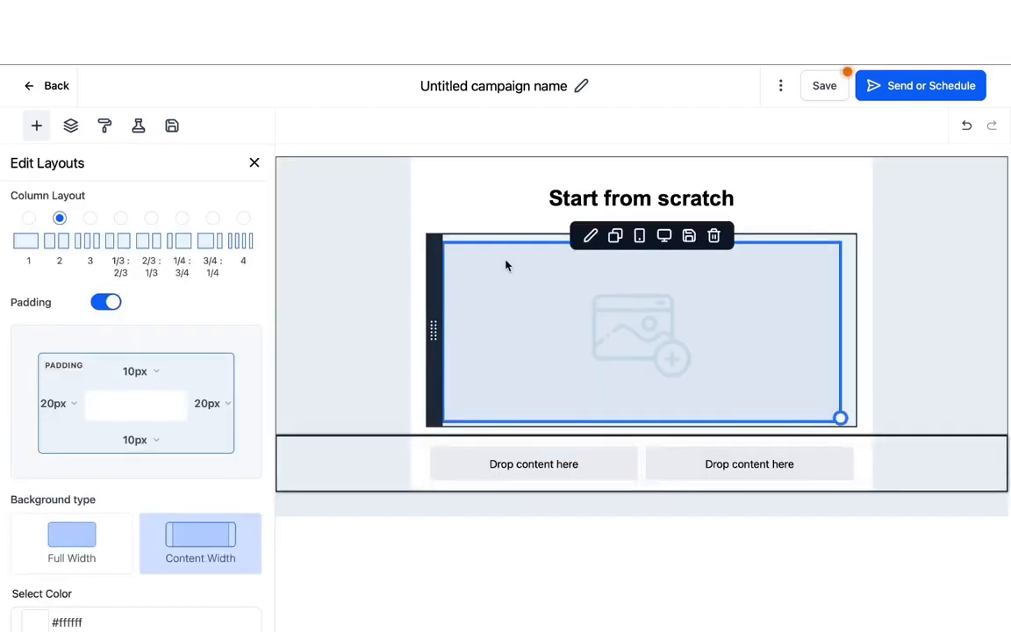
left_click(253, 163)
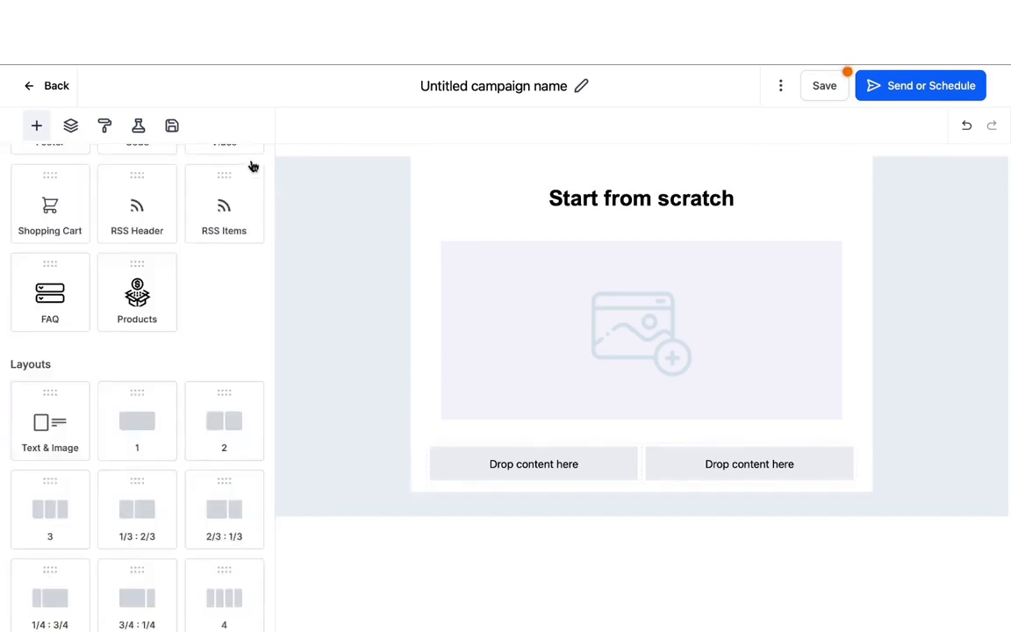
- Place an image block in each column of the two-column layout
scroll(133, 263, "up", 5)
left_click_drag(127, 256, 533, 474)
left_click(254, 163)
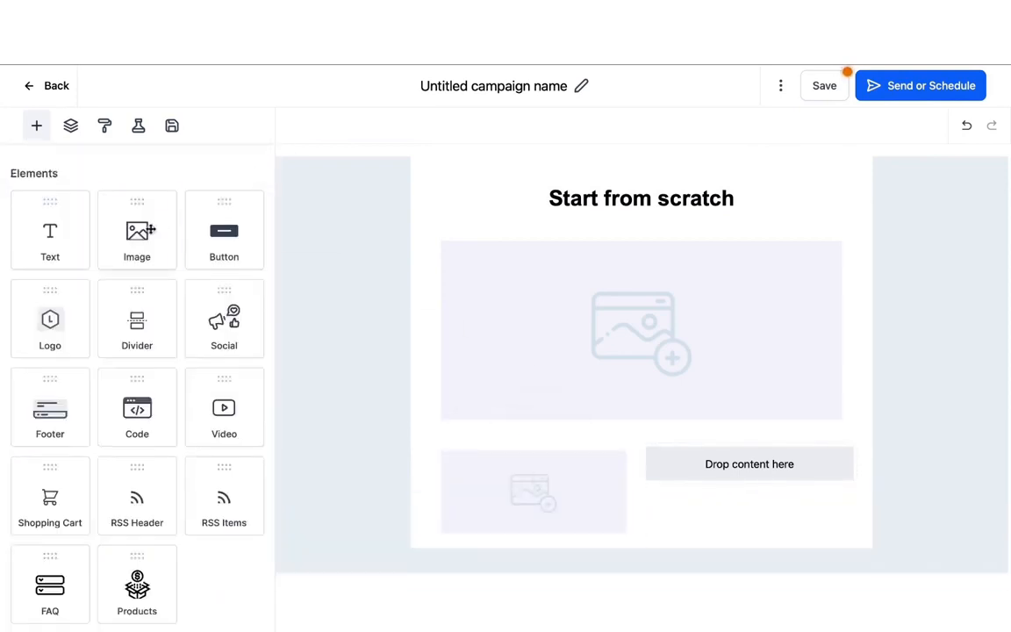
left_click_drag(137, 233, 704, 475)
key("Escape")
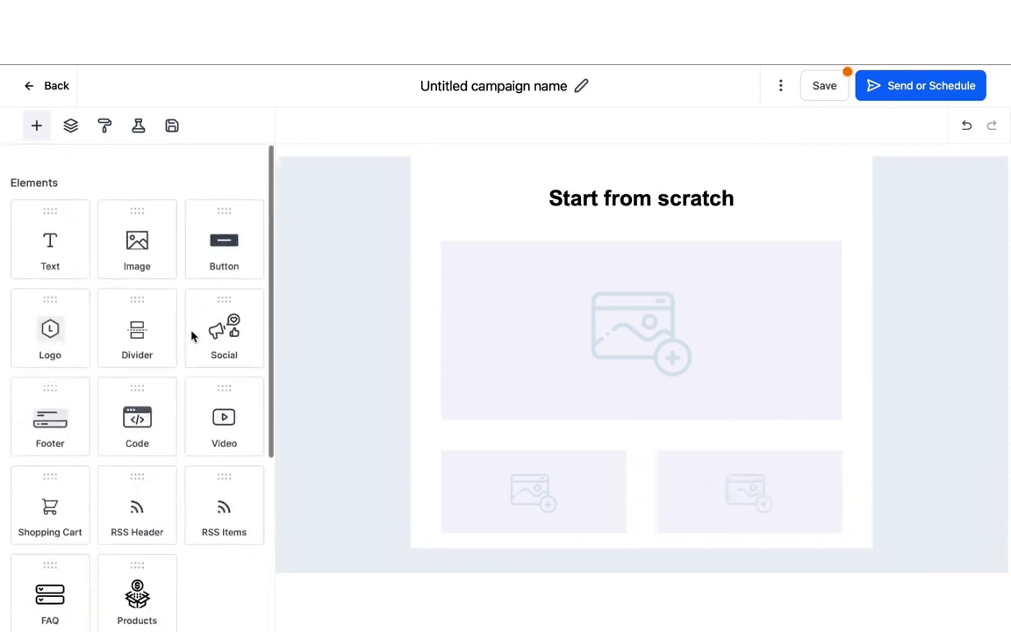
scroll(194, 336, "down", 4)
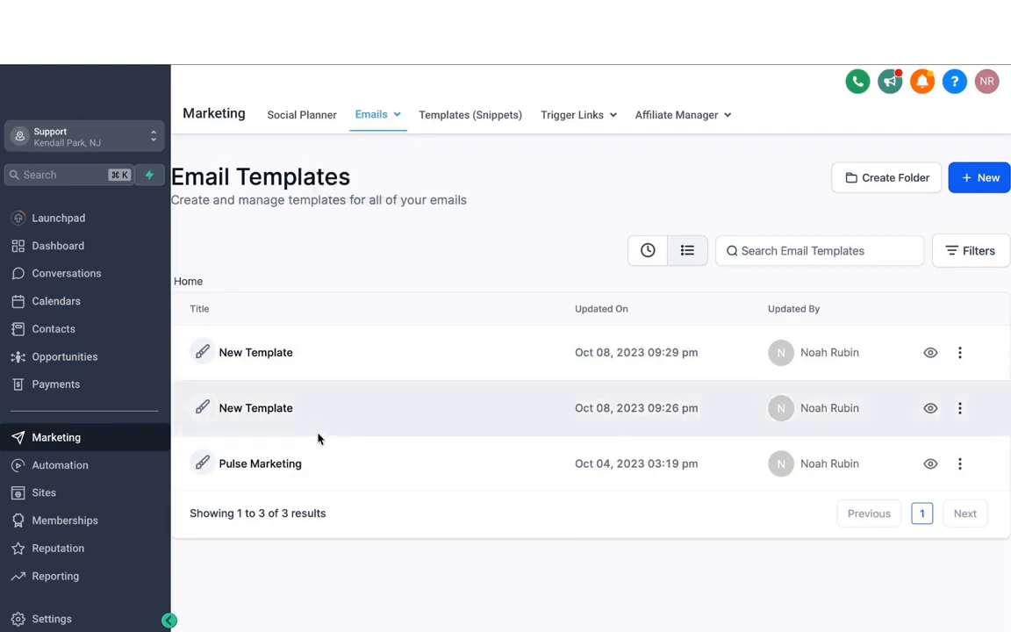
- Open the Pulse Marketing email template and review its design from the logo down to the footer
left_click(276, 469)
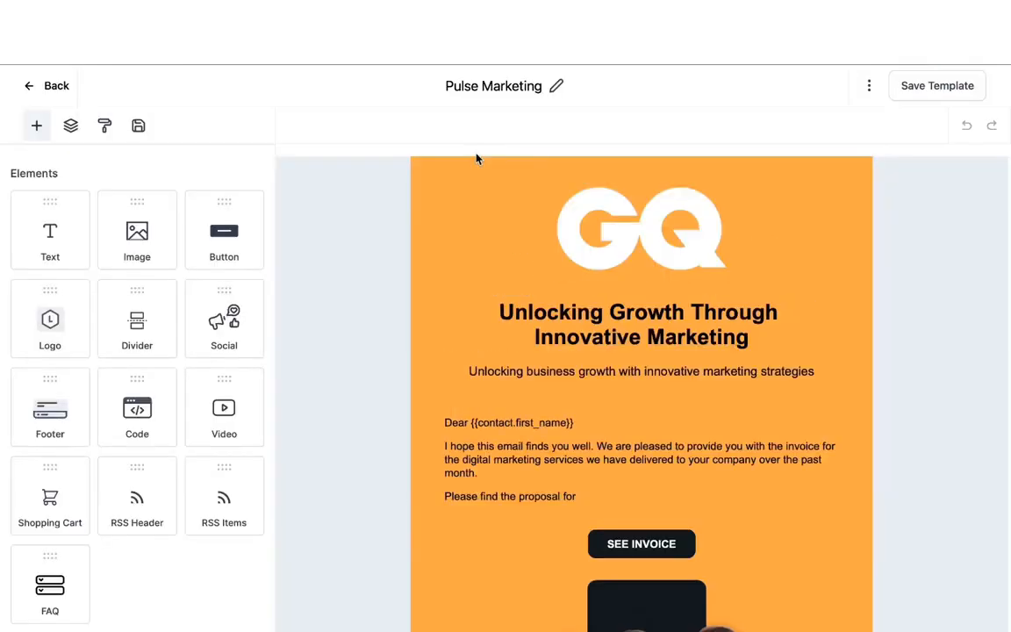
scroll(440, 218, "down", 5)
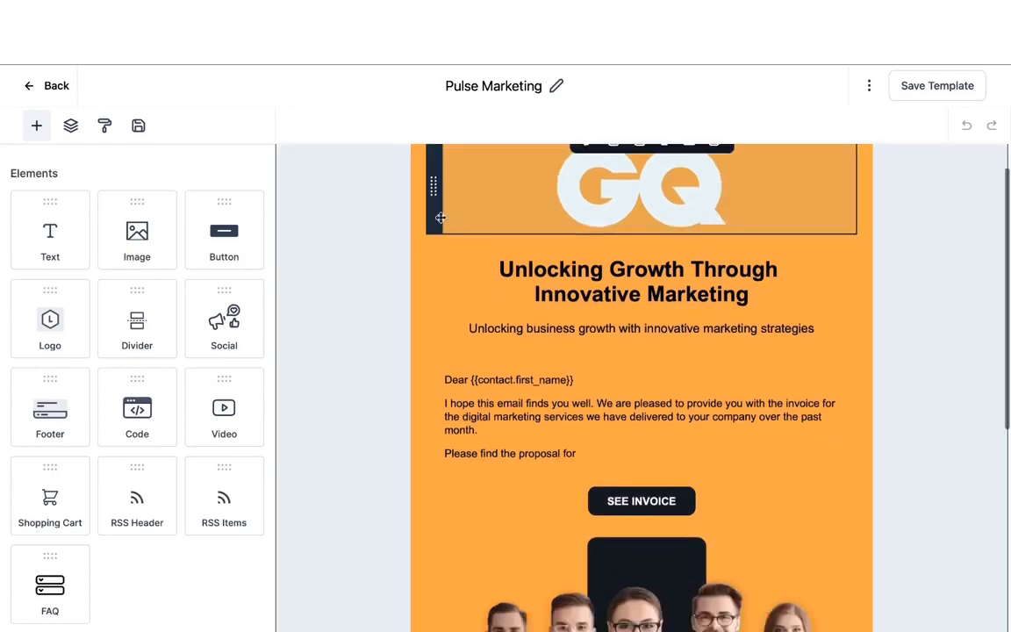
left_click(524, 320)
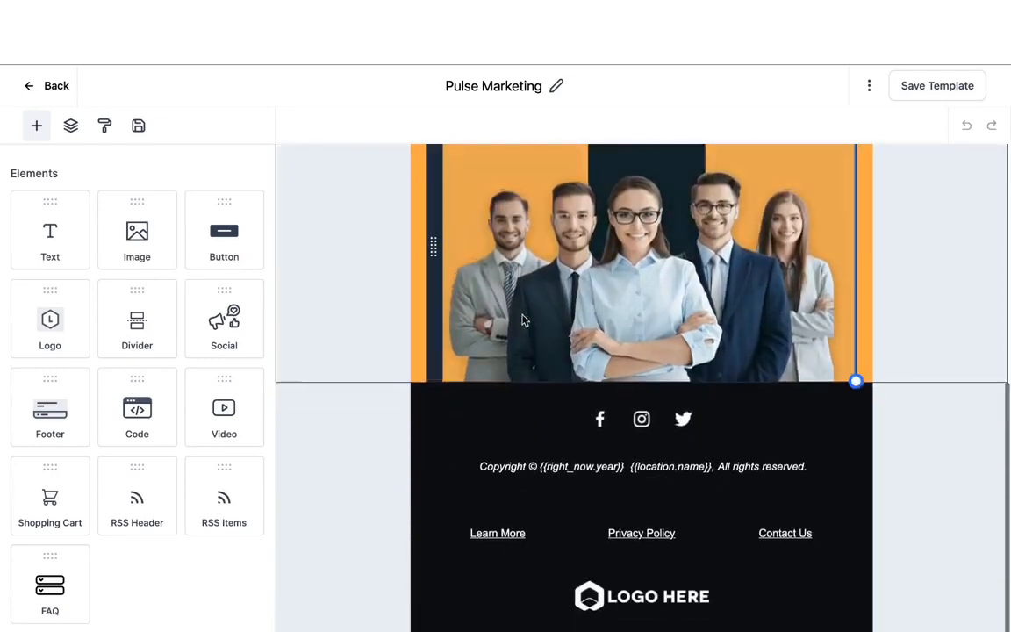
scroll(524, 320, "up", 1)
scroll(525, 321, "up", 5)
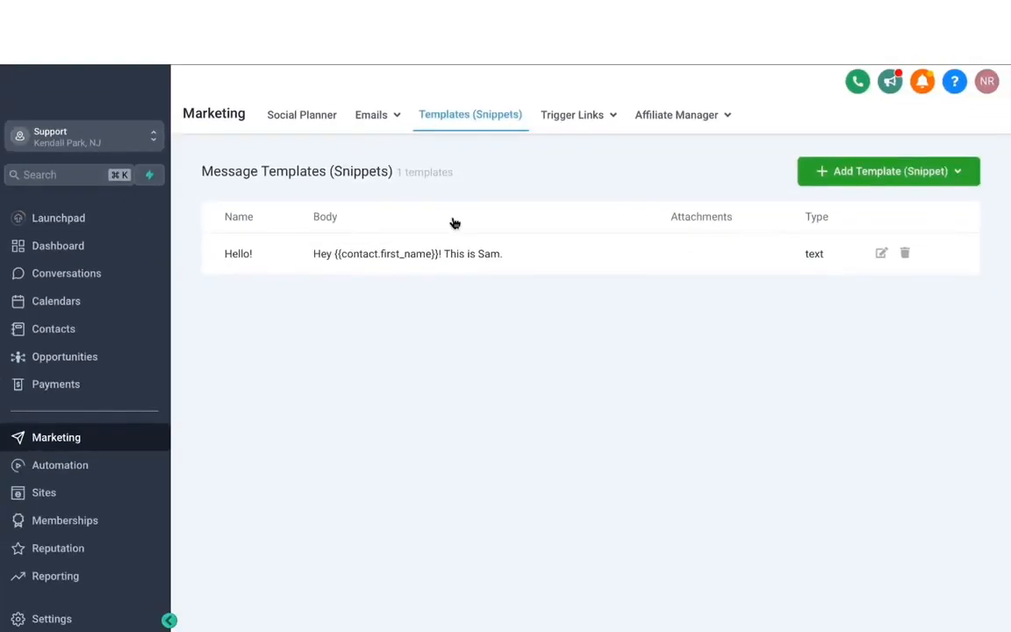
- Open the composer for a new text snippet, check its name and message fields, and close it without saving
left_click(858, 180)
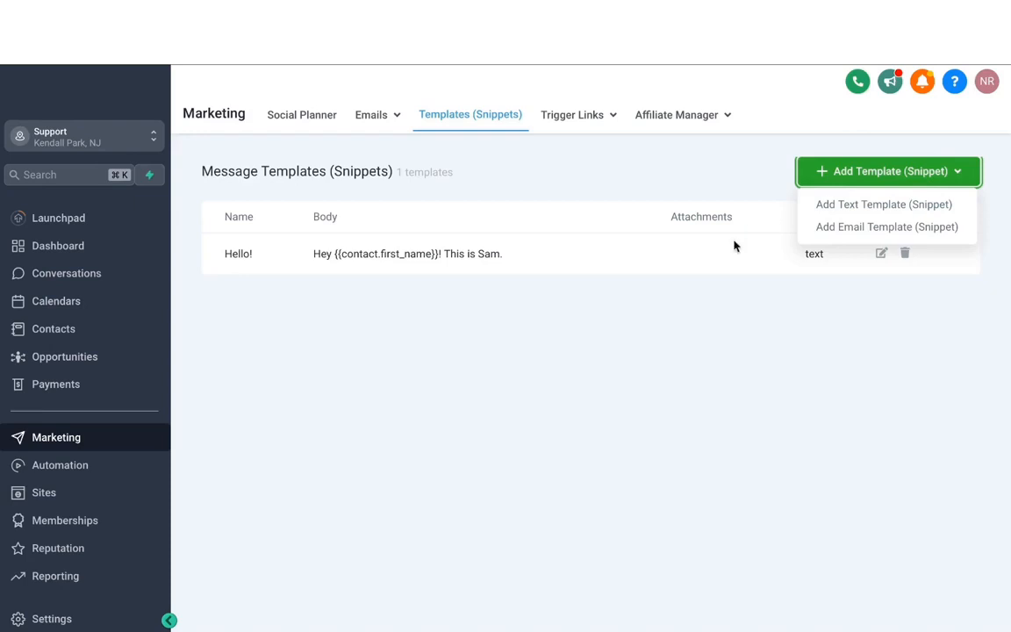
left_click(822, 210)
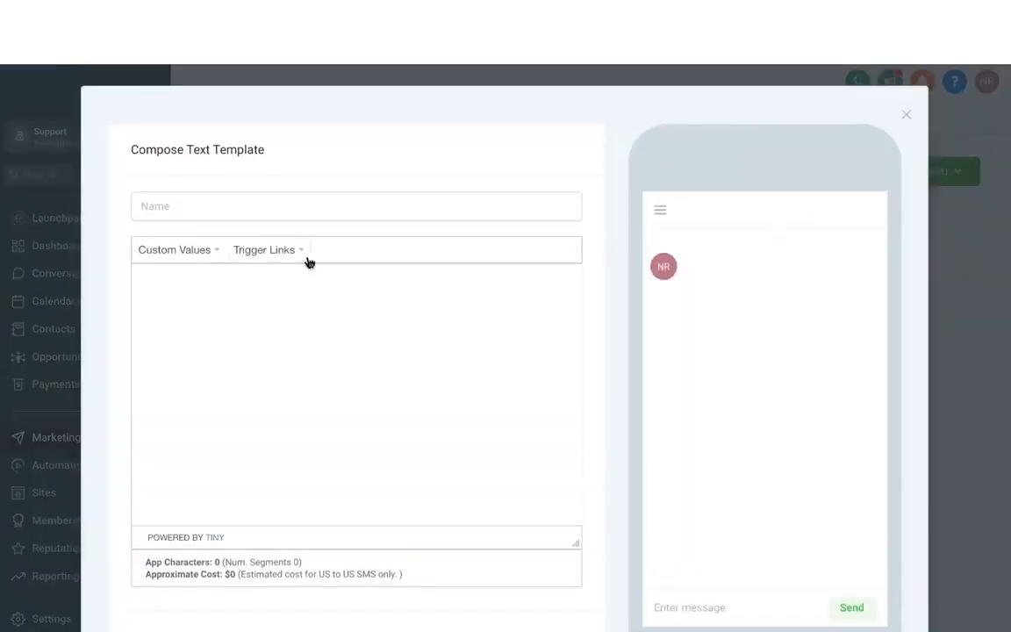
left_click(255, 214)
left_click(203, 294)
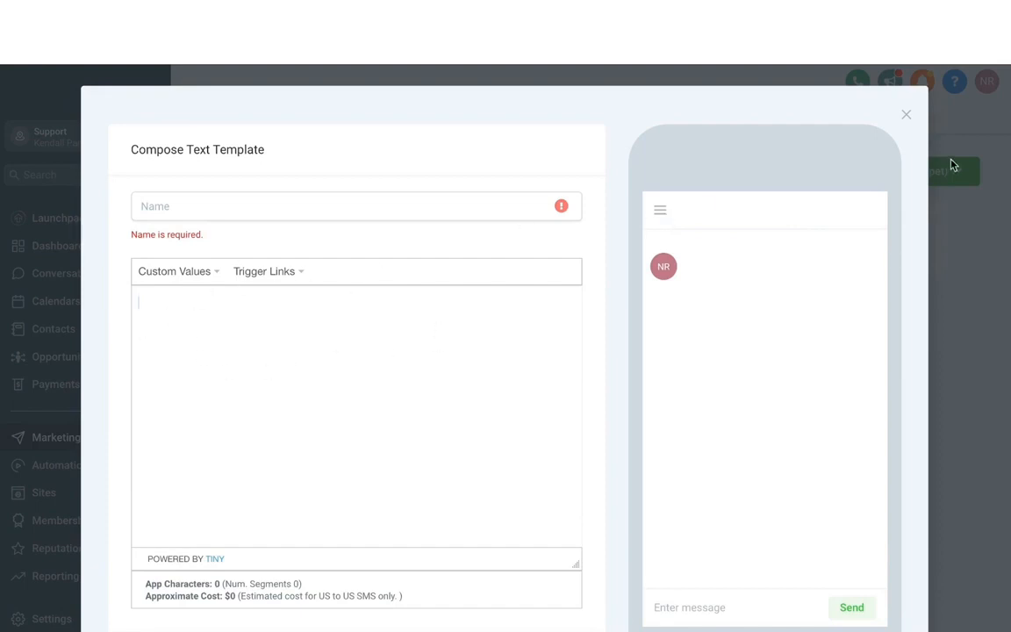
left_click(907, 115)
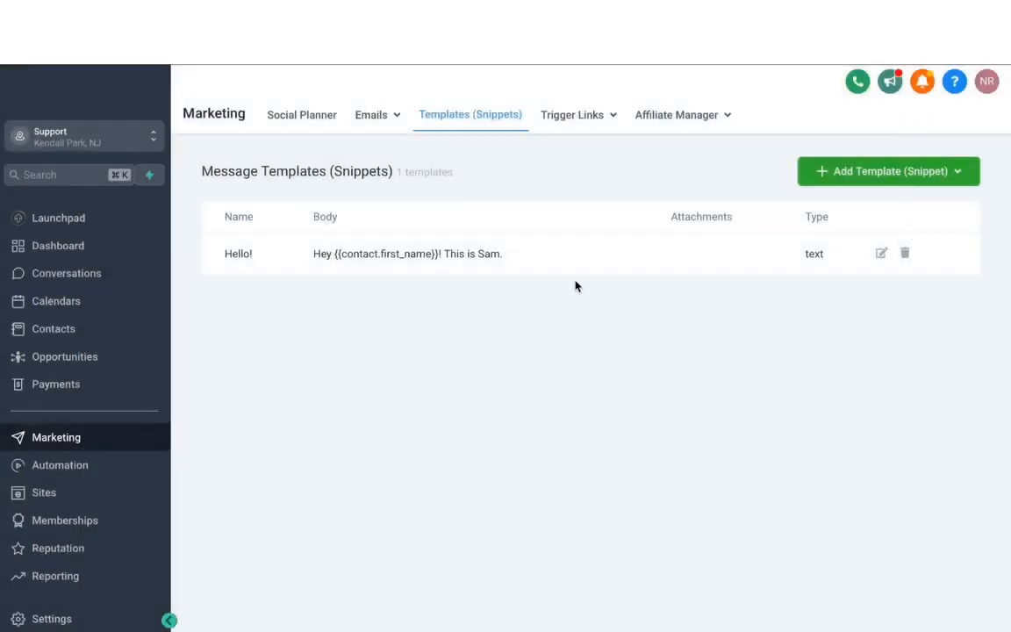
- Open the Hello! snippet for editing, review its name, message and contact custom values, and save it
left_click(882, 254)
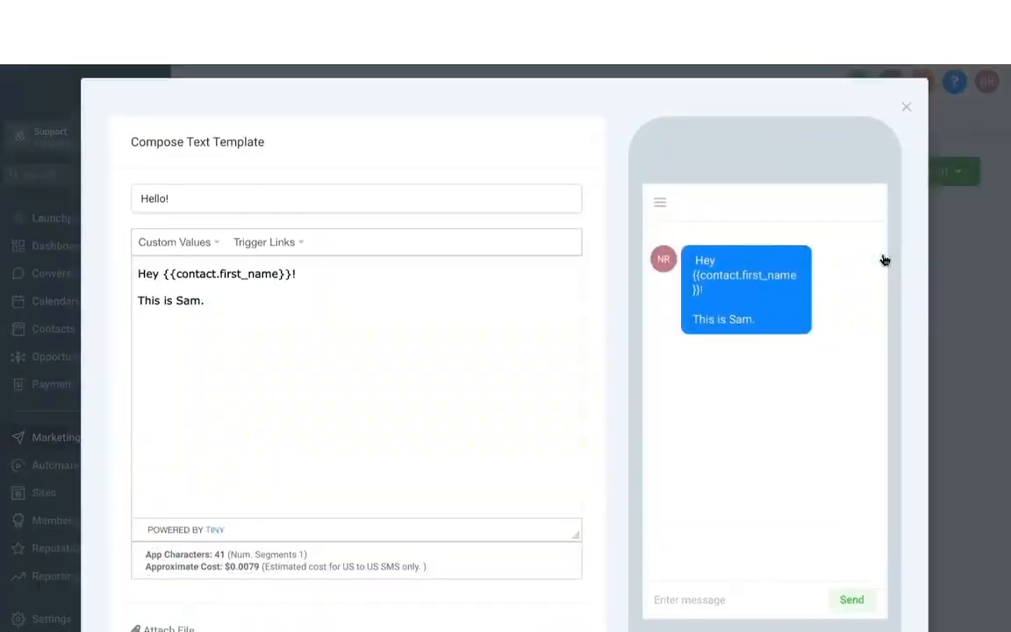
left_click_drag(190, 203, 83, 203)
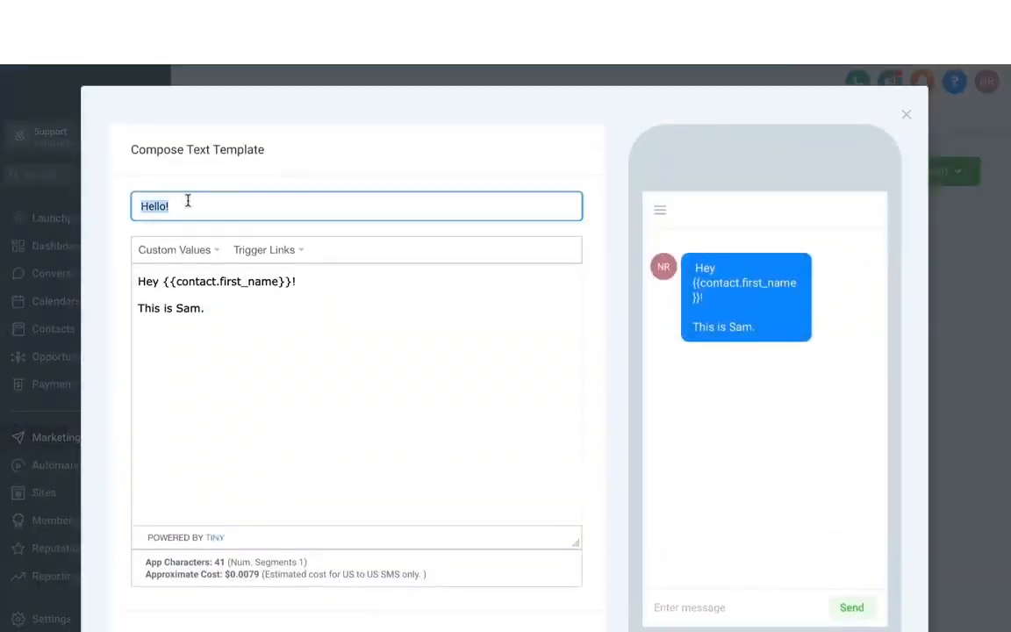
left_click_drag(189, 202, 110, 203)
left_click_drag(203, 306, 122, 260)
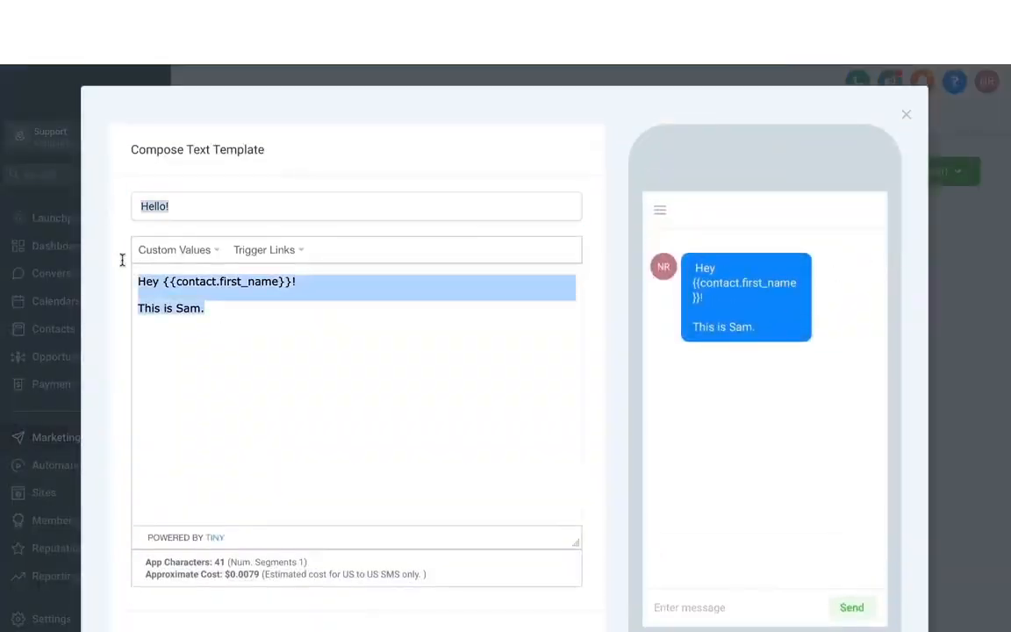
left_click(180, 253)
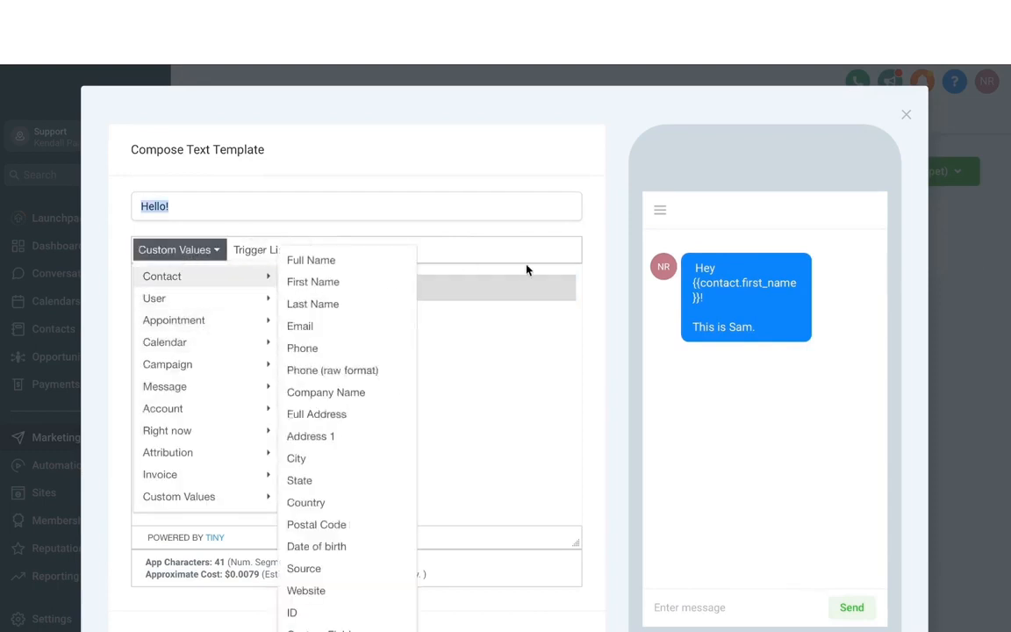
left_click(494, 332)
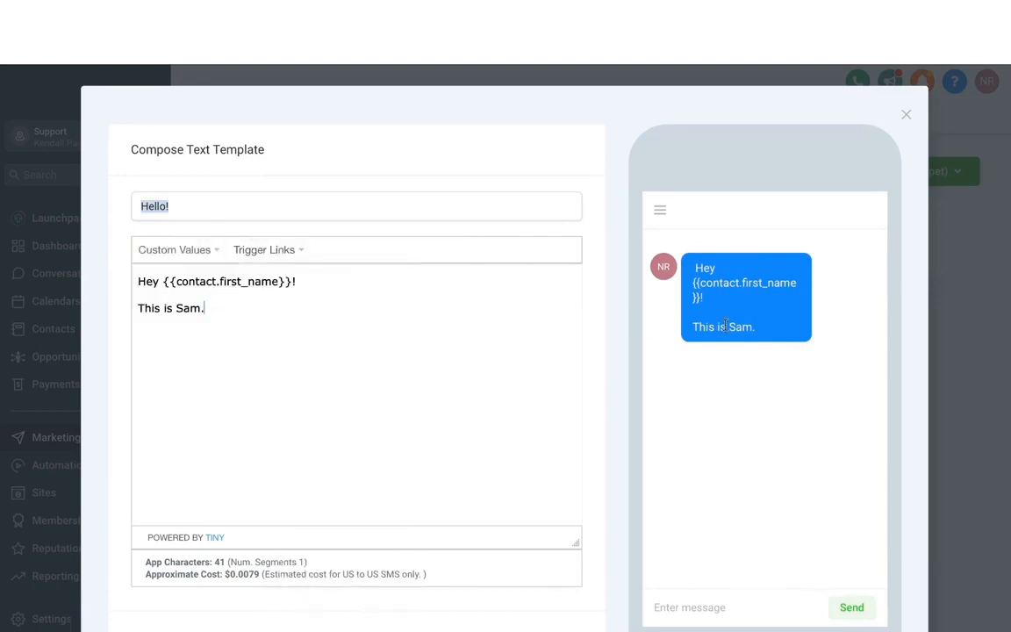
scroll(569, 304, "down", 2)
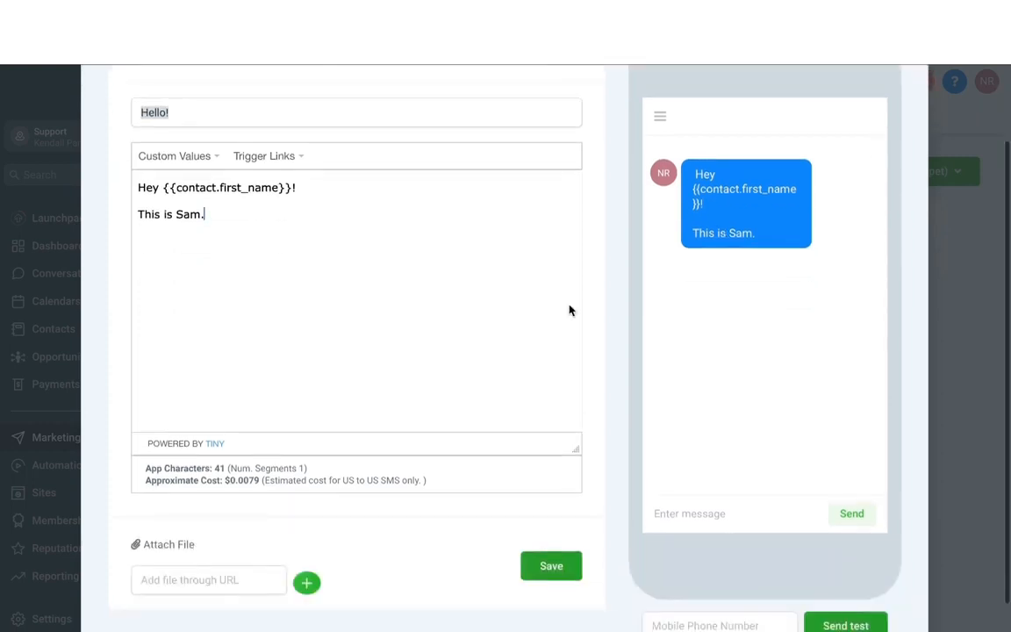
left_click(566, 566)
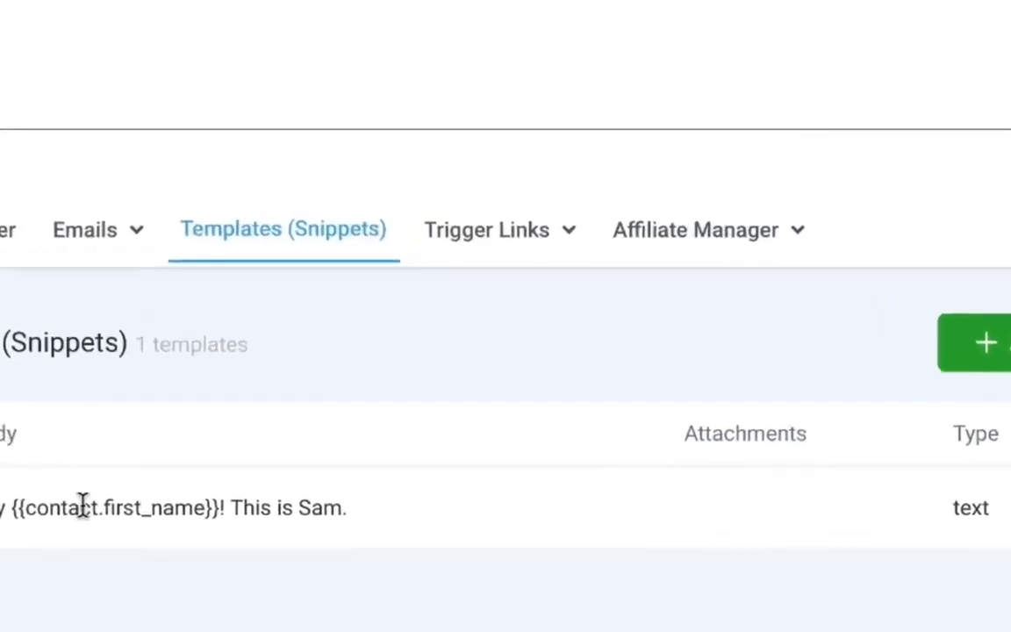
- Open the list of trigger links in the marketing section
left_click(479, 241)
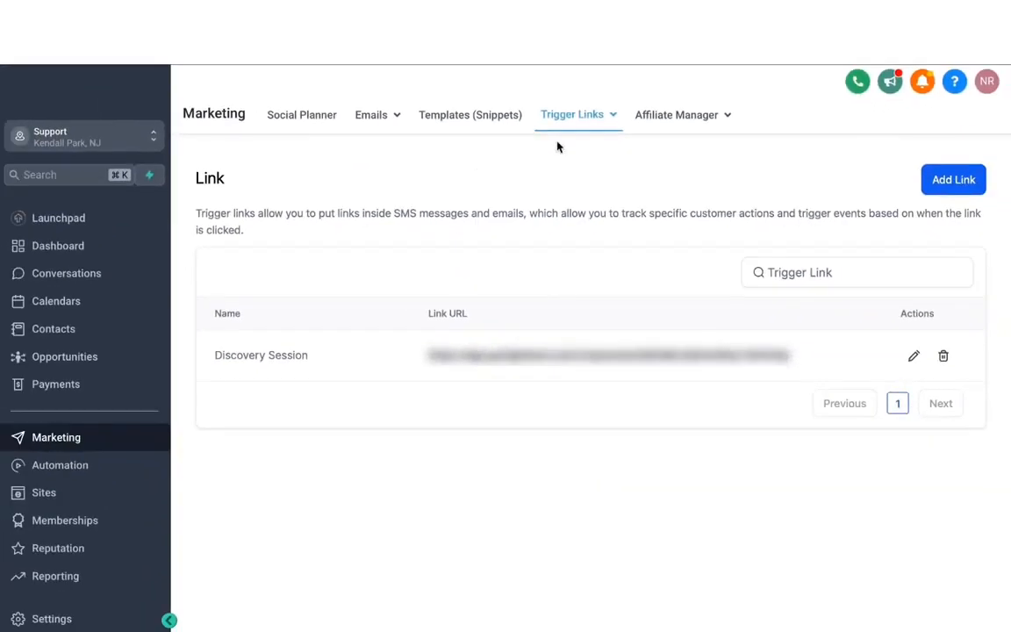
- Add a trigger link named Marketing offer with the link URL "being marketer.com" and save it
left_click(948, 181)
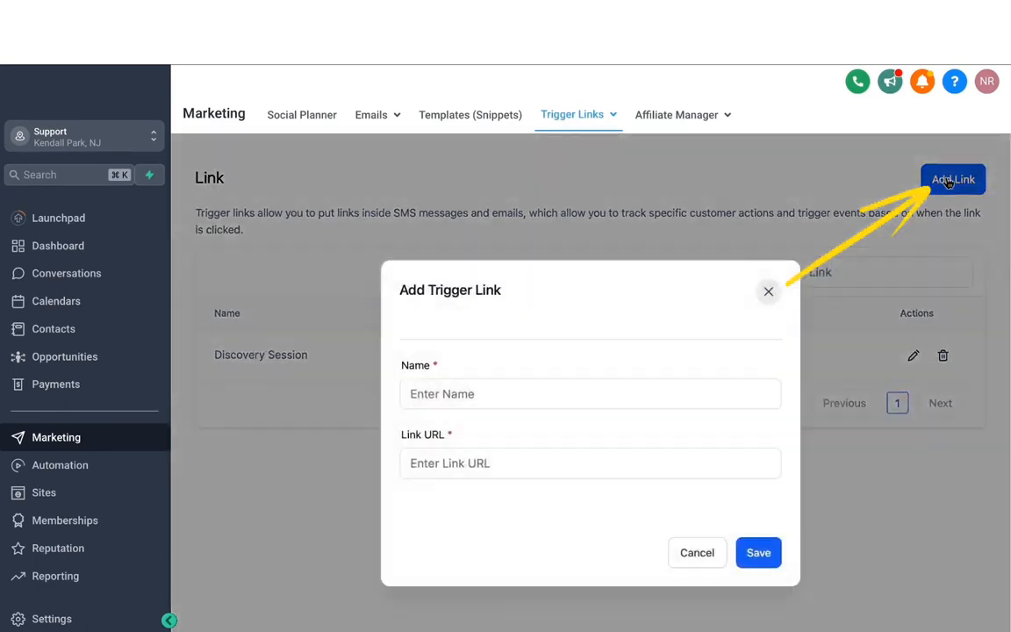
left_click(467, 395)
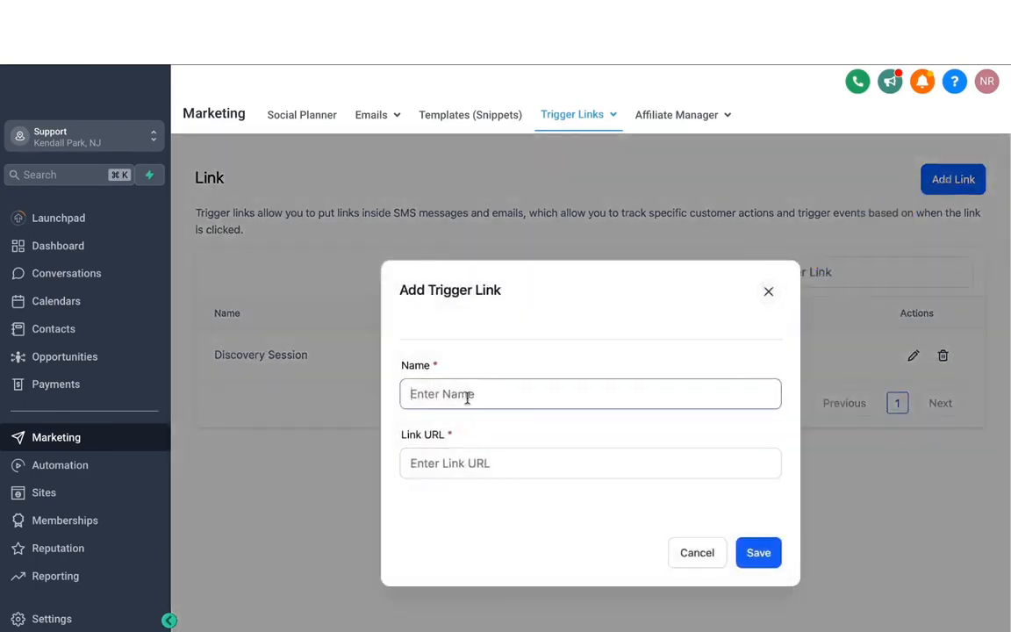
type("Marketing offer")
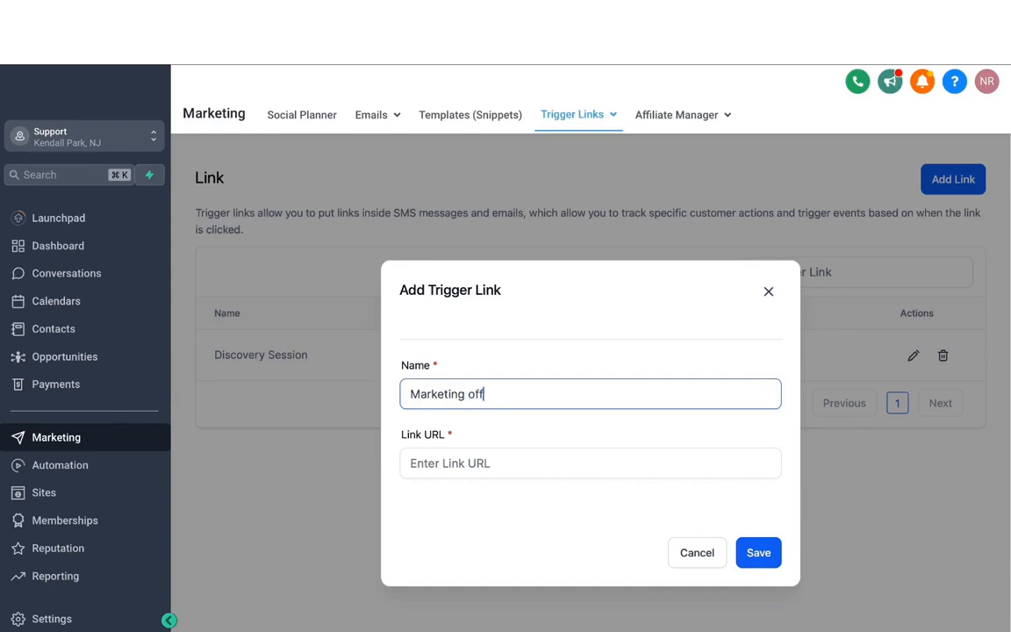
left_click(413, 465)
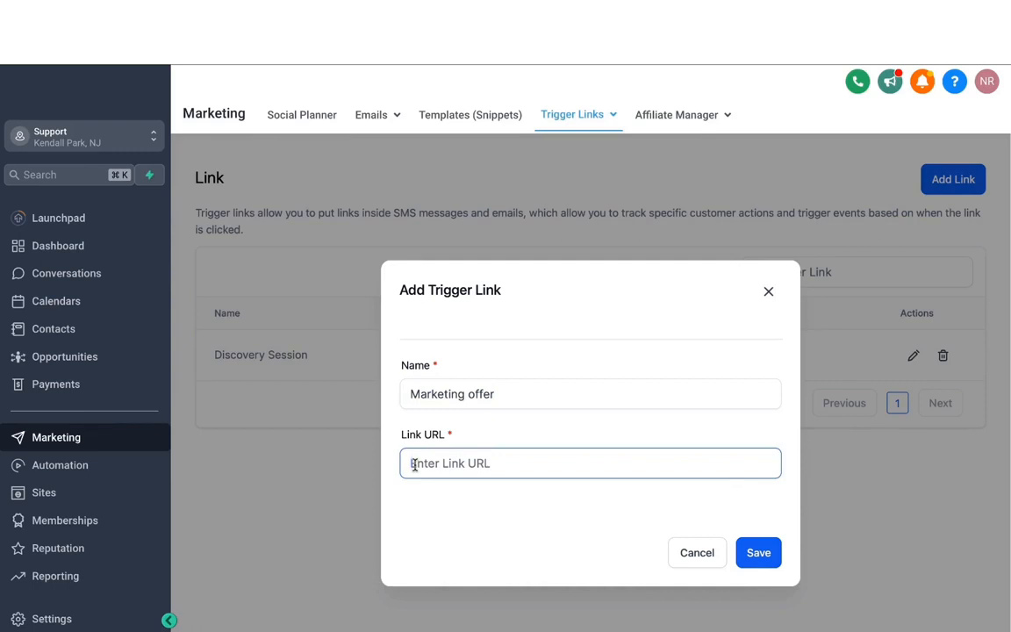
type("being marketer.com")
left_click(758, 553)
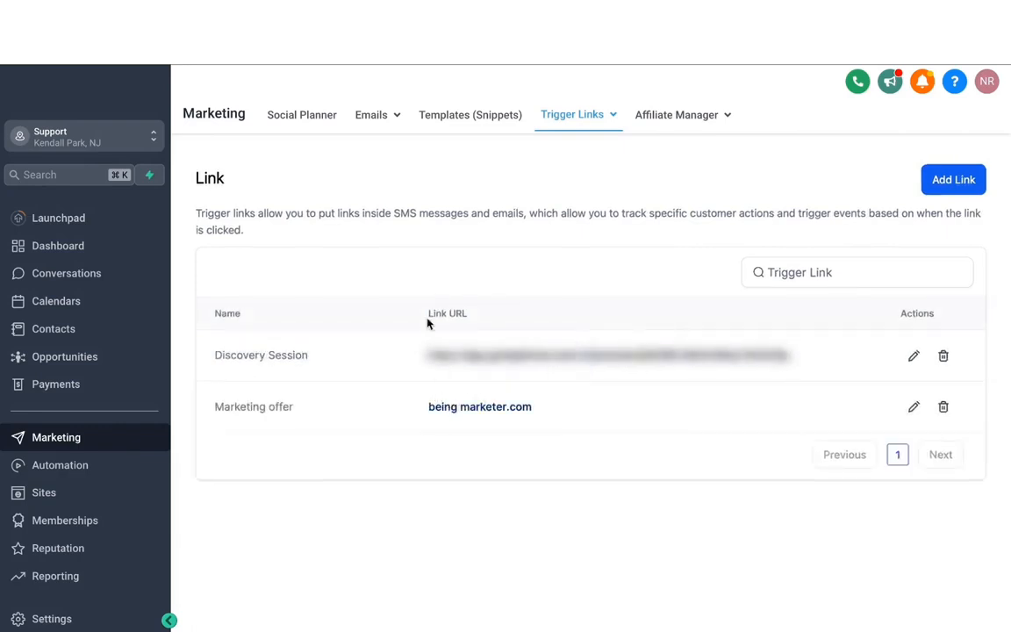
- Start a new text snippet, insert the Marketing offer trigger link into its message, and select the inserted link code
left_click(458, 120)
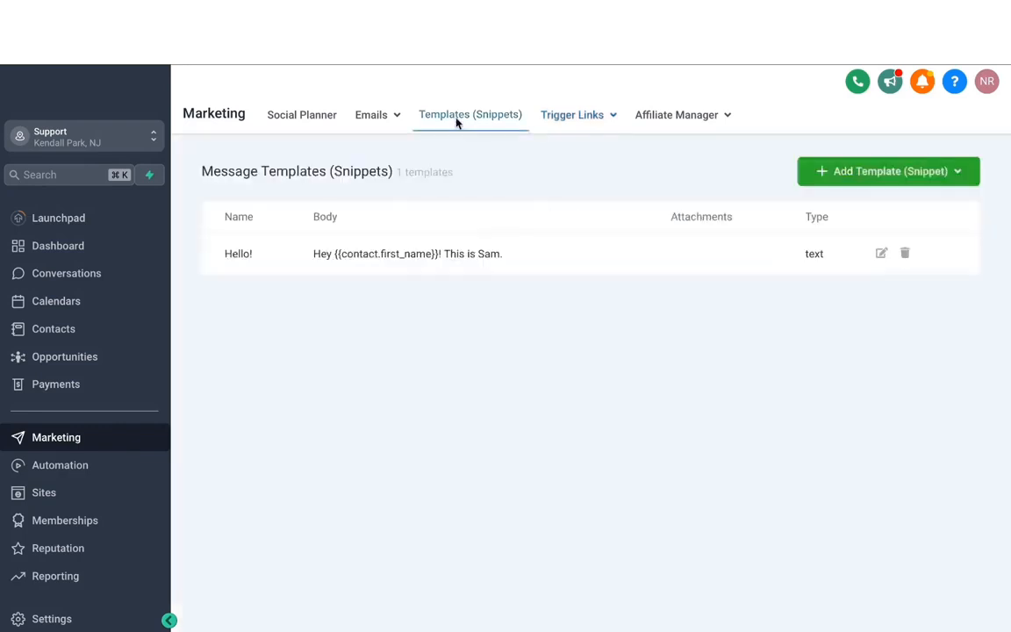
left_click(823, 175)
left_click(854, 217)
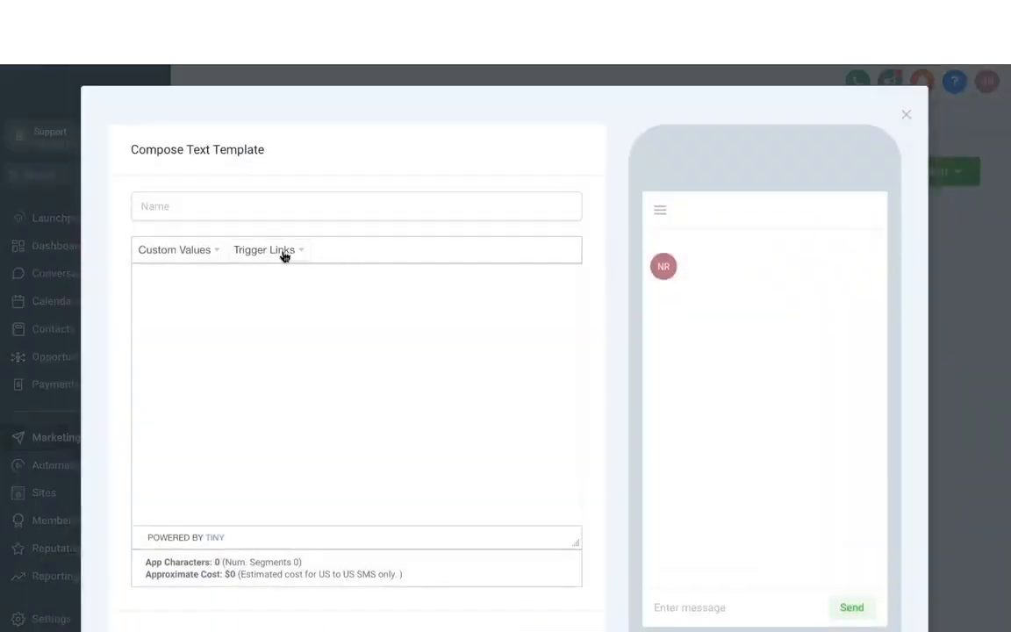
left_click(284, 253)
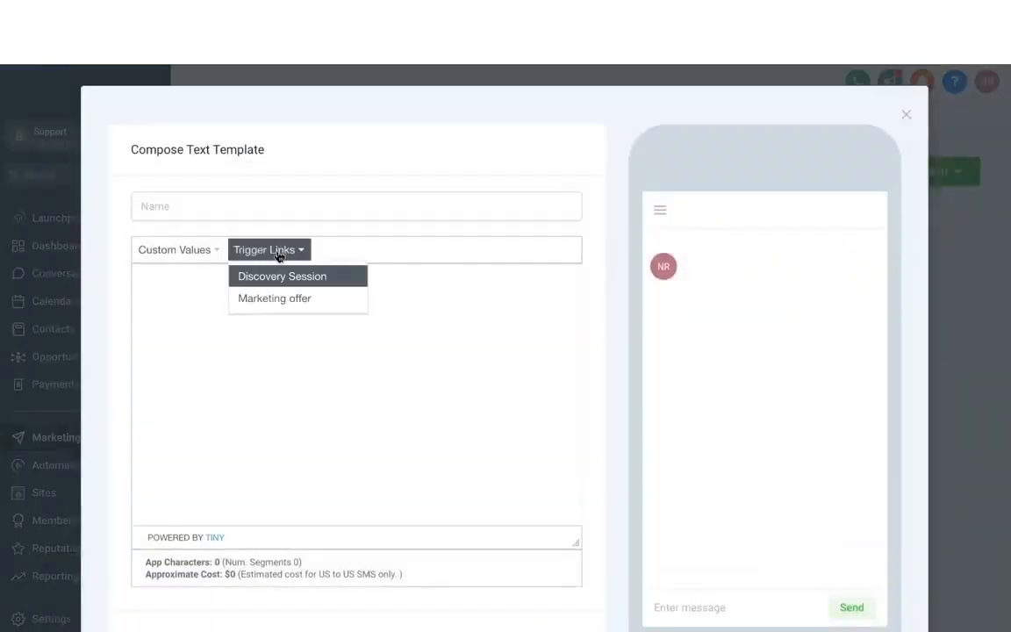
left_click(282, 301)
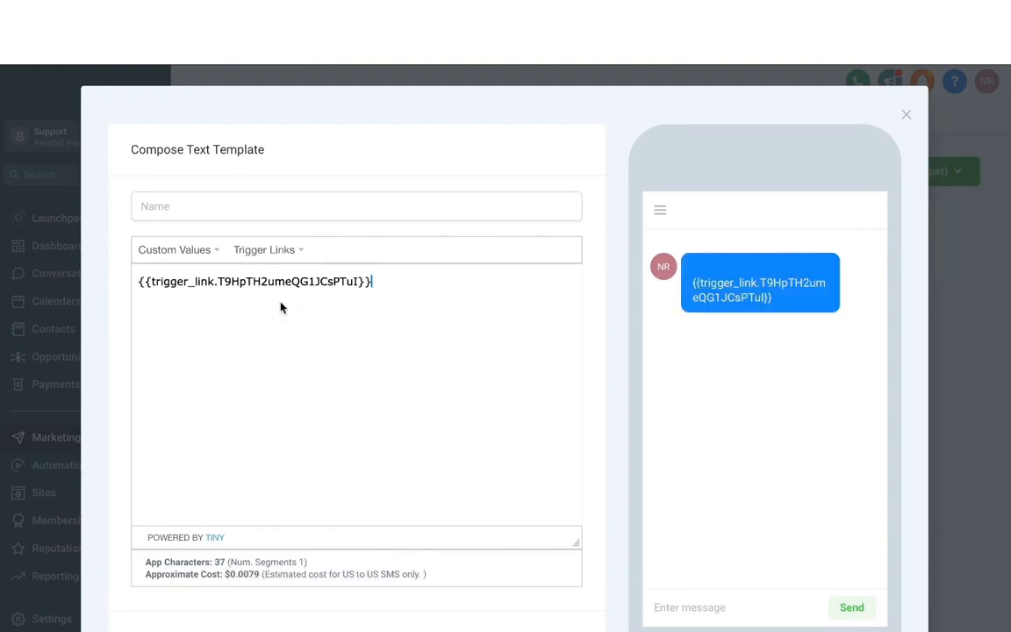
left_click_drag(410, 287, 159, 282)
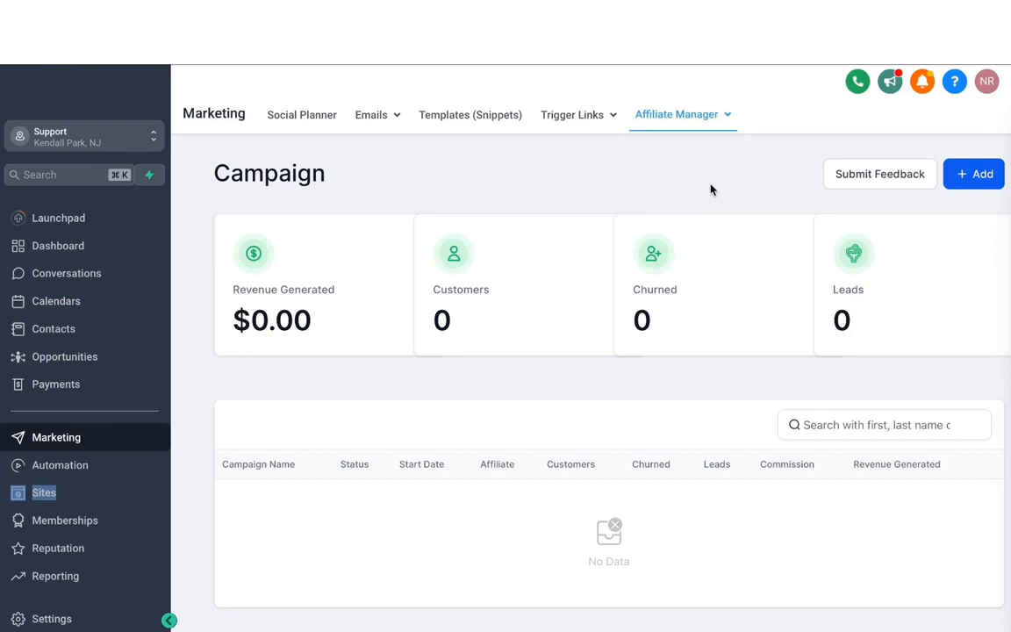
- Start a new affiliate campaign and name it MARKETING EBOOK AFFILIATE CAMPAIGN
left_click(975, 175)
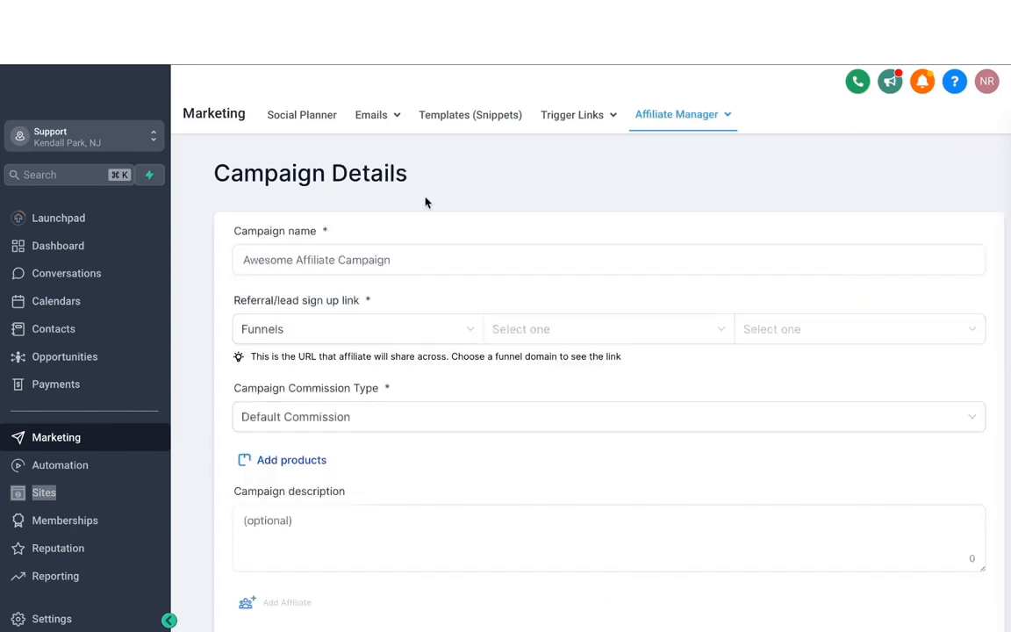
left_click(309, 263)
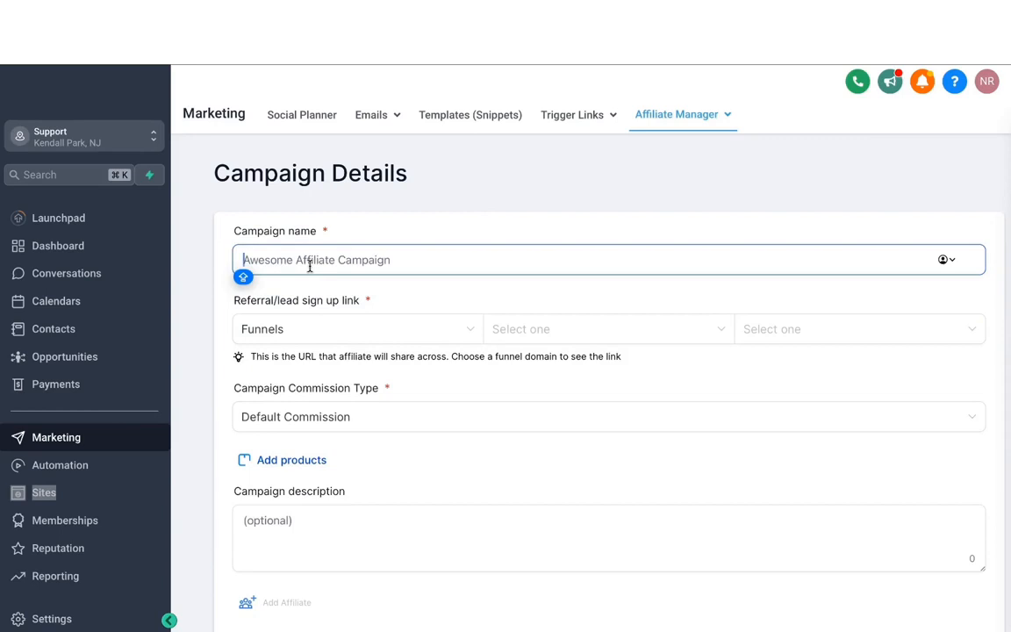
type("MARK")
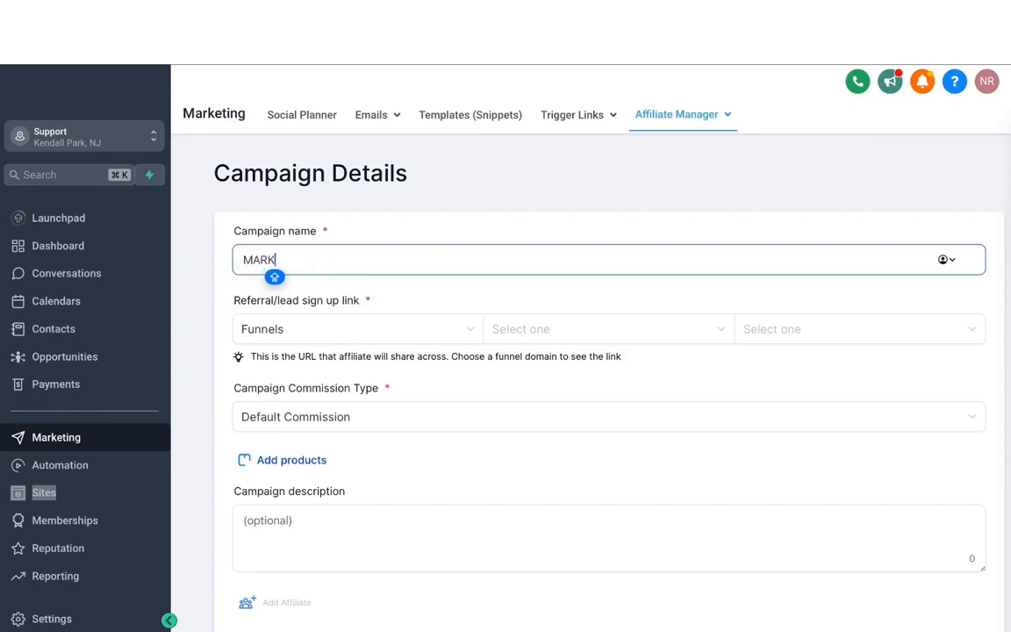
type("ETING EBOOK AFFILIATE CAMPAIGN")
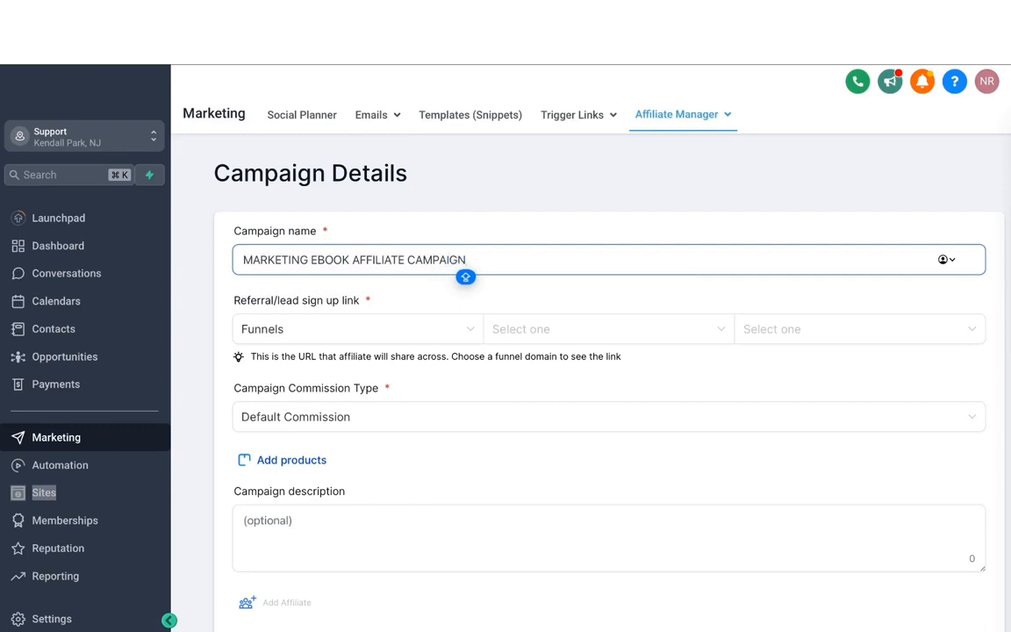
- Set the campaign's referral sign-up link to the OPT-IN page of the MARKETING EBOOK $100 funnel
left_click(295, 332)
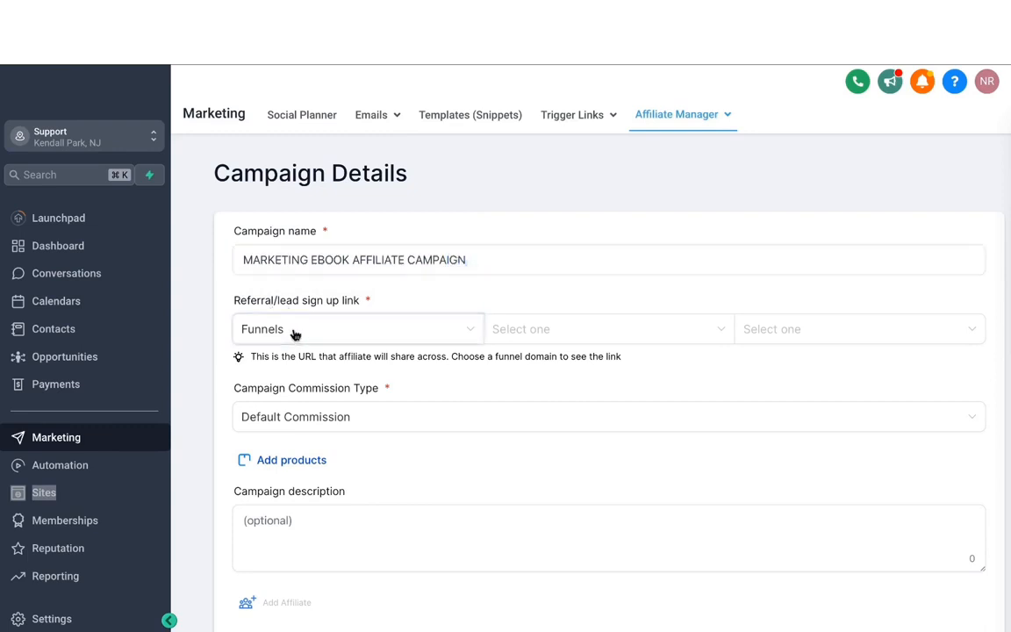
left_click(395, 301)
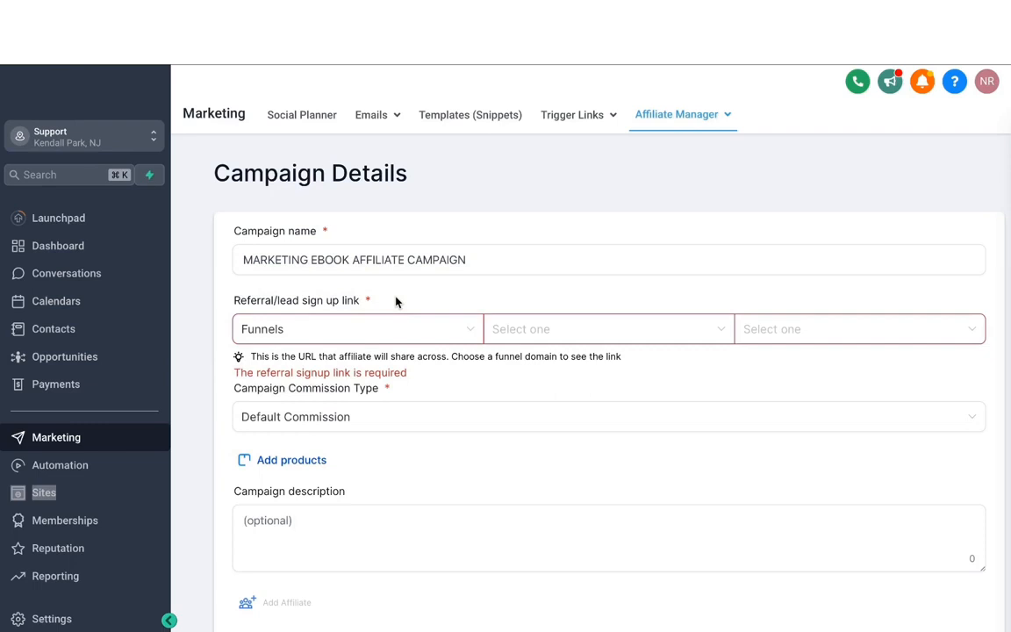
left_click(502, 334)
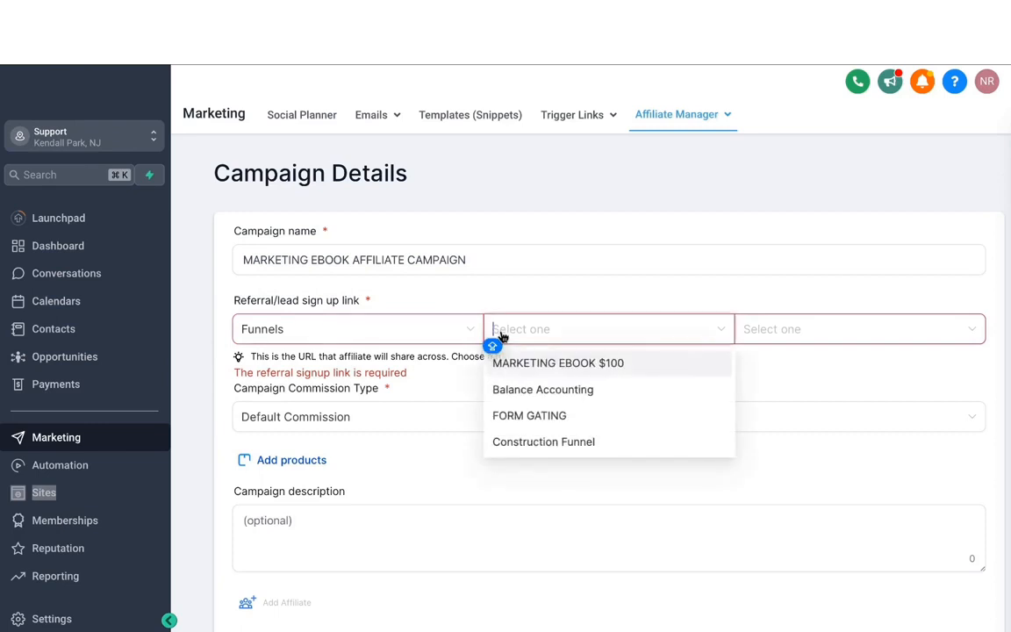
left_click(534, 365)
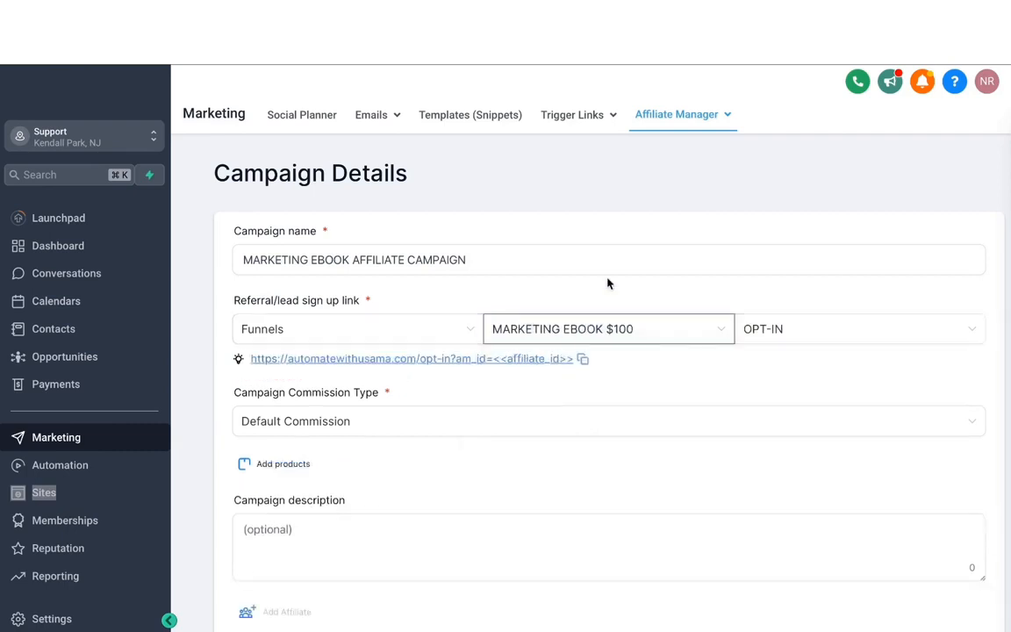
left_click(790, 329)
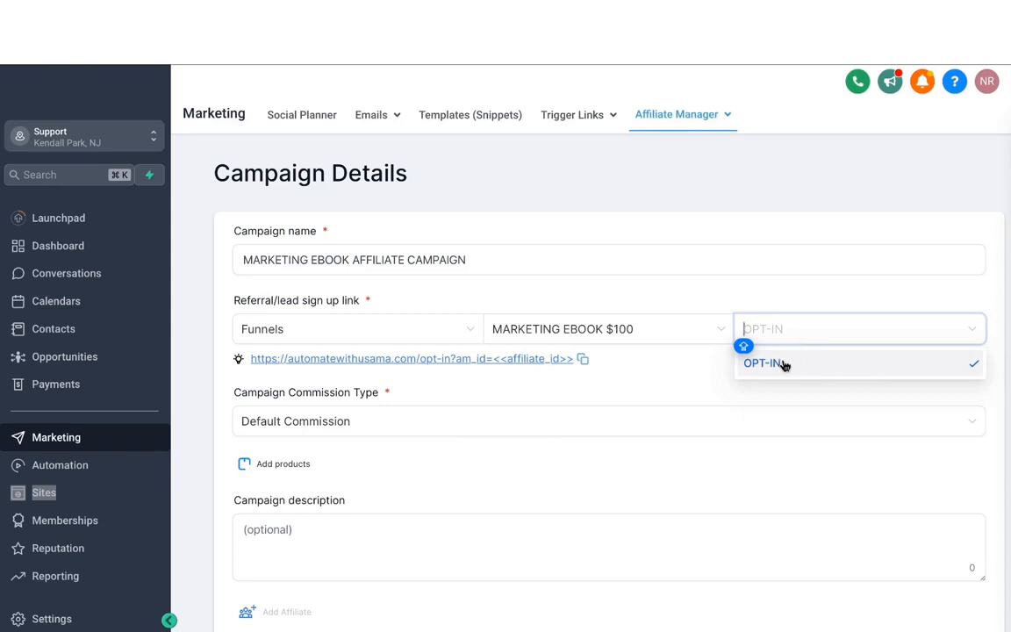
left_click(786, 367)
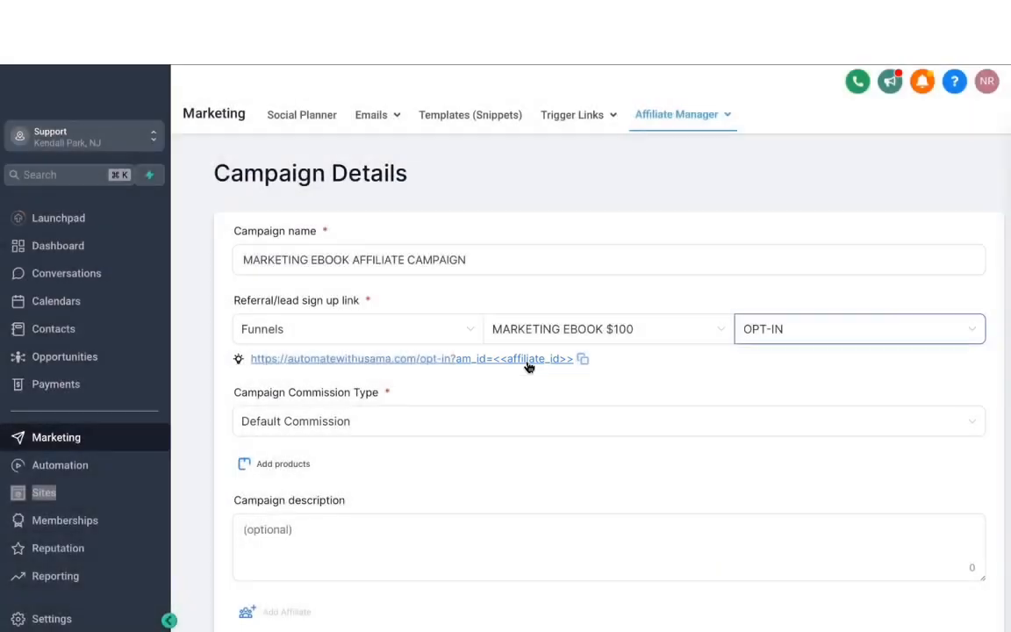
- Set the campaign commission type to Product Based Commission and add the Marketing Ebook product
left_click(329, 430)
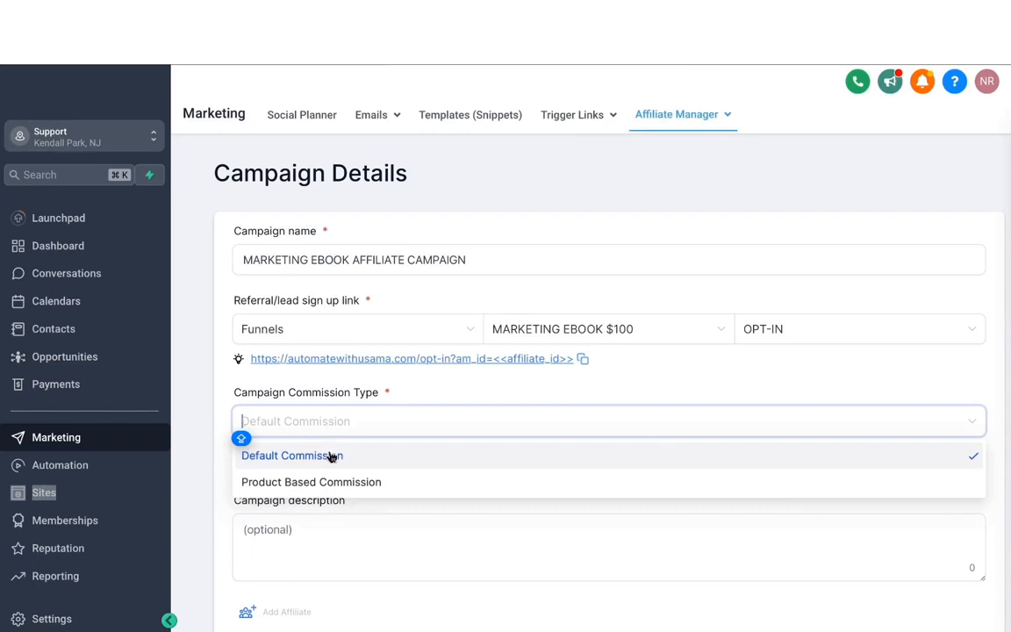
left_click(333, 482)
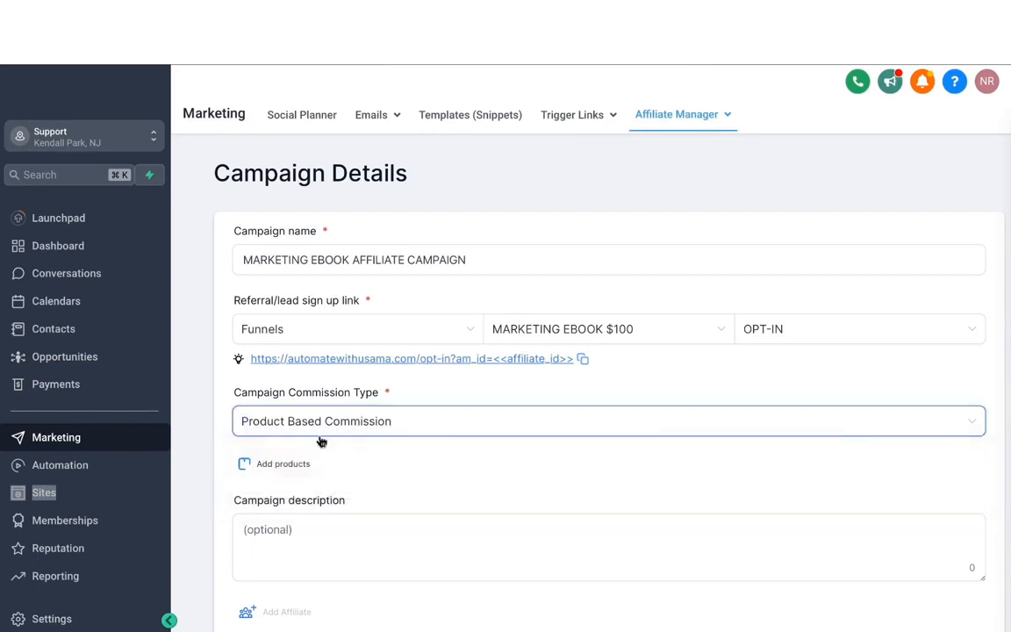
left_click(294, 465)
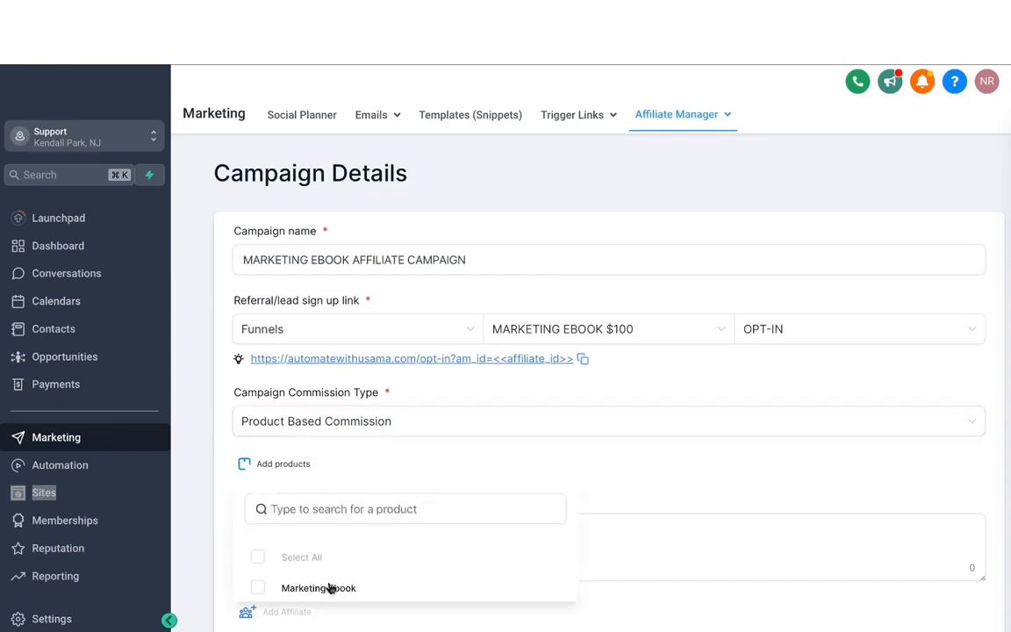
left_click(260, 590)
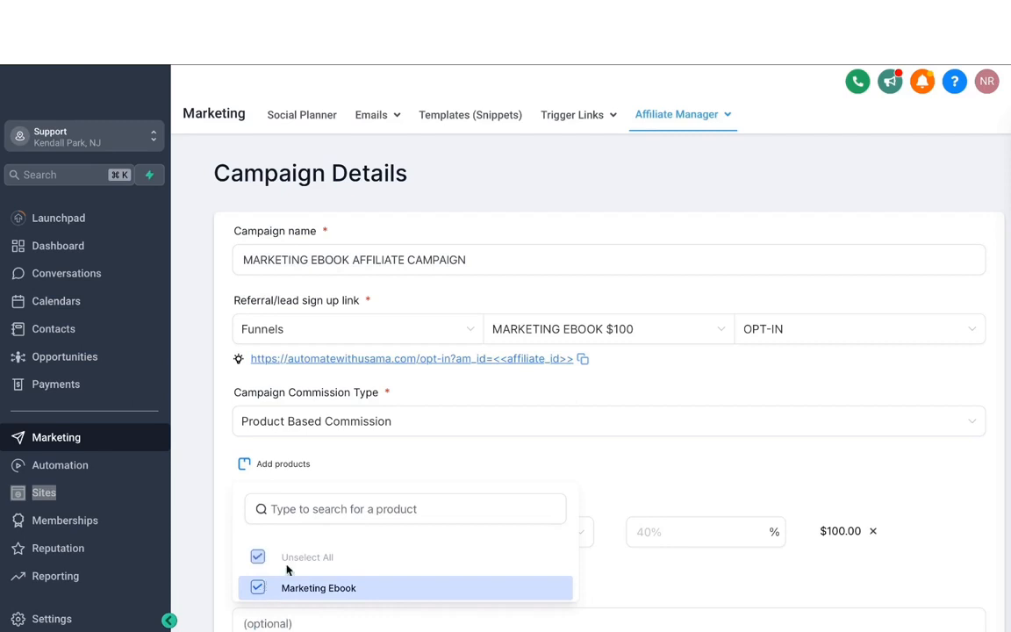
left_click(464, 483)
- Check the commission options for the Marketing Ebook product, keep Percentage Commission, and set its rate to 20%
scroll(462, 481, "down", 1)
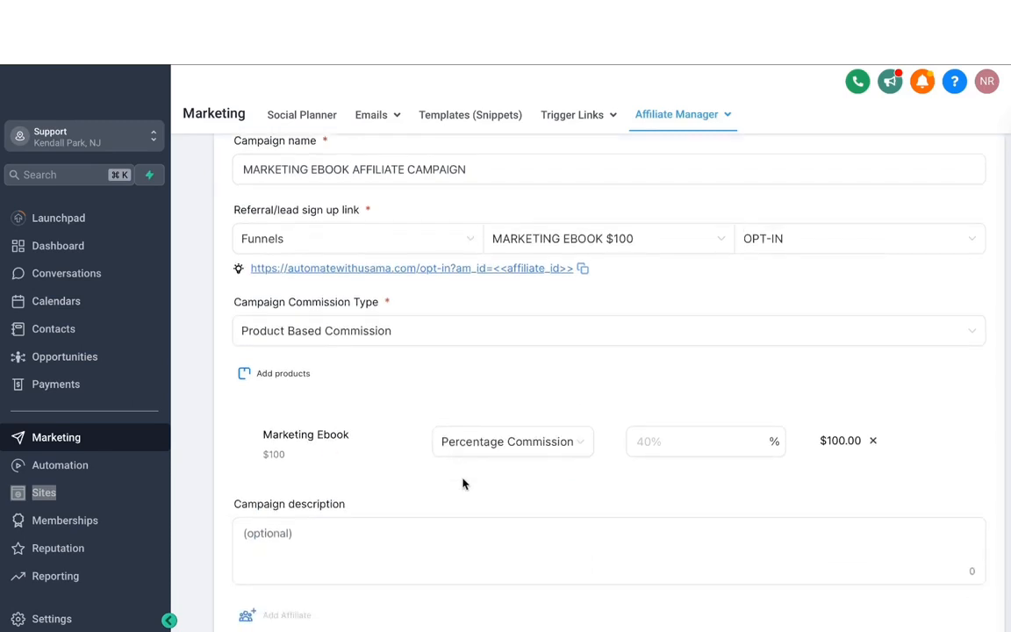
left_click(508, 457)
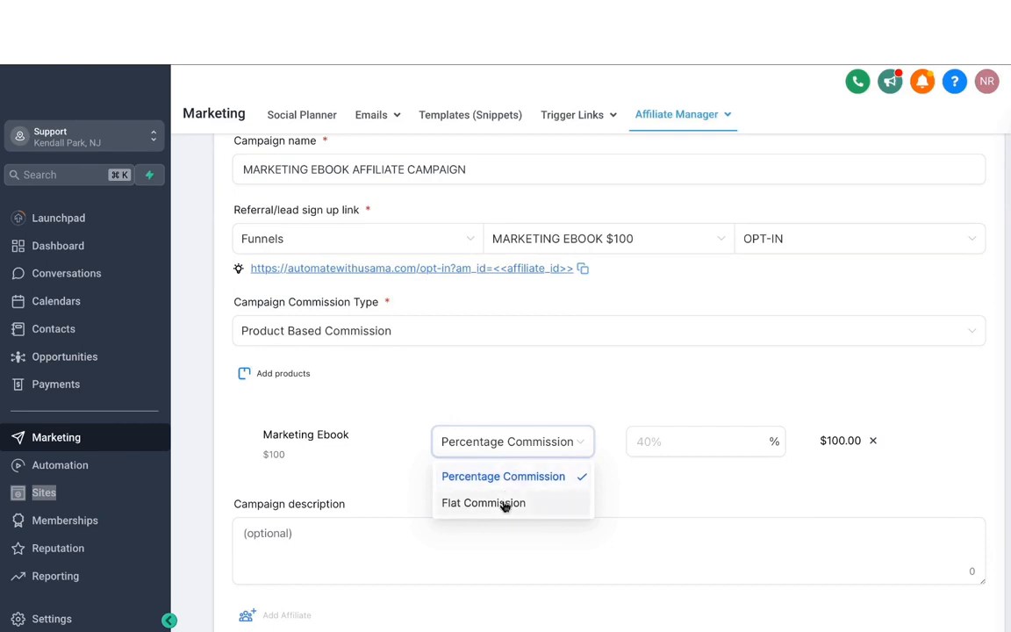
left_click(644, 444)
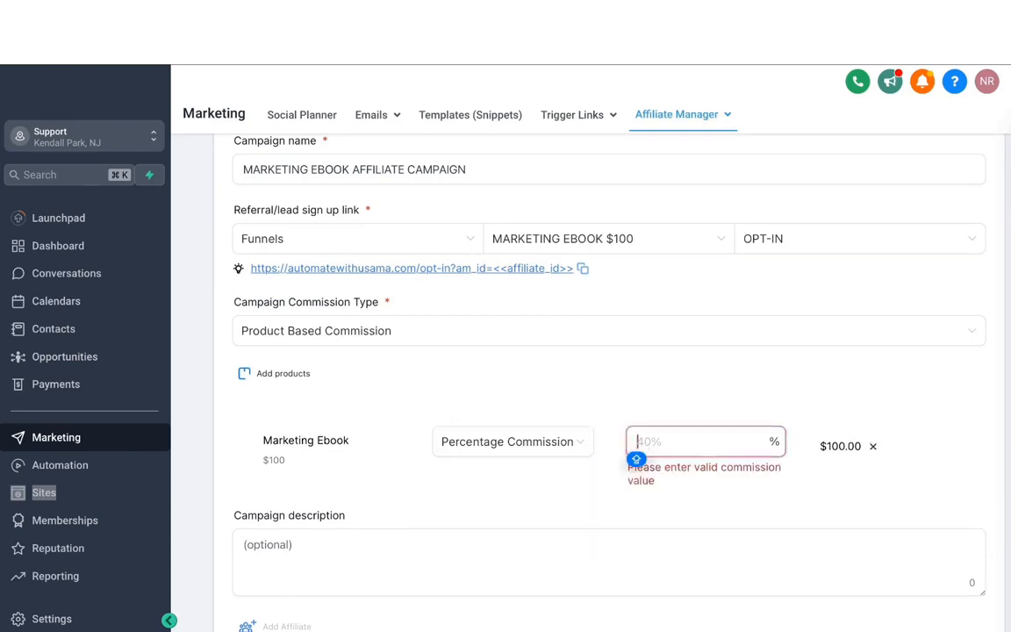
type("20")
left_click(683, 355)
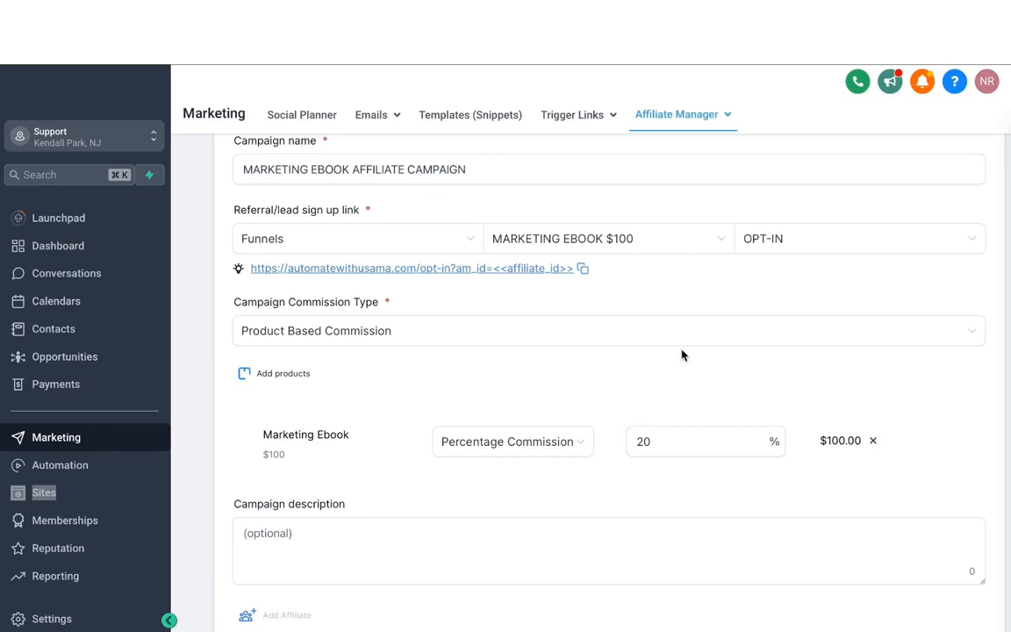
- Leave the optional campaign description blank and set the pay-out frequency to Pay - 30
scroll(682, 355, "down", 1)
left_click(271, 431)
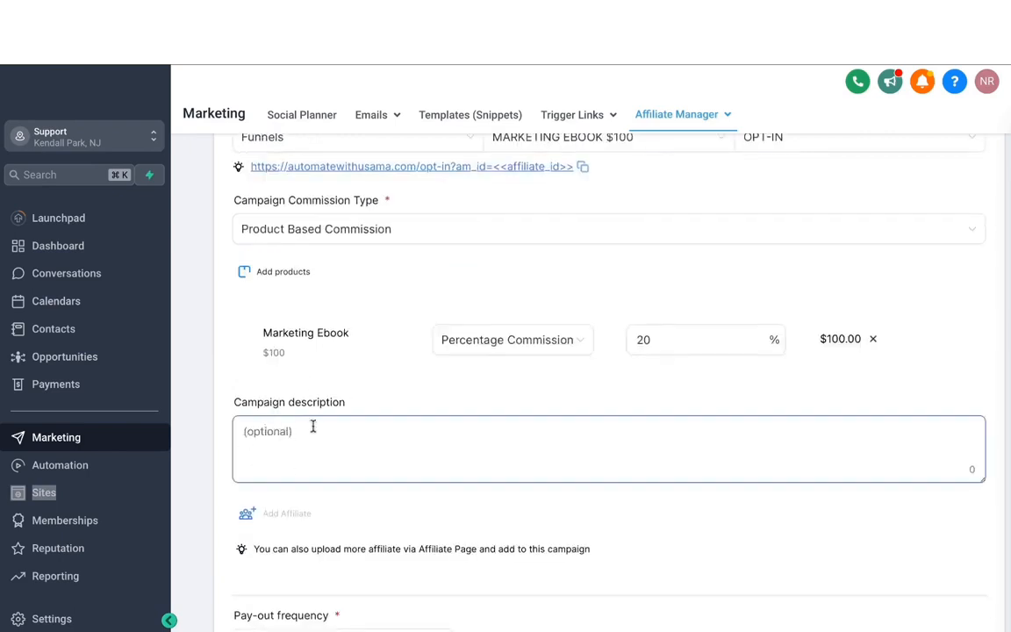
scroll(315, 395, "down", 1)
scroll(303, 356, "down", 1)
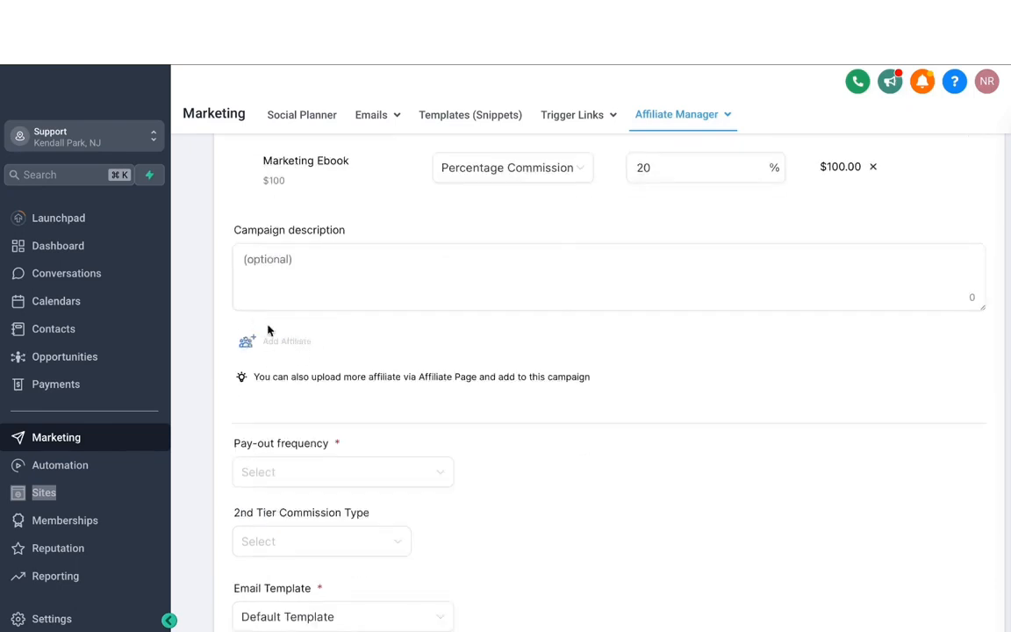
scroll(294, 354, "down", 1)
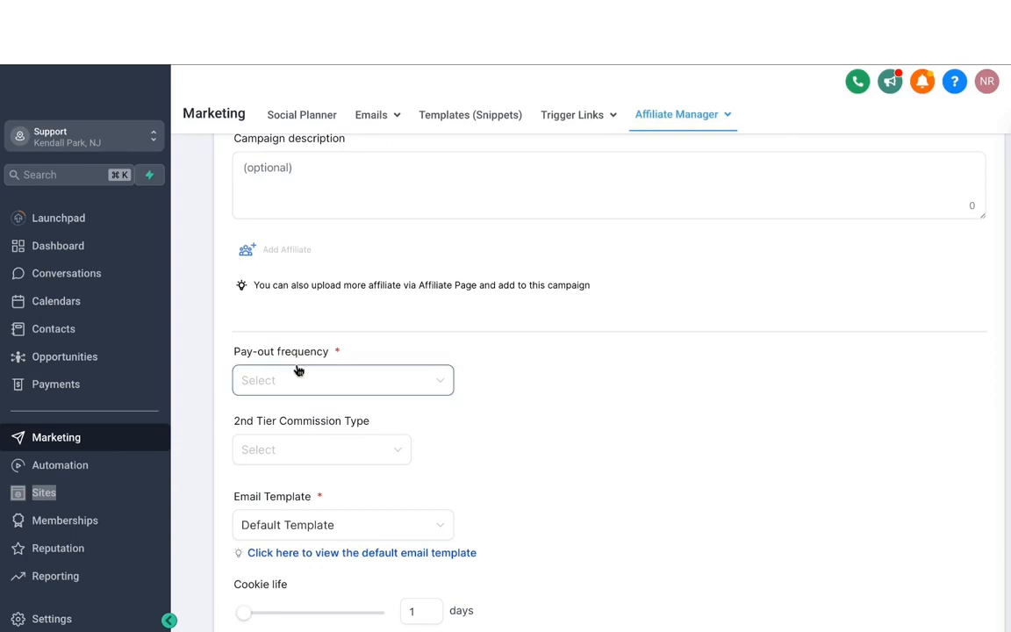
left_click(298, 377)
left_click(287, 449)
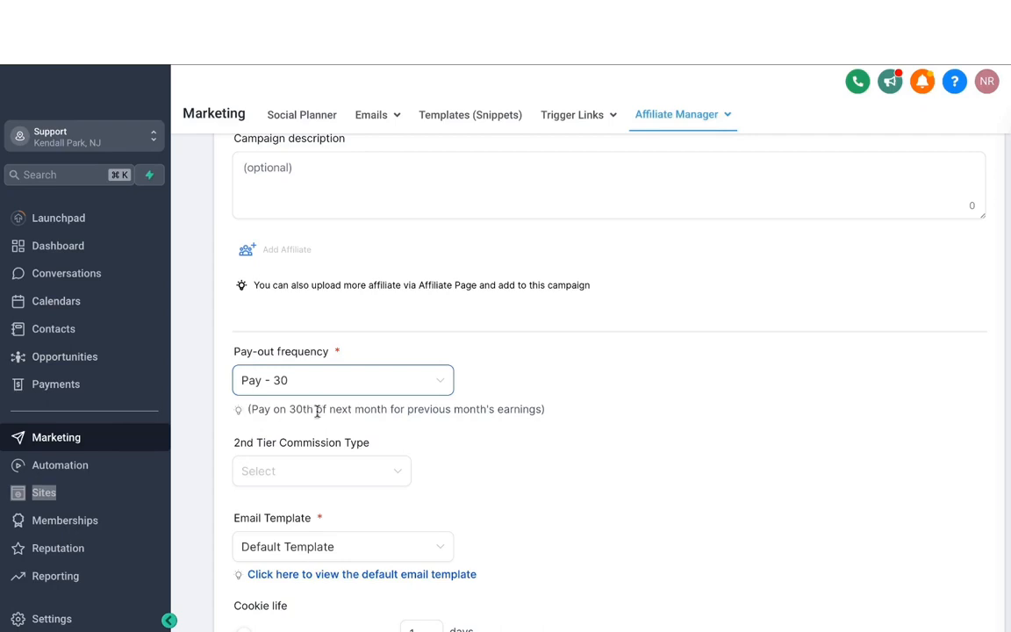
- Check the available 2nd tier commission types and close the list without choosing one
scroll(334, 408, "down", 1)
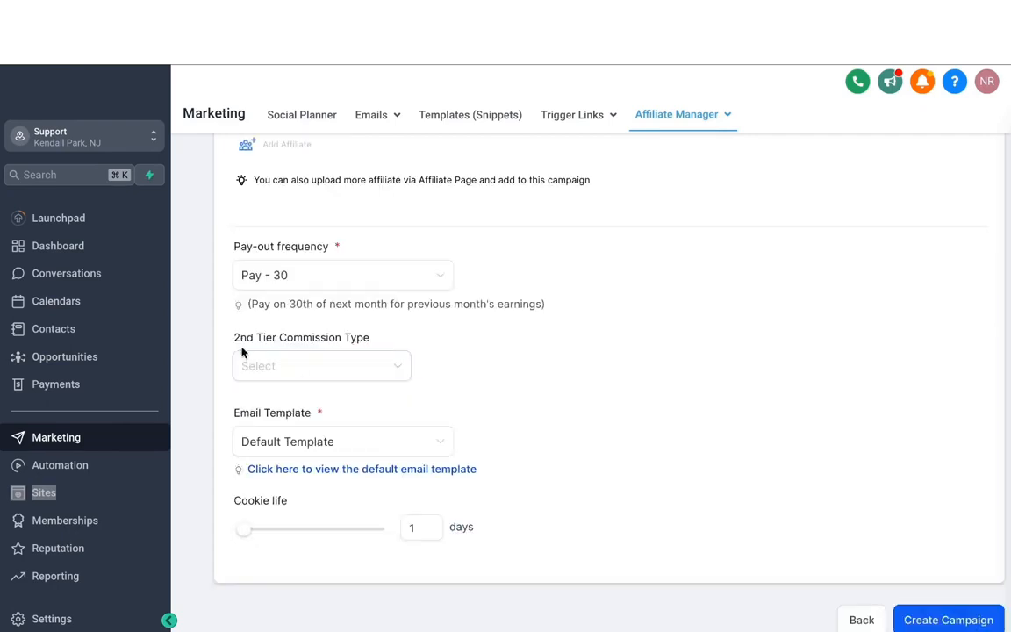
left_click(320, 357)
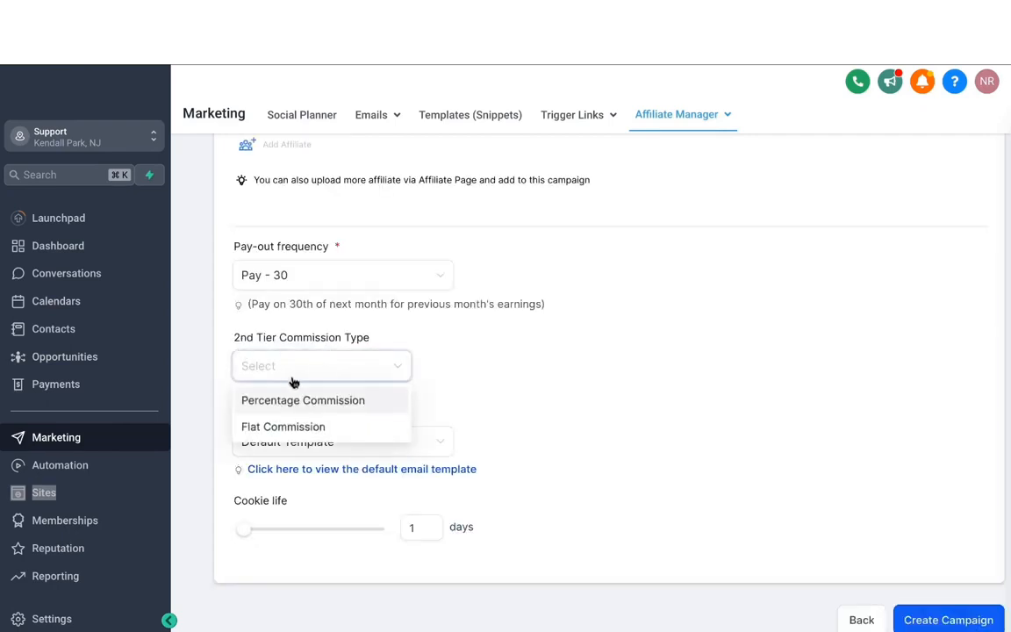
left_click(428, 351)
scroll(420, 399, "down", 1)
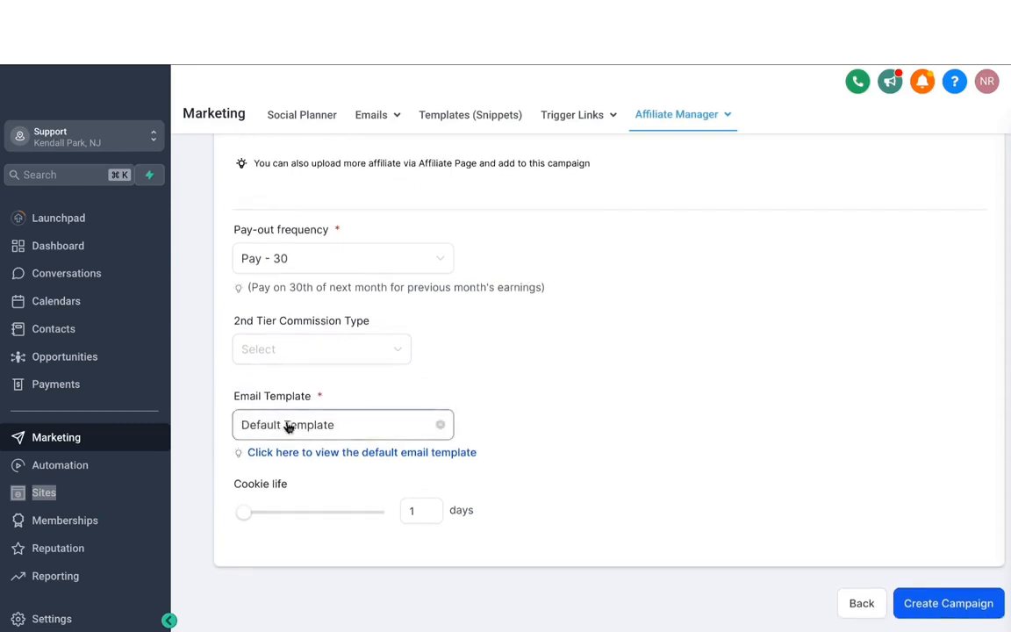
- Preview the default affiliate email's content, close it, and keep Default Template as the campaign's email template
left_click(344, 459)
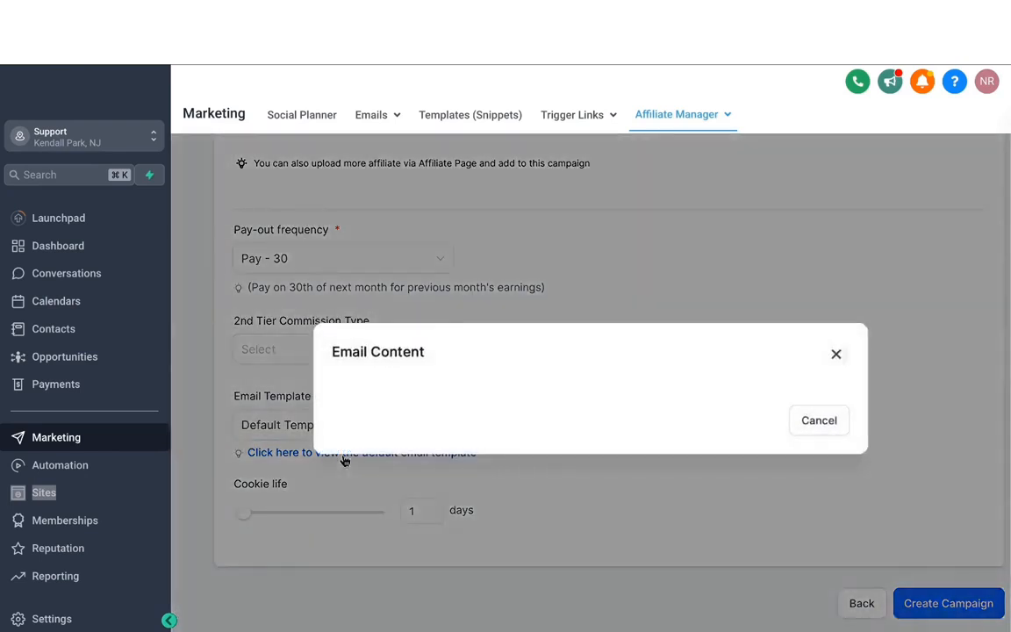
scroll(463, 208, "down", 2)
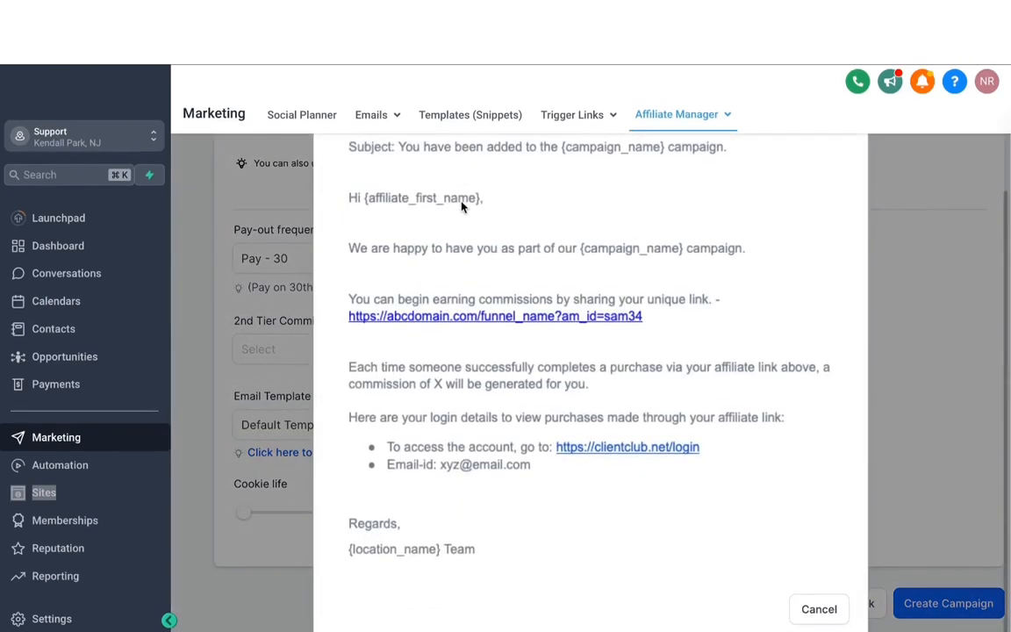
scroll(462, 207, "up", 2)
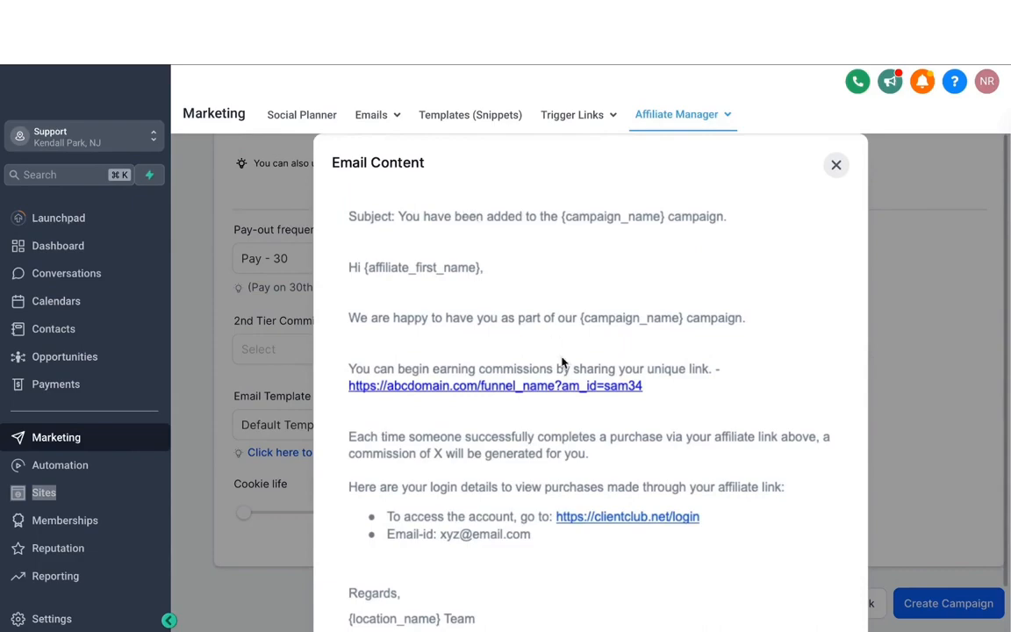
left_click(836, 164)
left_click(297, 427)
left_click(417, 361)
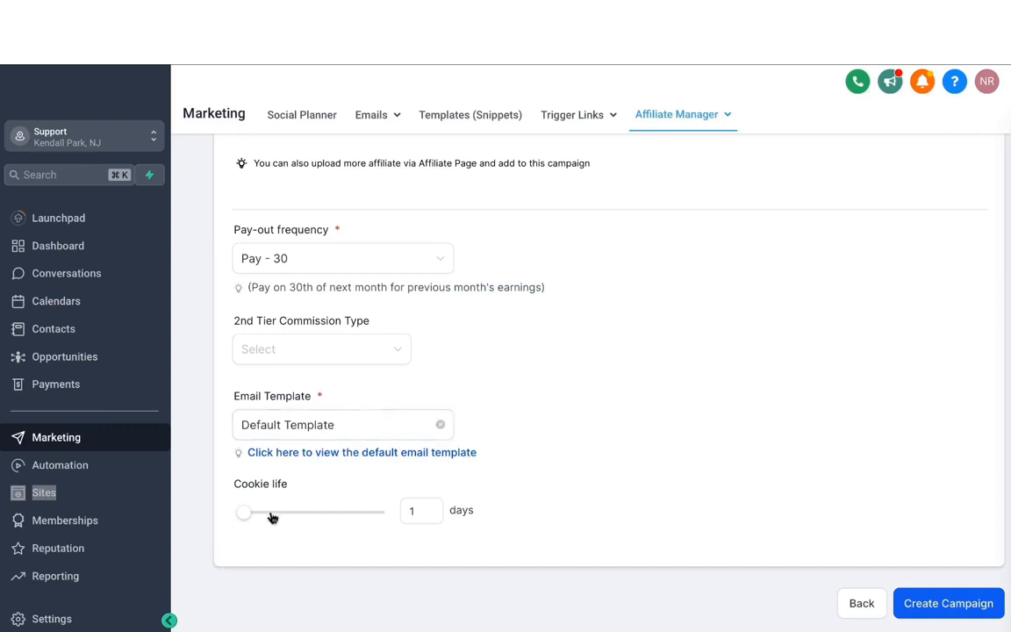
- Set the campaign's cookie life to 30 days
mouse_move(247, 516)
left_click_drag(246, 516, 281, 514)
double_click(430, 511)
type("30")
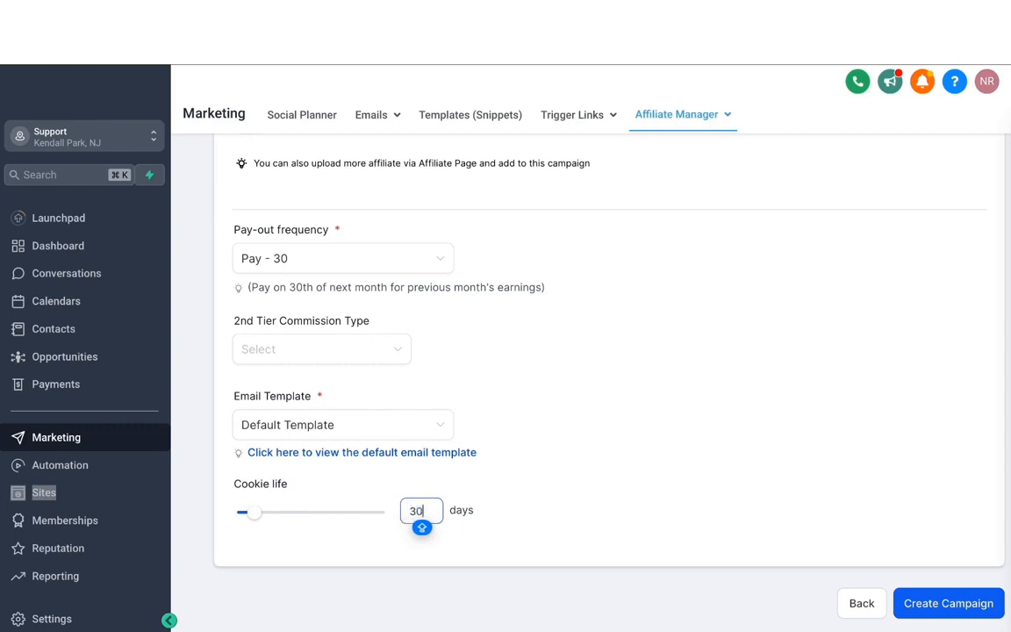
left_click(542, 459)
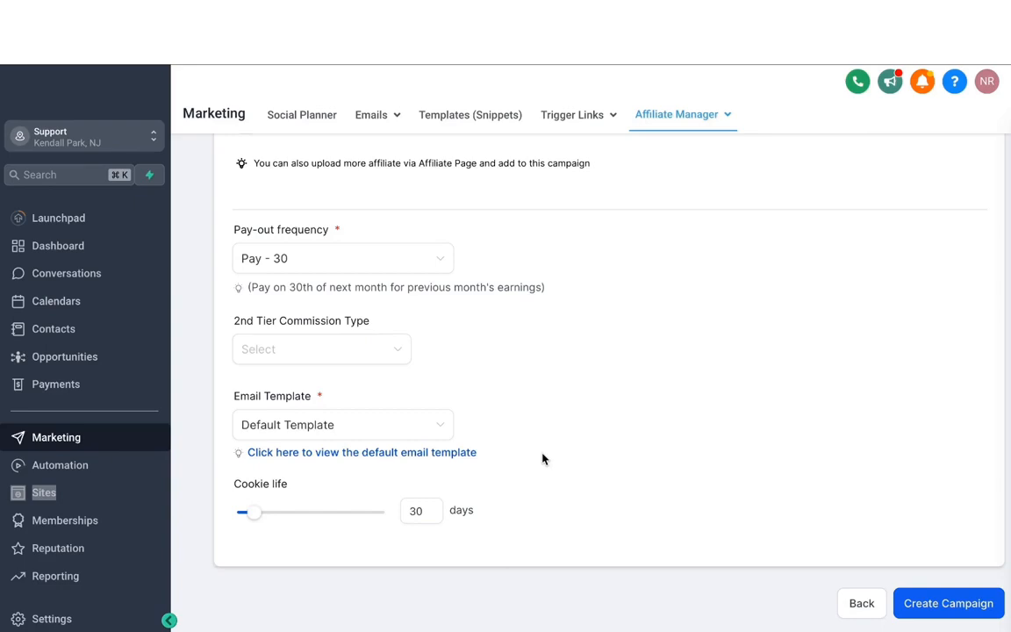
- Look over the campaign form once more and create the affiliate campaign
left_click_drag(542, 459, 655, 413)
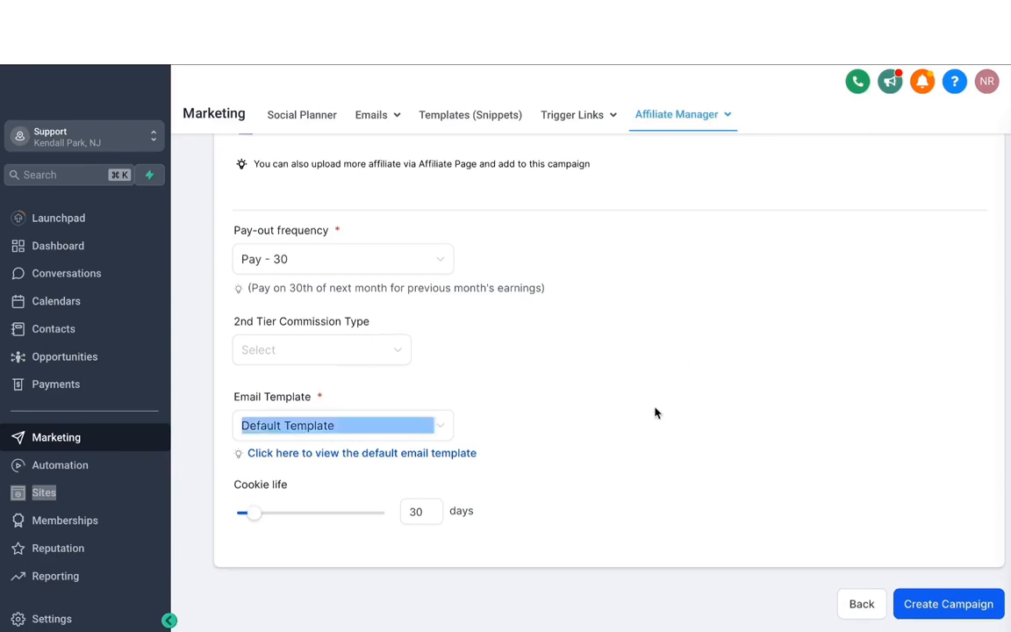
scroll(655, 413, "up", 5)
scroll(655, 412, "down", 5)
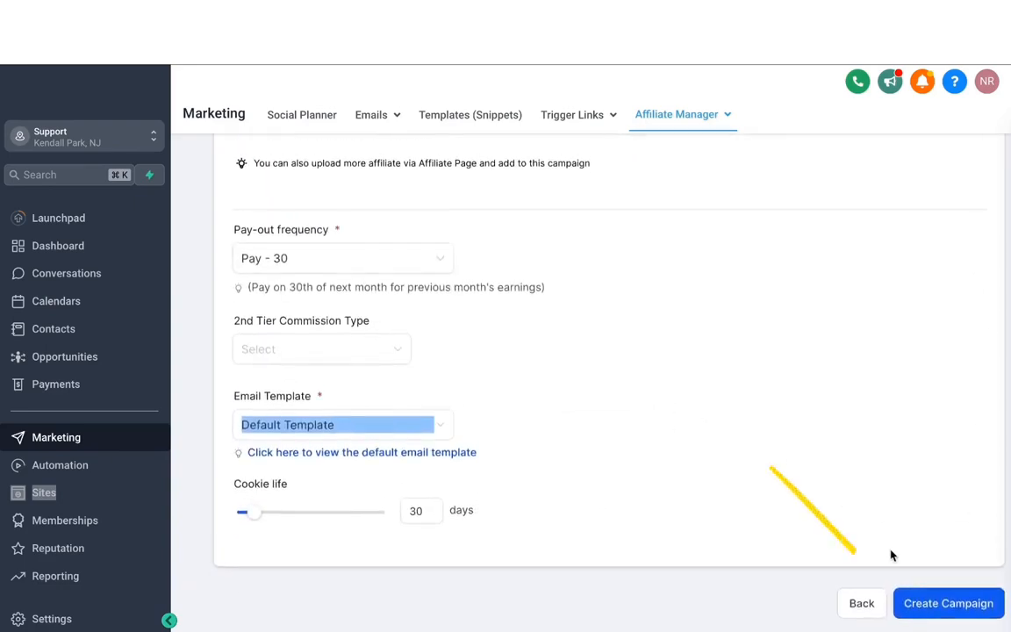
left_click(934, 604)
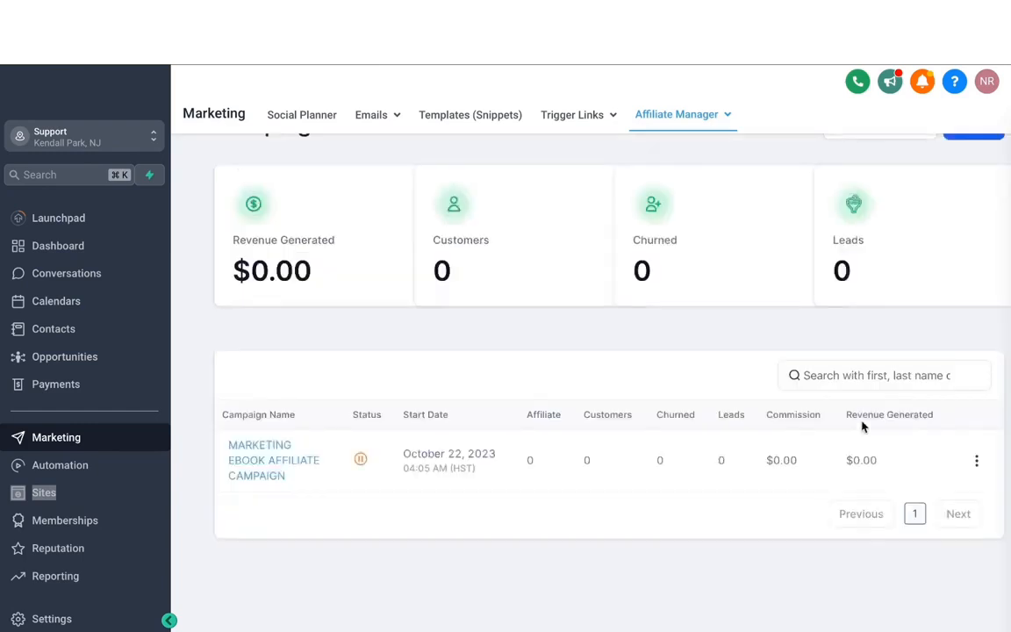
- Try to activate the Marketing Ebook Affiliate Campaign from its status in the campaign list
scroll(862, 426, "up", 1)
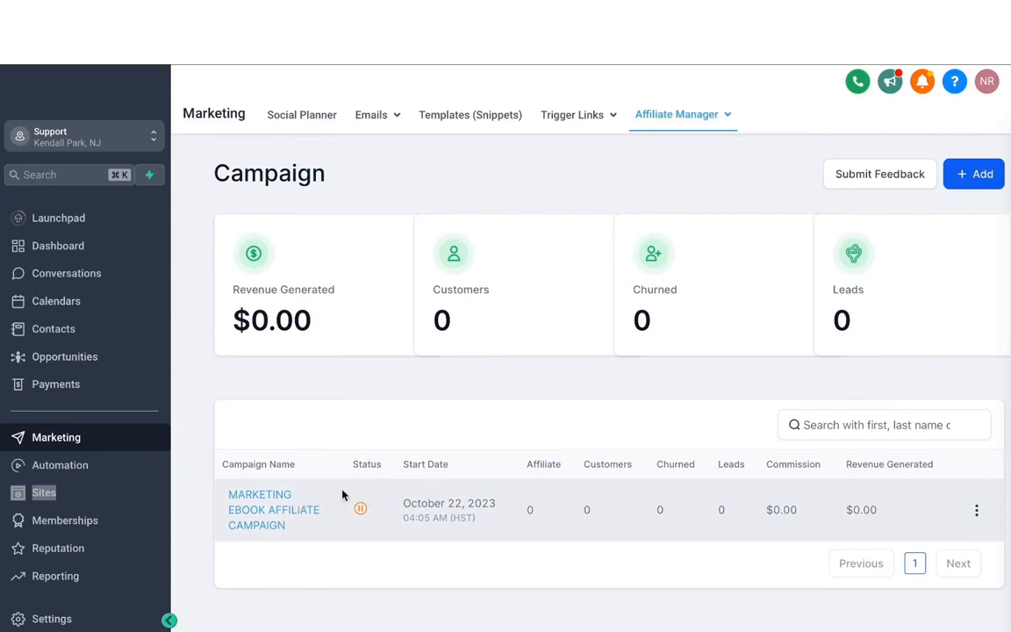
left_click(361, 510)
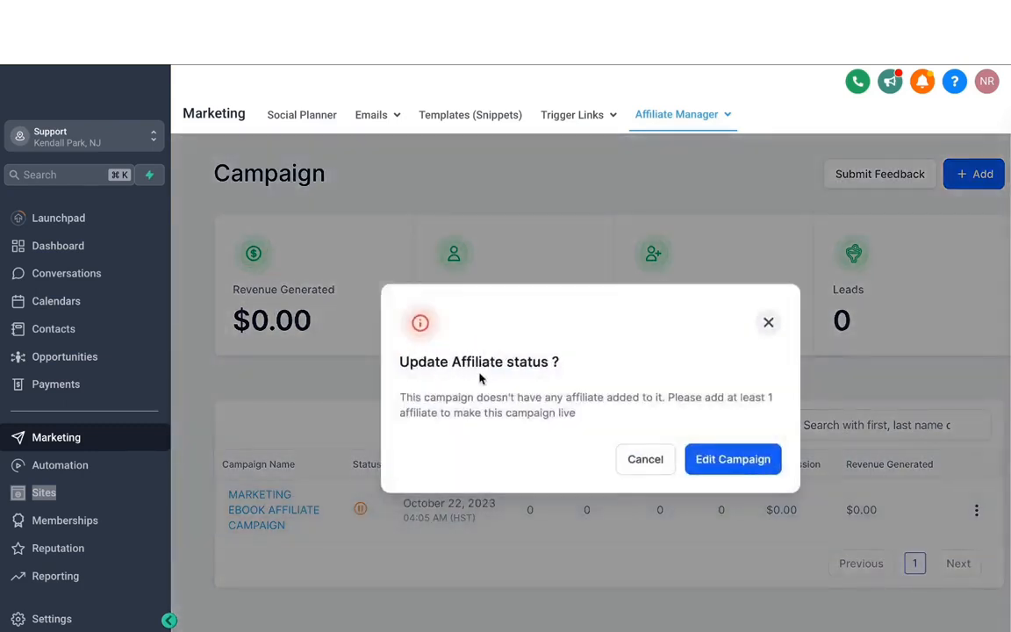
left_click(773, 325)
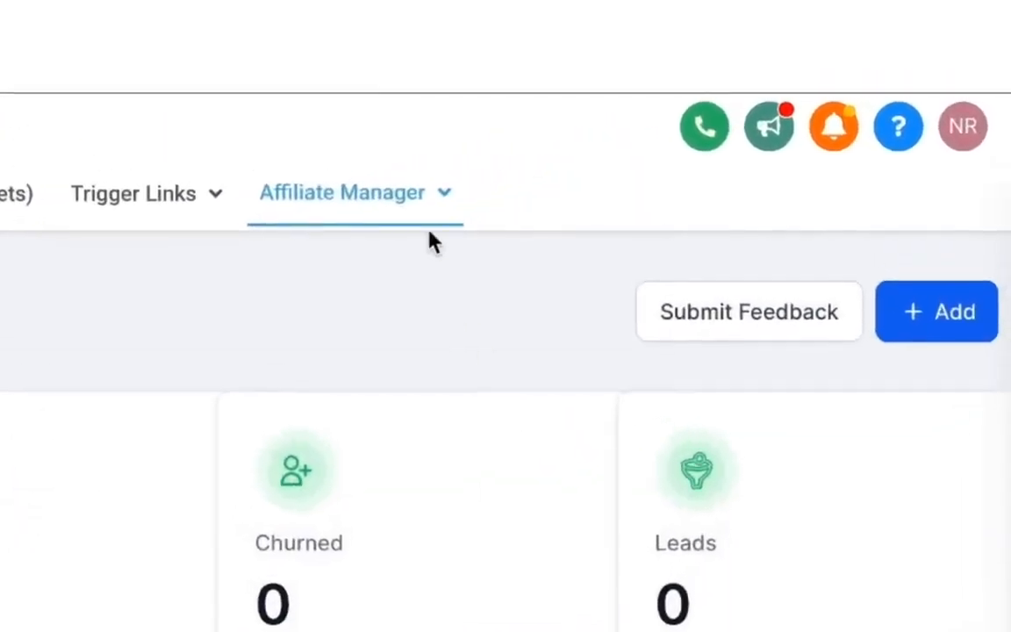
- Import three existing contacts as affiliates, choosing the first and third contacts on page one and the last contact on page two
left_click(529, 158)
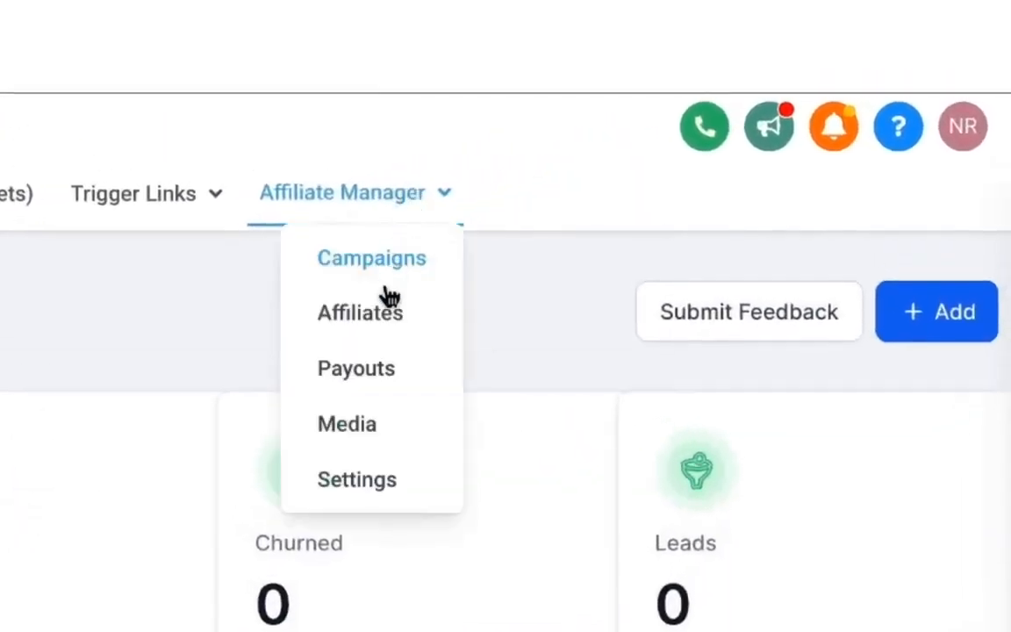
left_click(379, 322)
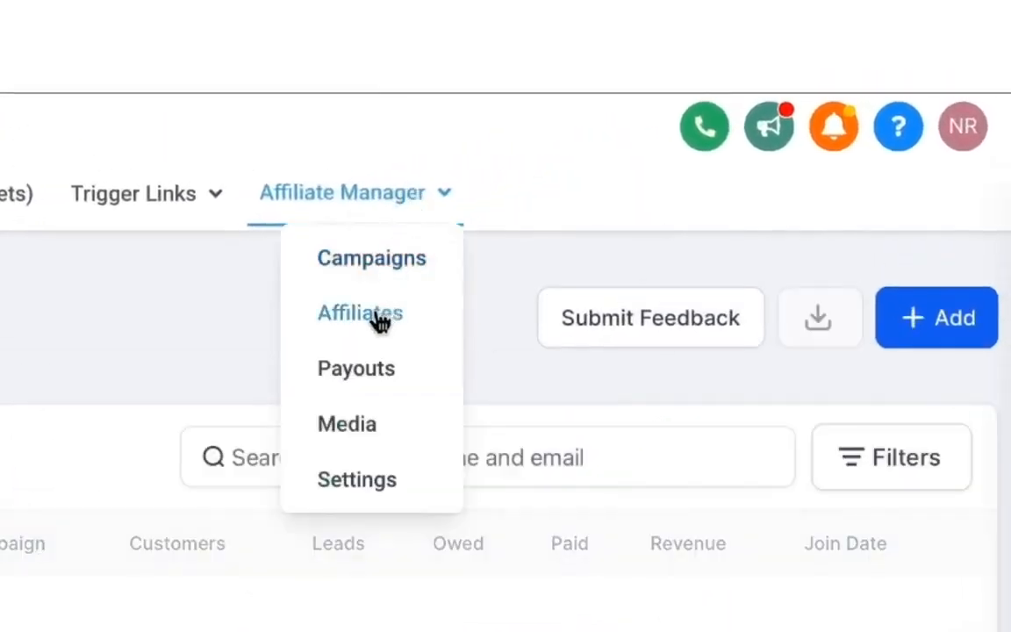
left_click(931, 330)
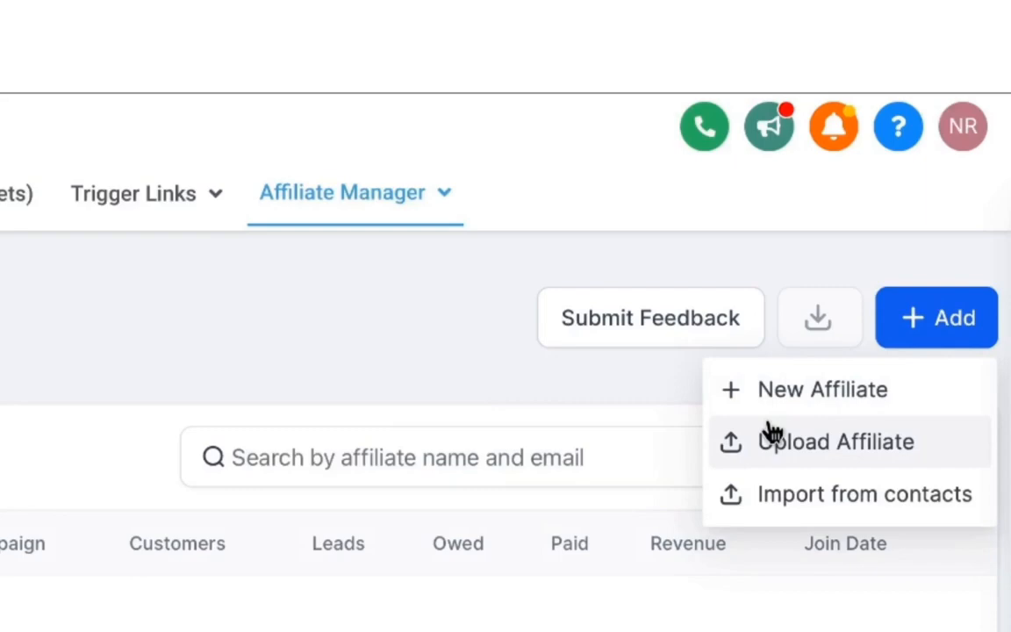
left_click(830, 492)
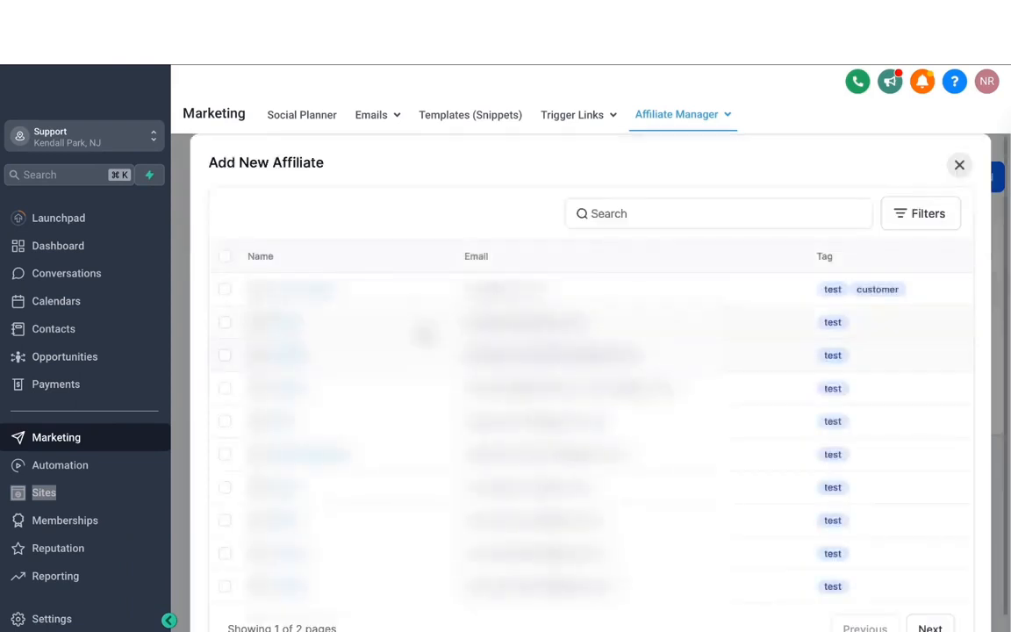
left_click(225, 290)
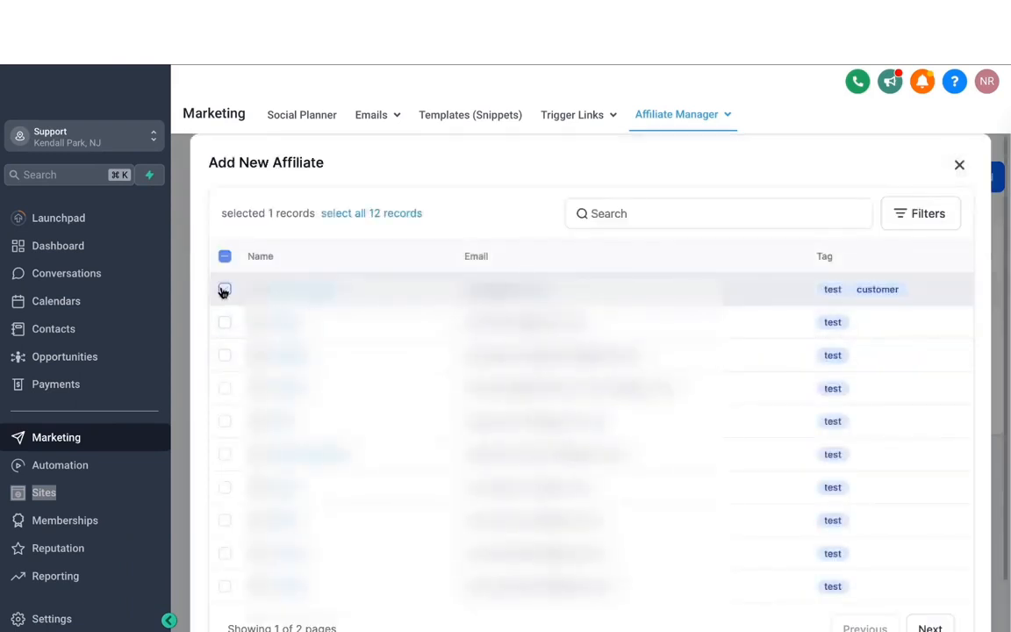
left_click(225, 355)
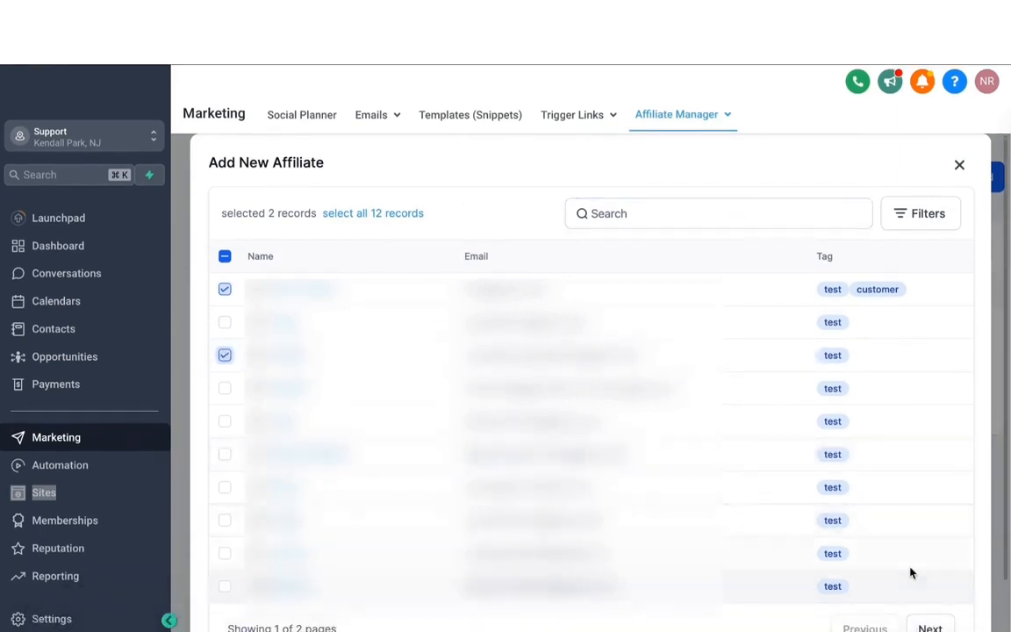
scroll(911, 572, "down", 1)
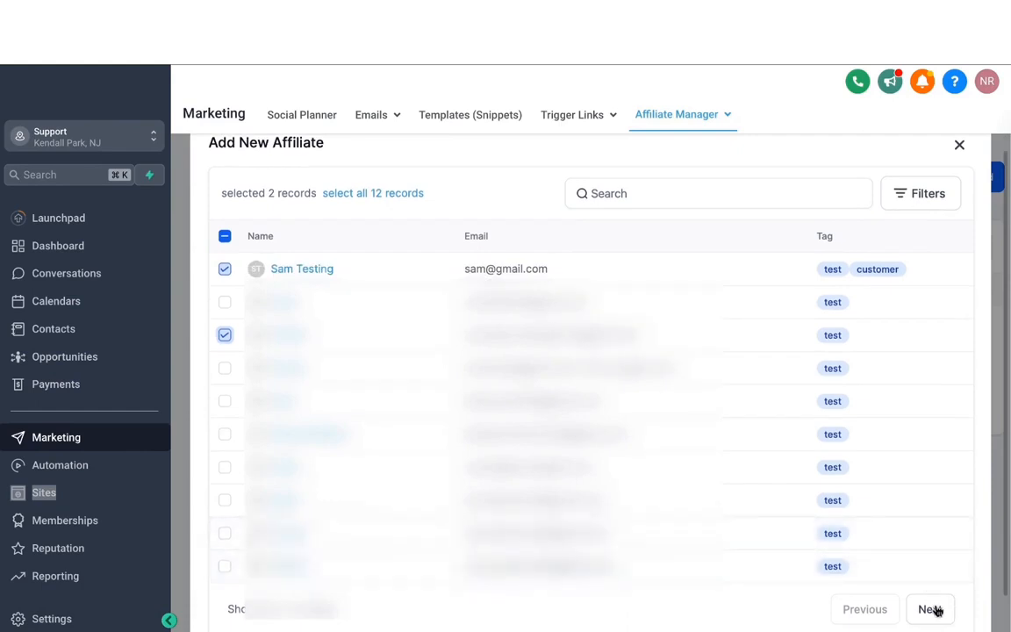
left_click(933, 609)
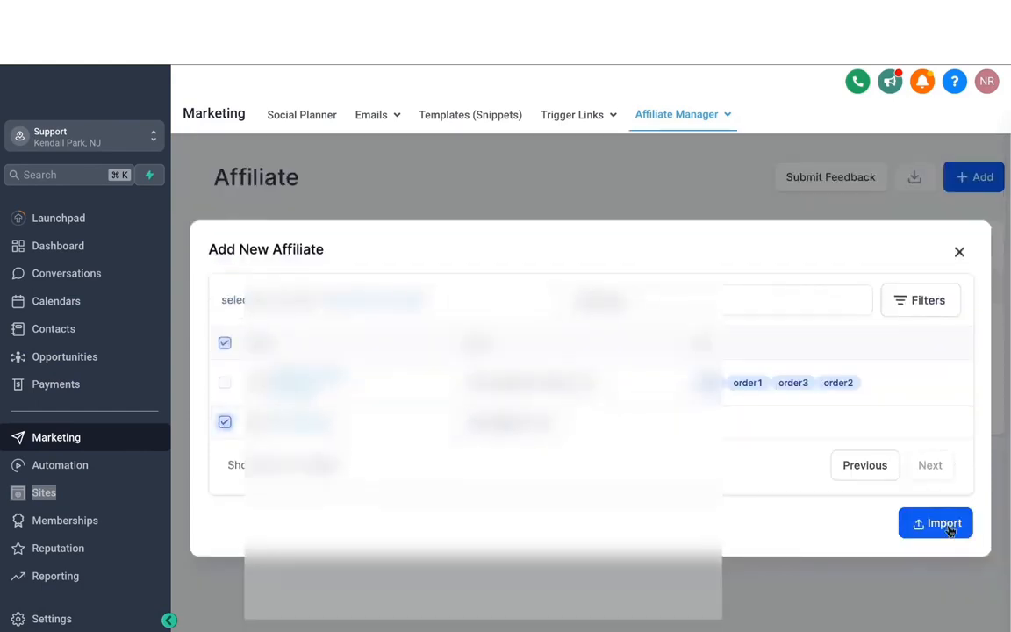
left_click(947, 527)
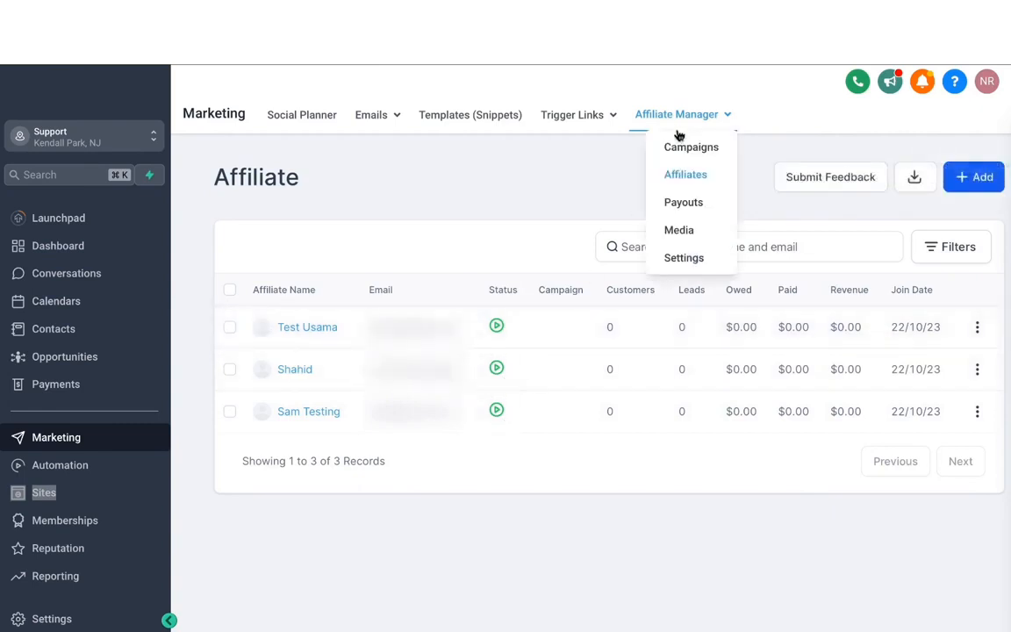
- Edit the Marketing Ebook Affiliate Campaign to add the first and third listed affiliates, and save the campaign update
left_click(684, 149)
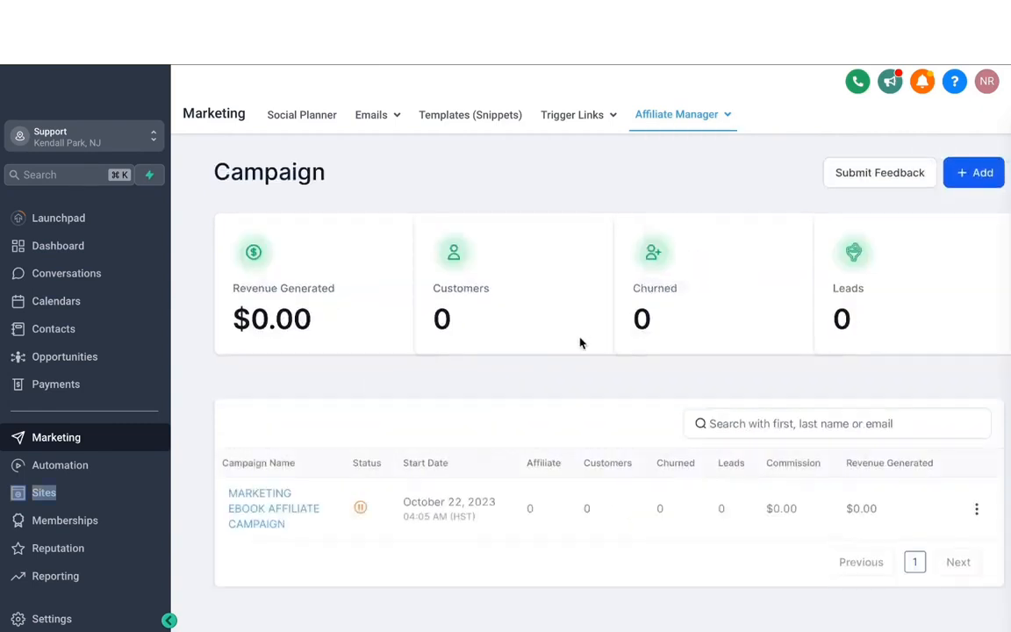
scroll(580, 342, "down", 1)
left_click(360, 460)
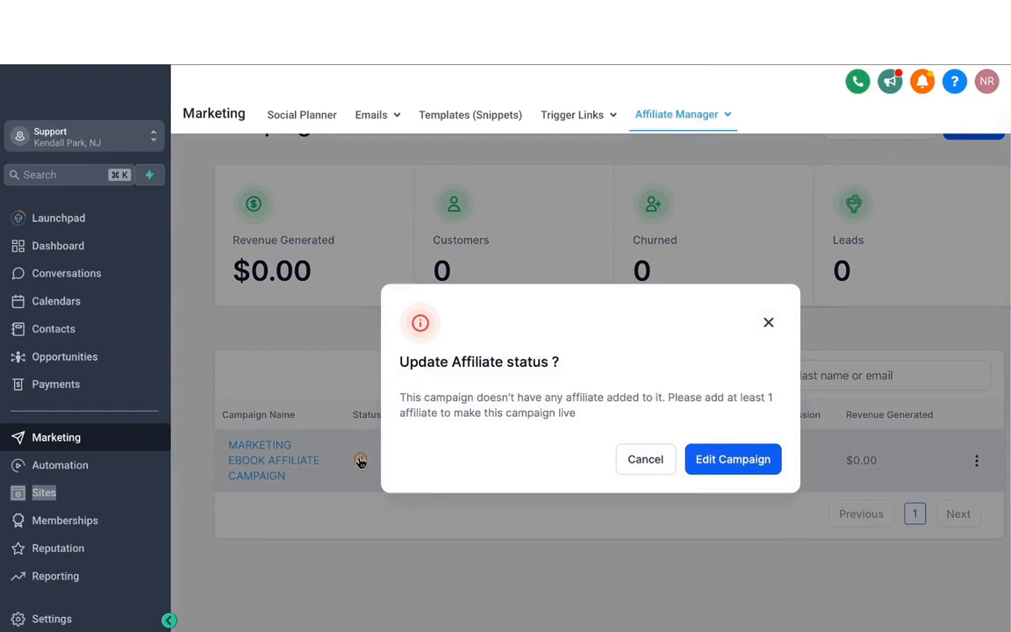
left_click(723, 460)
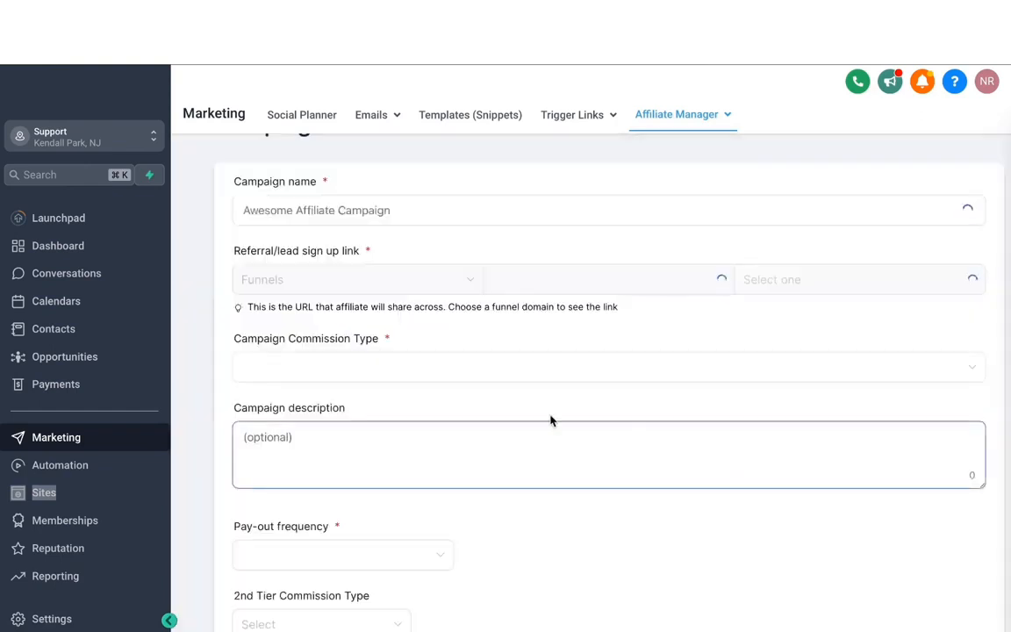
scroll(455, 409, "down", 3)
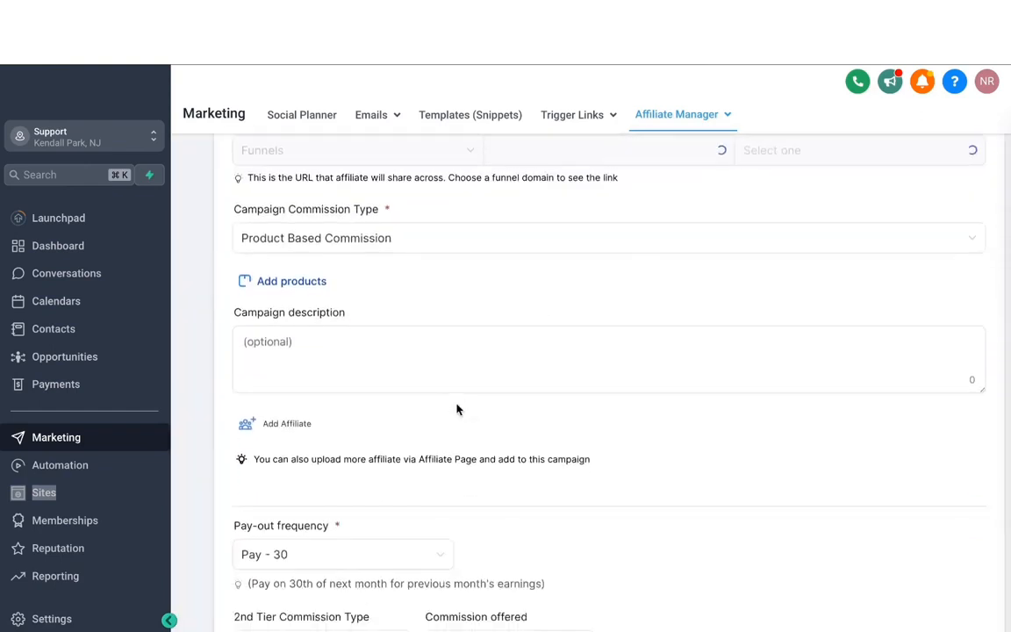
left_click(284, 425)
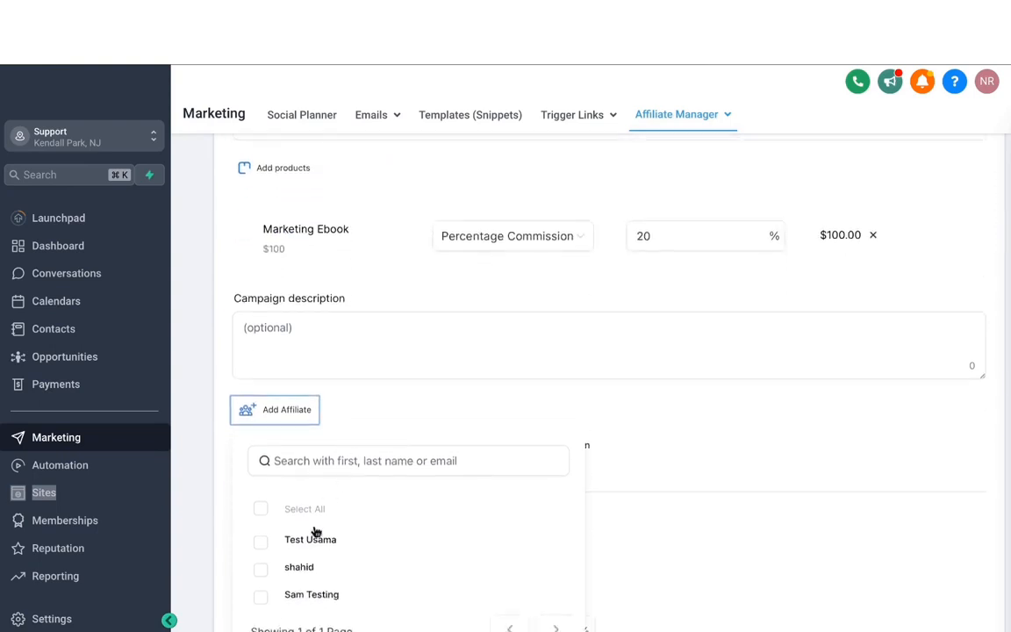
left_click(262, 543)
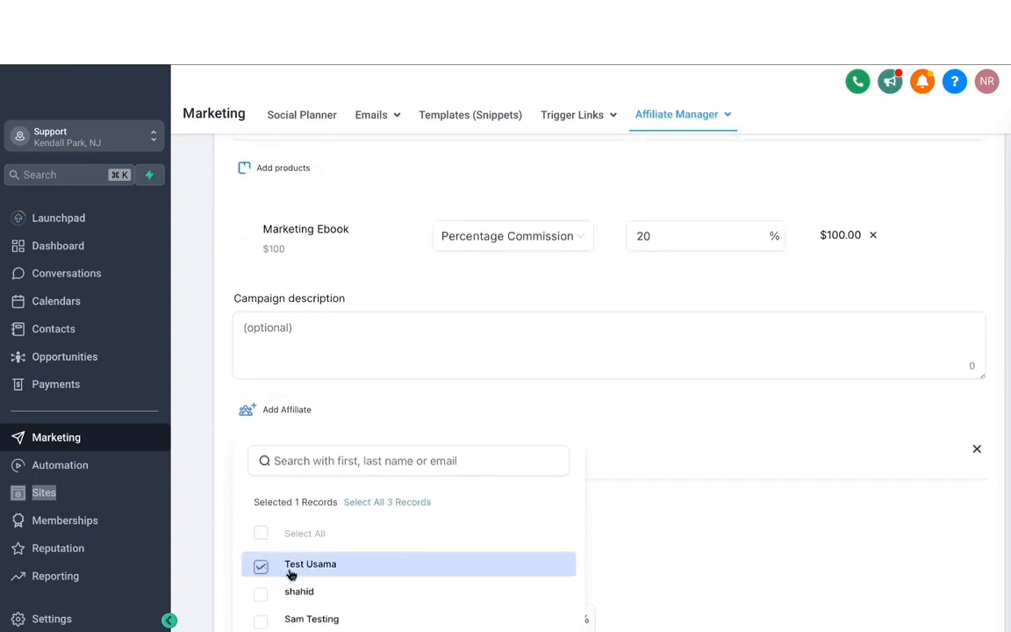
scroll(290, 573, "down", 3)
left_click(261, 507)
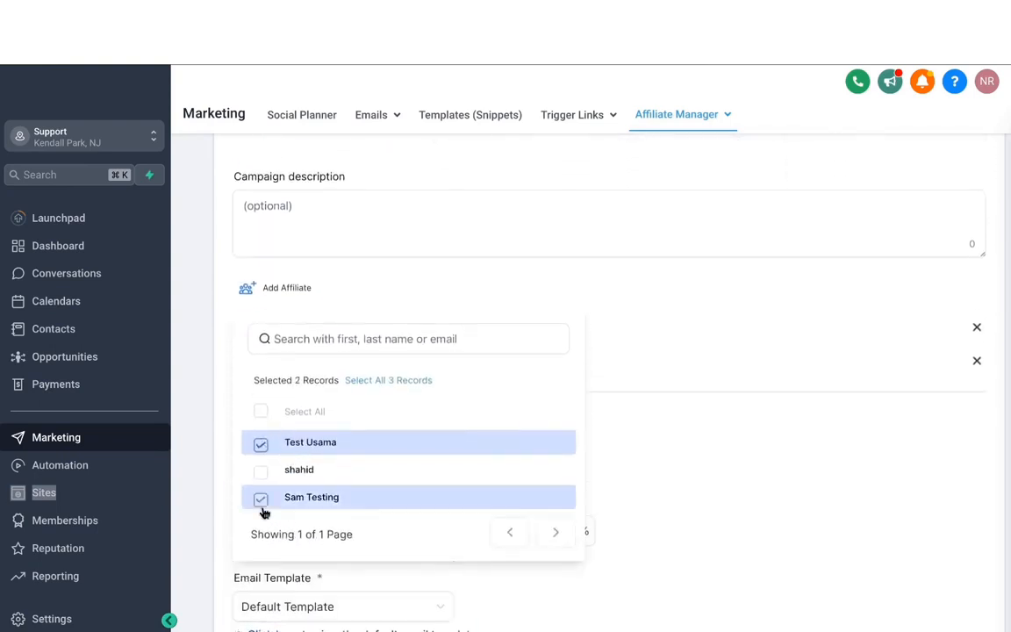
left_click(630, 494)
scroll(666, 521, "down", 5)
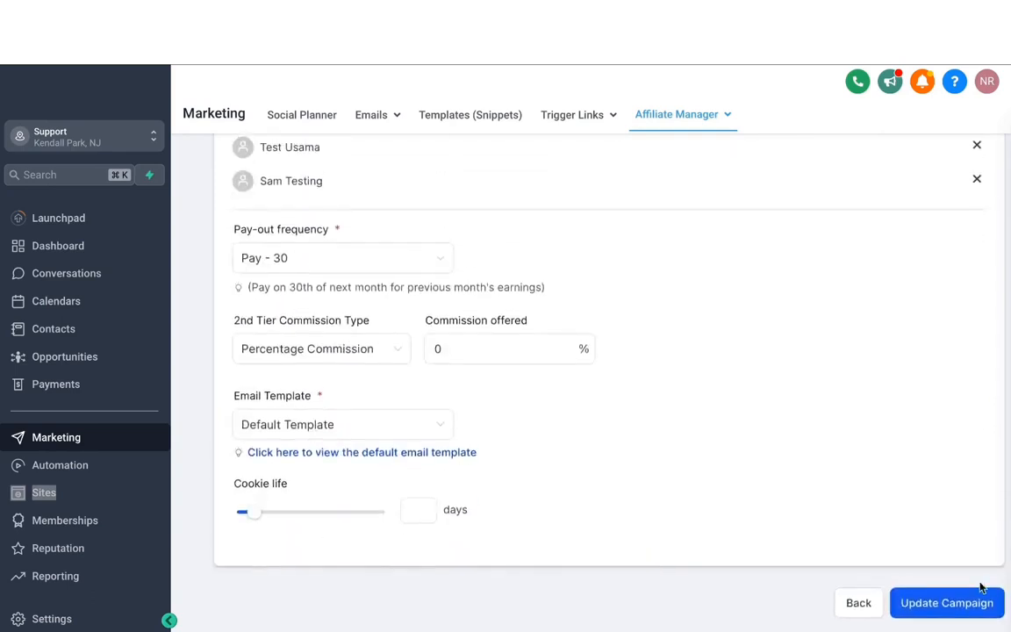
left_click(966, 605)
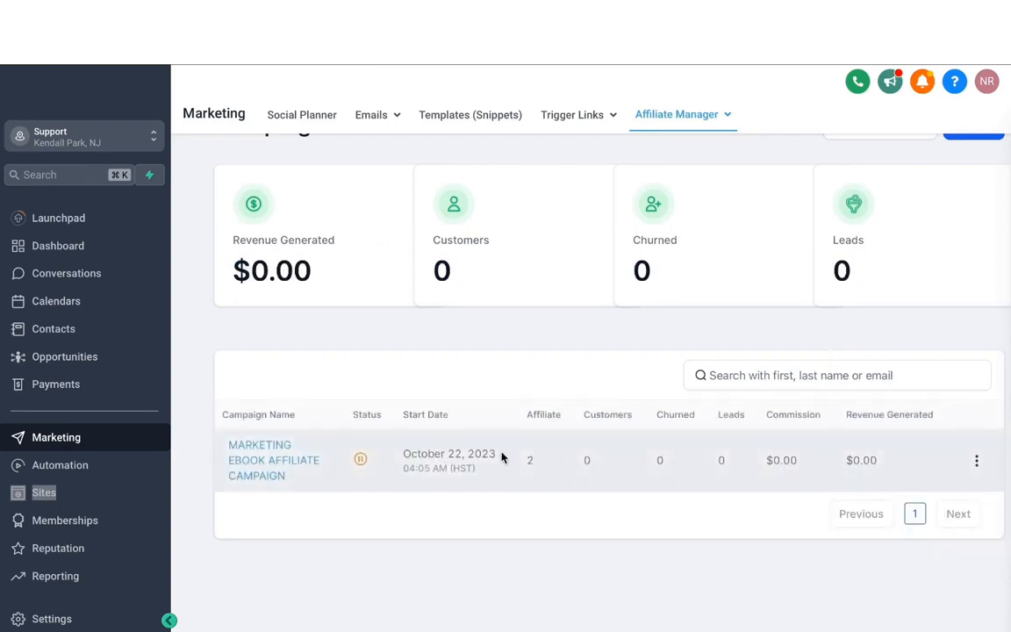
- Change the Marketing Ebook Affiliate Campaign's status to Active and confirm the update
left_click(361, 461)
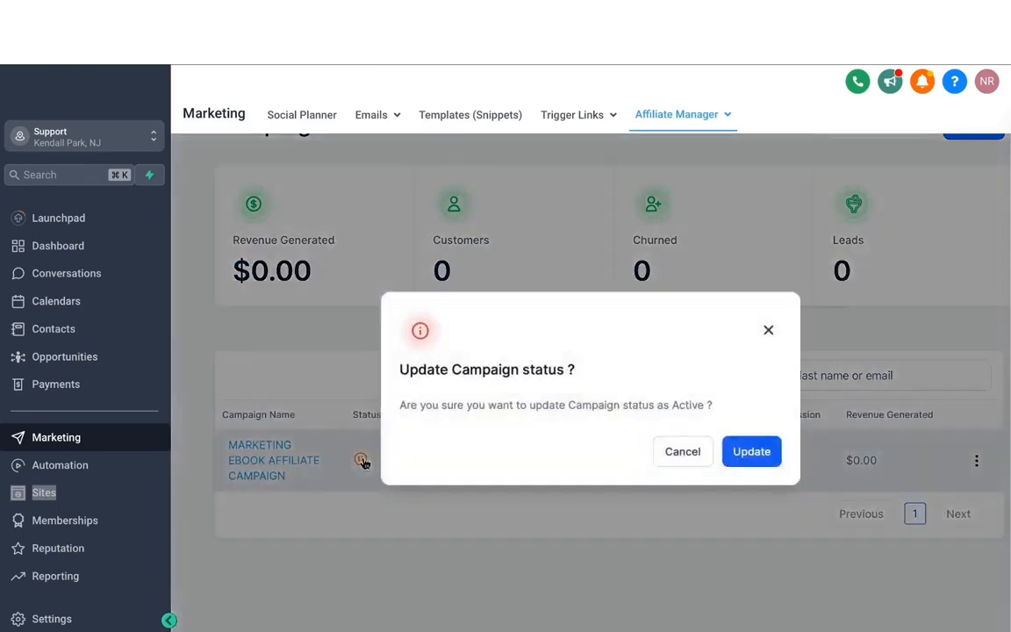
left_click(757, 451)
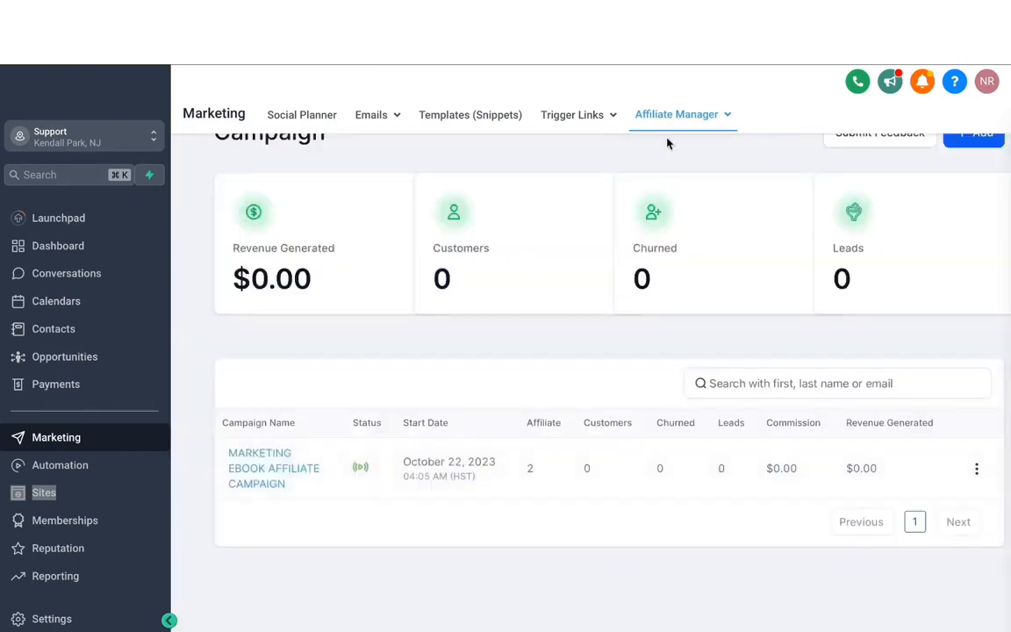
- View the affiliate payouts, and pick Capture.PNG from My Media as a file for the affiliate media
mouse_move(668, 115)
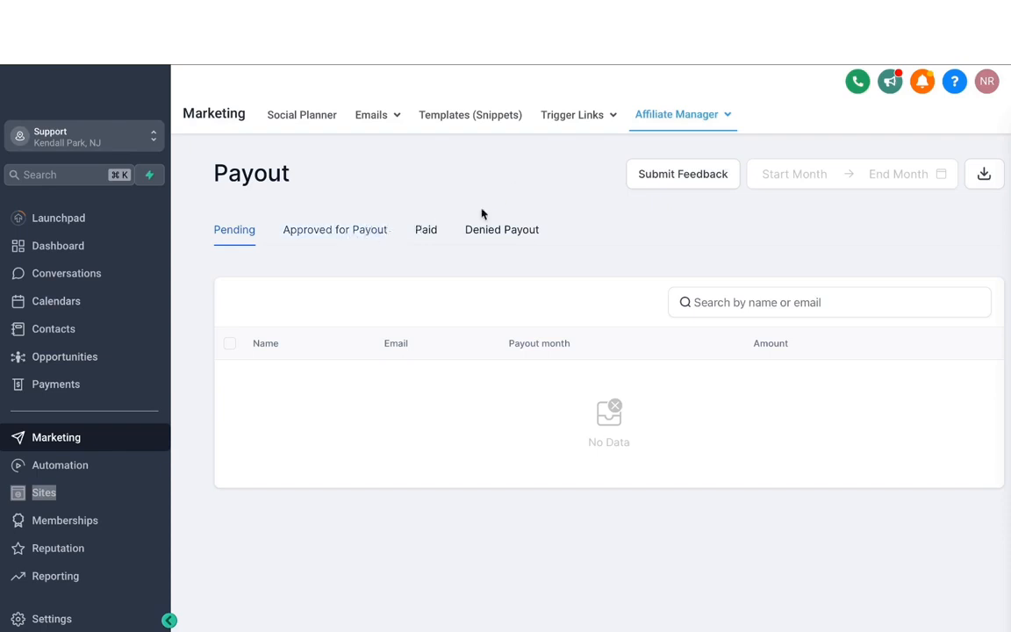
mouse_move(681, 115)
left_click(678, 231)
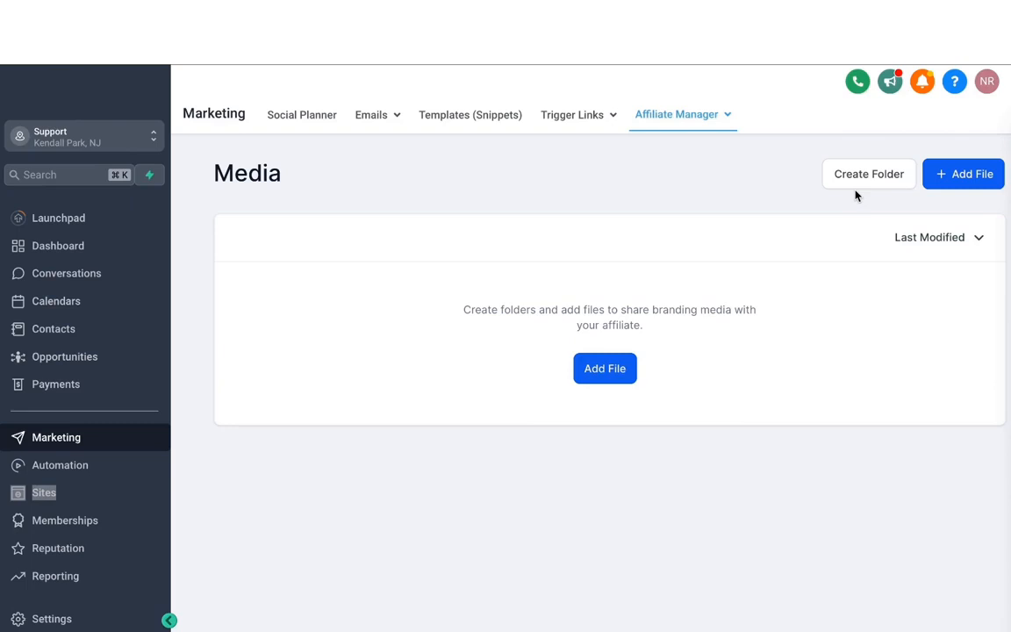
left_click(607, 368)
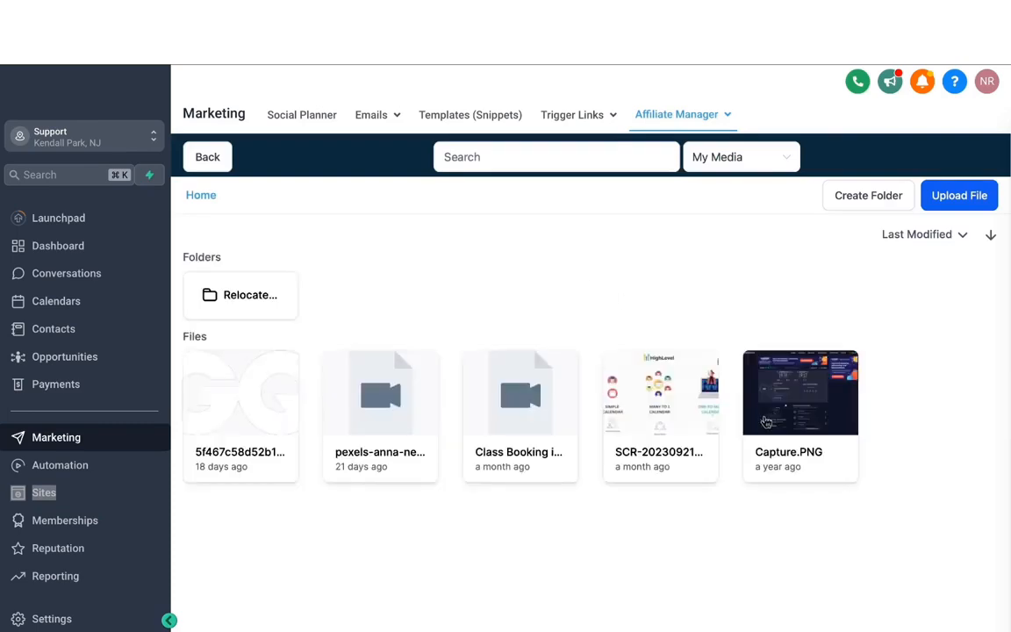
left_click(767, 423)
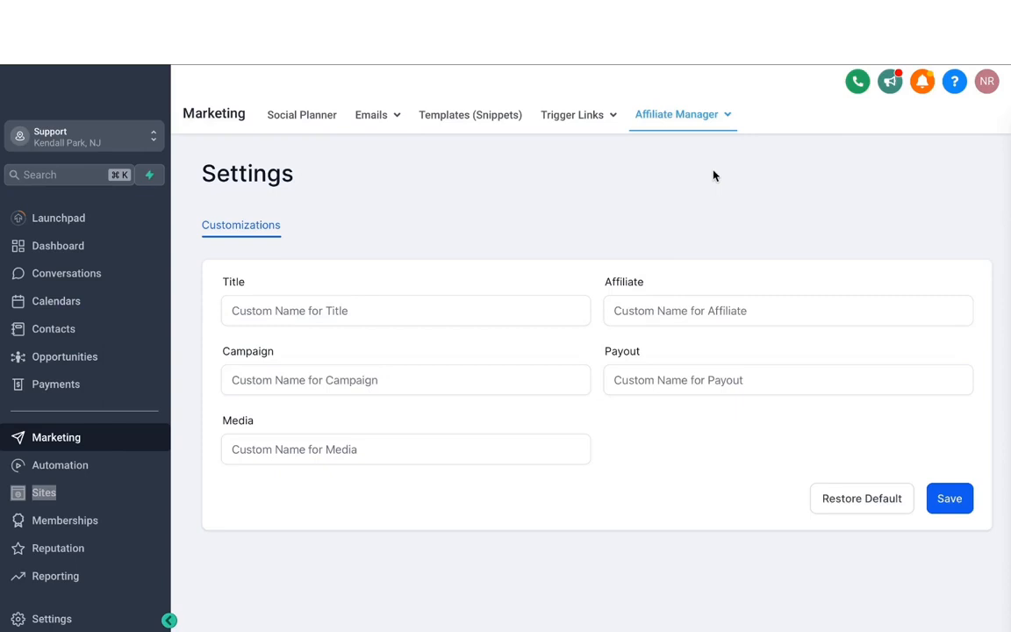
- Set the custom name for Media to AFFILIATE ASSETS in the Affiliate Manager settings and save the customization
mouse_move(681, 129)
left_click(293, 310)
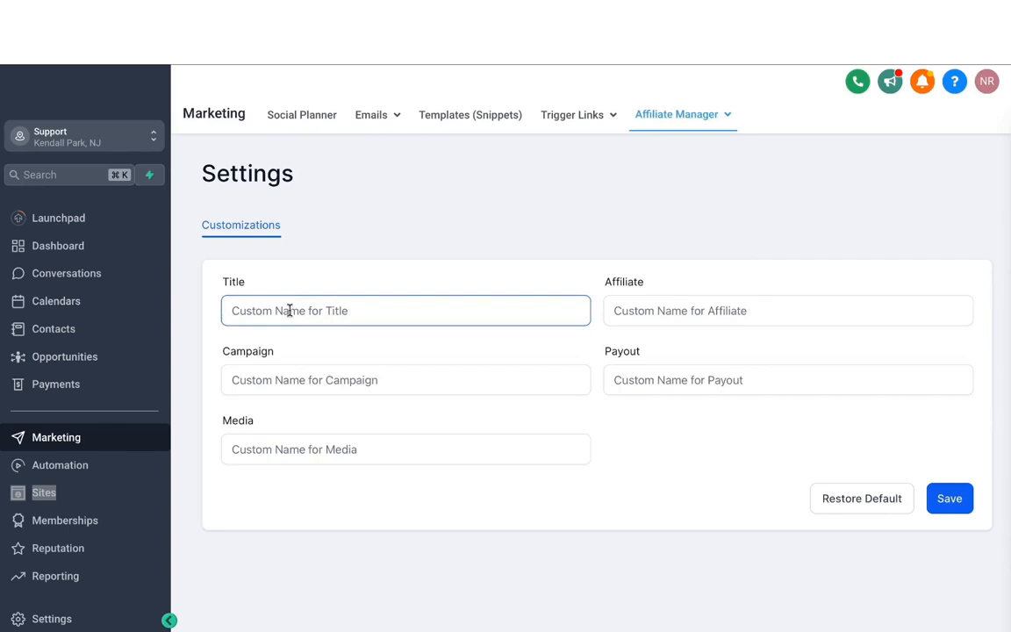
left_click(639, 317)
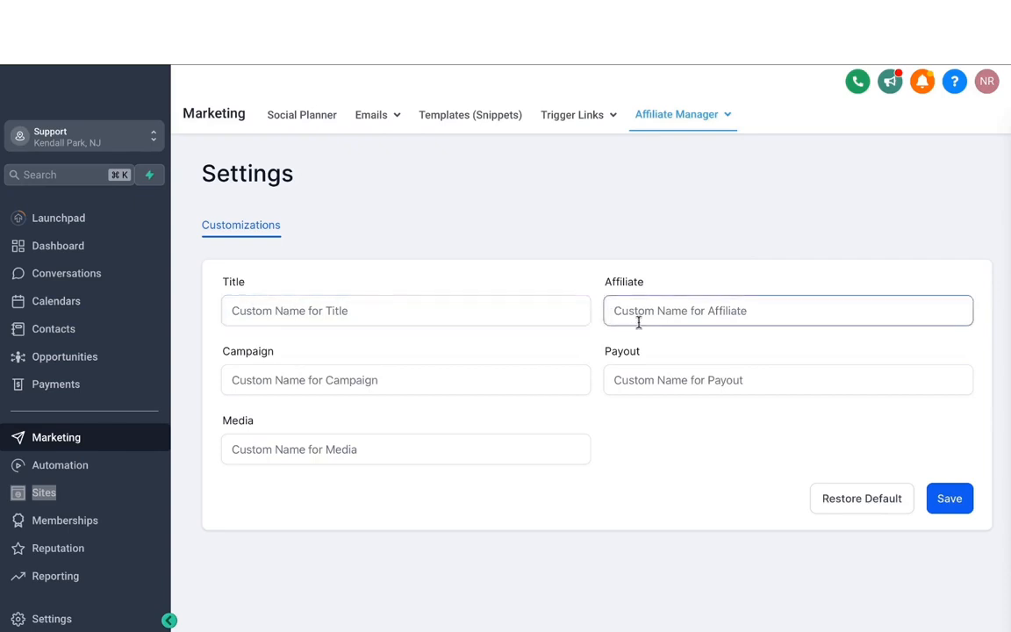
left_click(649, 391)
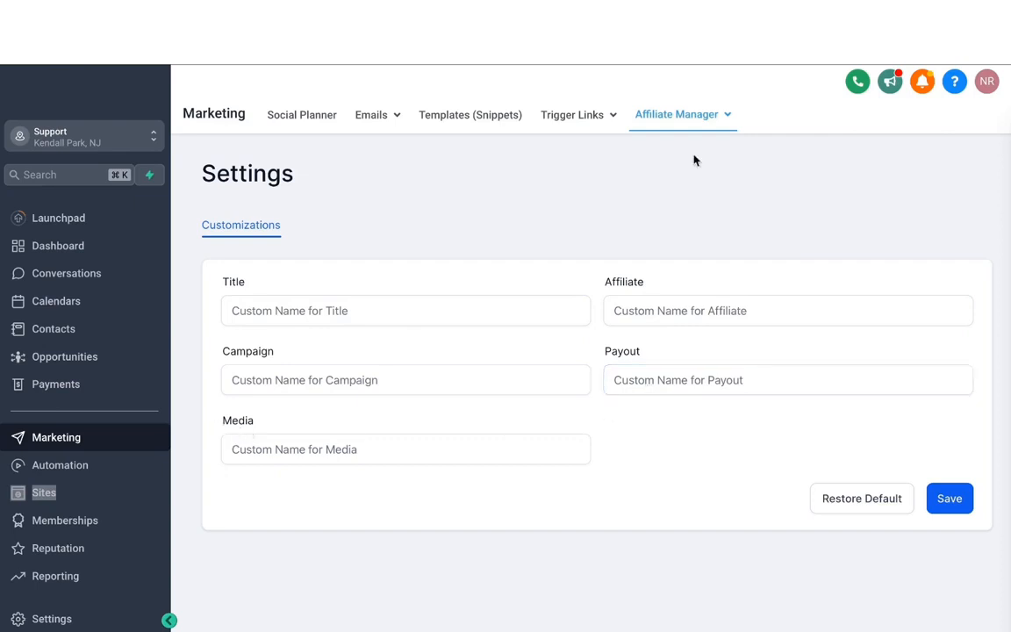
mouse_move(691, 125)
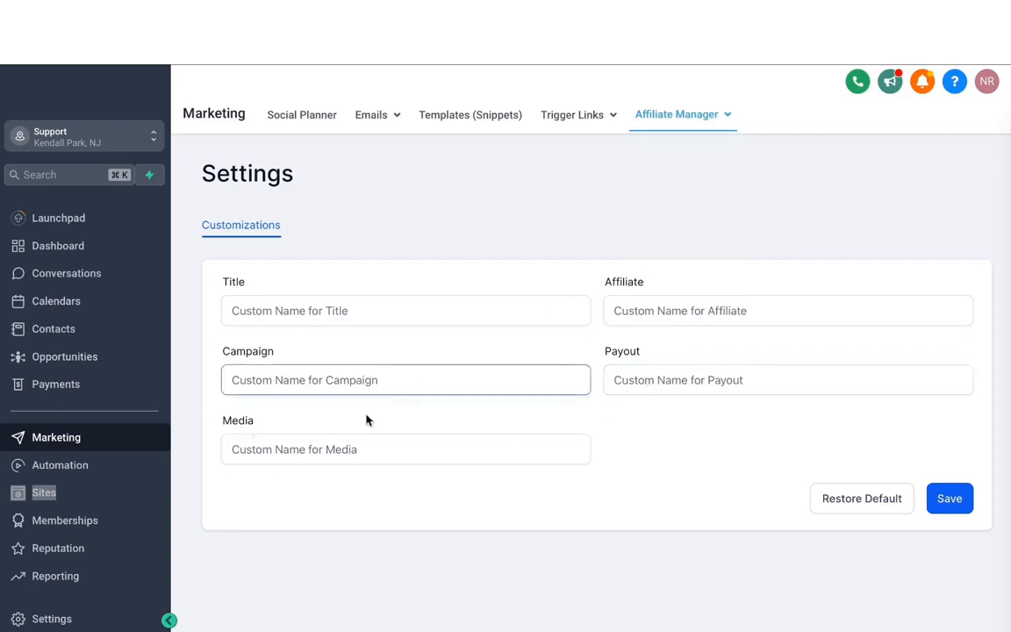
left_click(317, 450)
type("AFFILI")
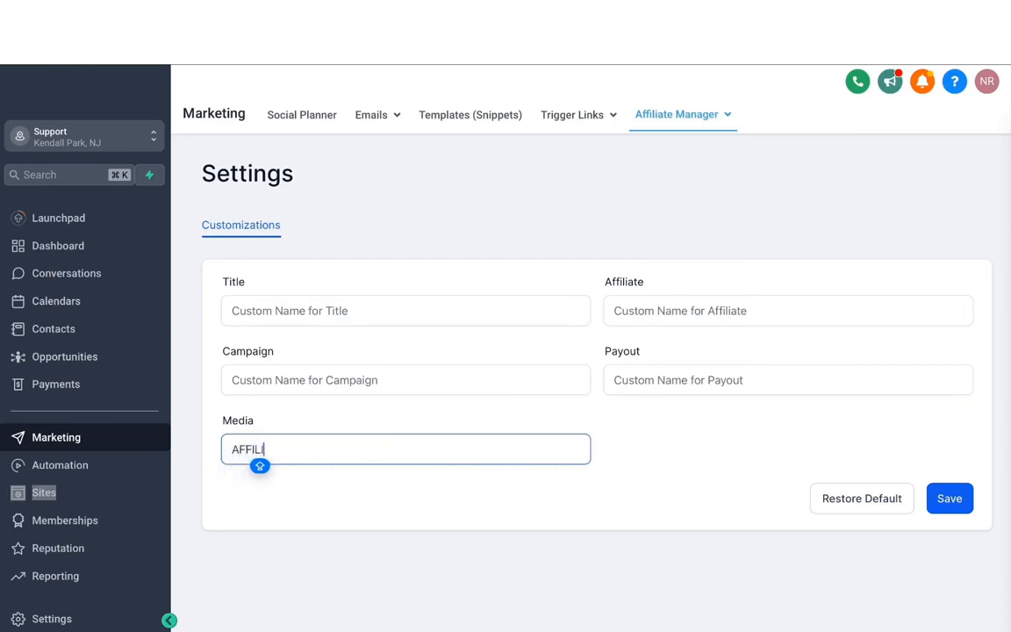
type("ATE ASSETS")
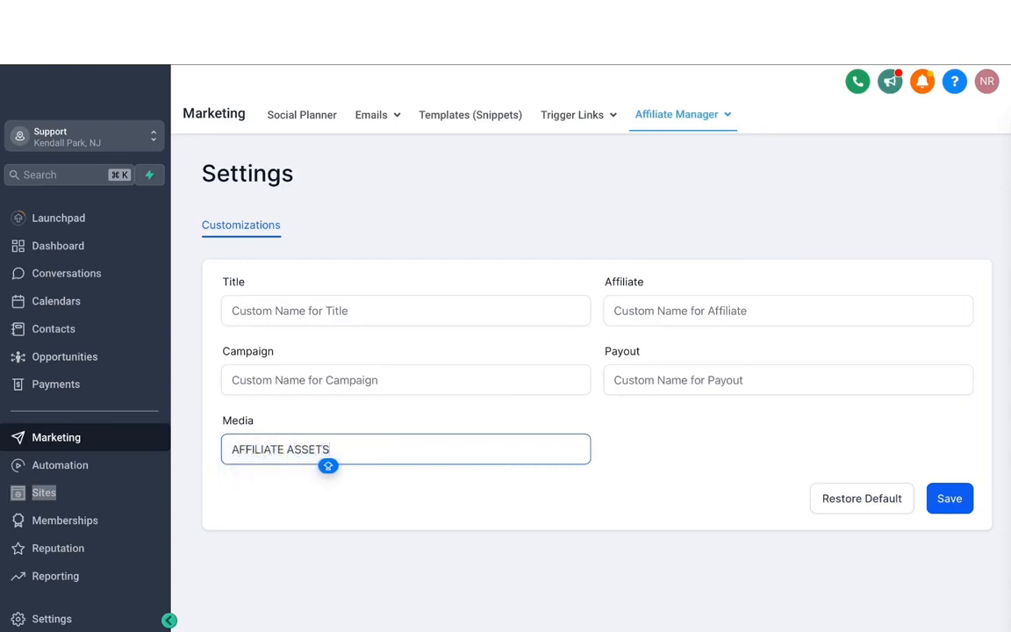
left_click(952, 499)
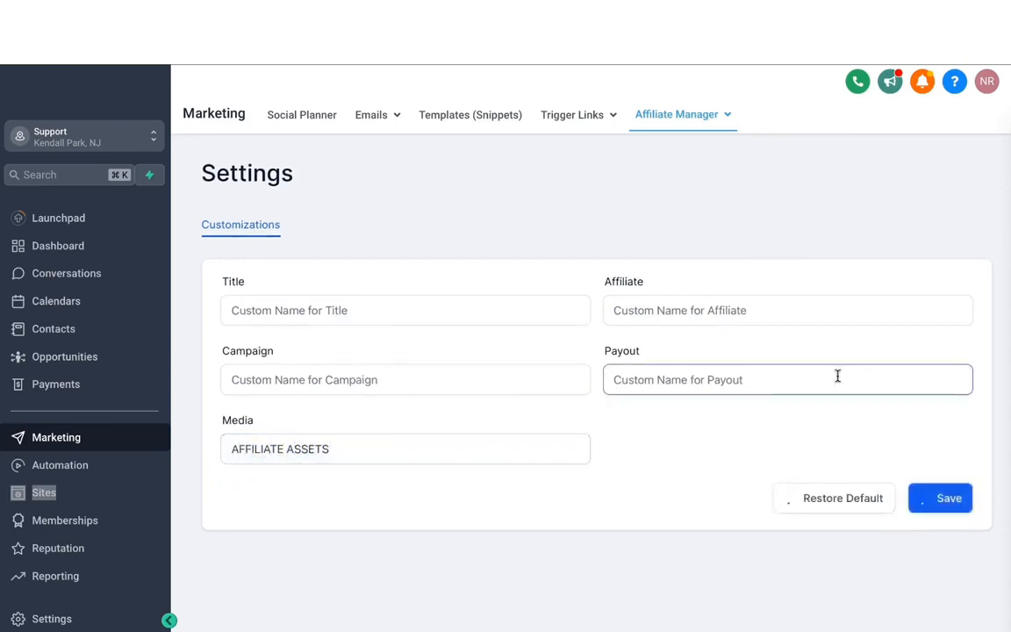
- Open the AFFILIATE ASSETS section to check the renamed entry, and return to the Affiliate Manager settings
mouse_move(675, 185)
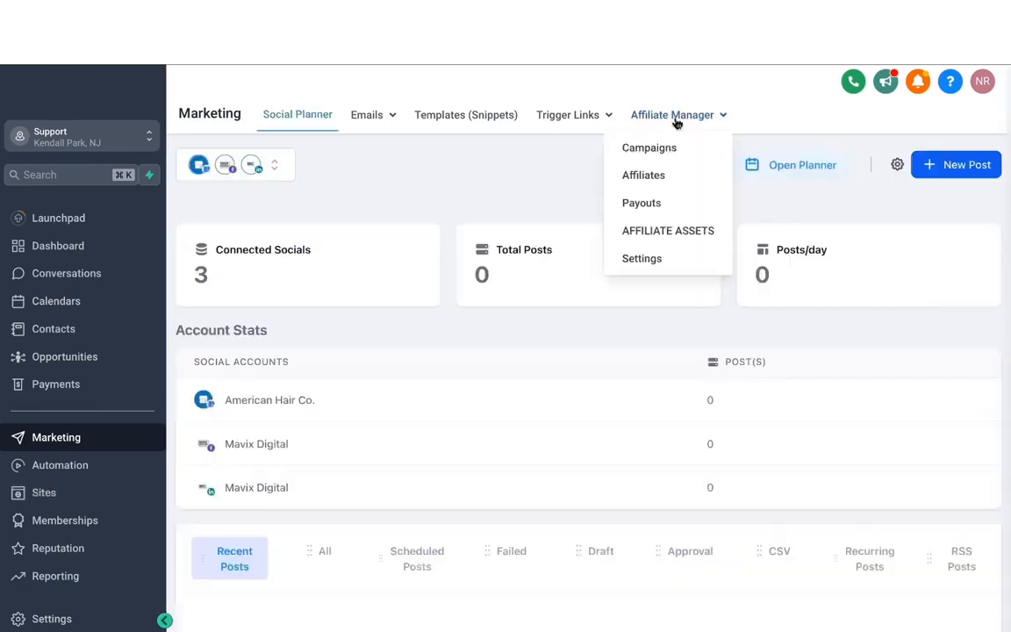
left_click(657, 233)
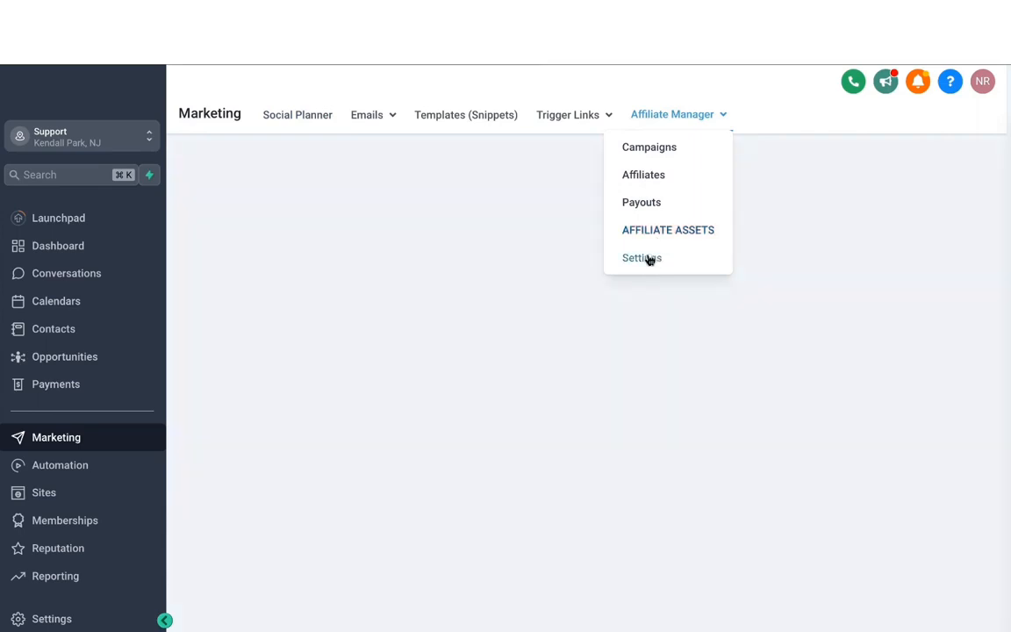
left_click(649, 260)
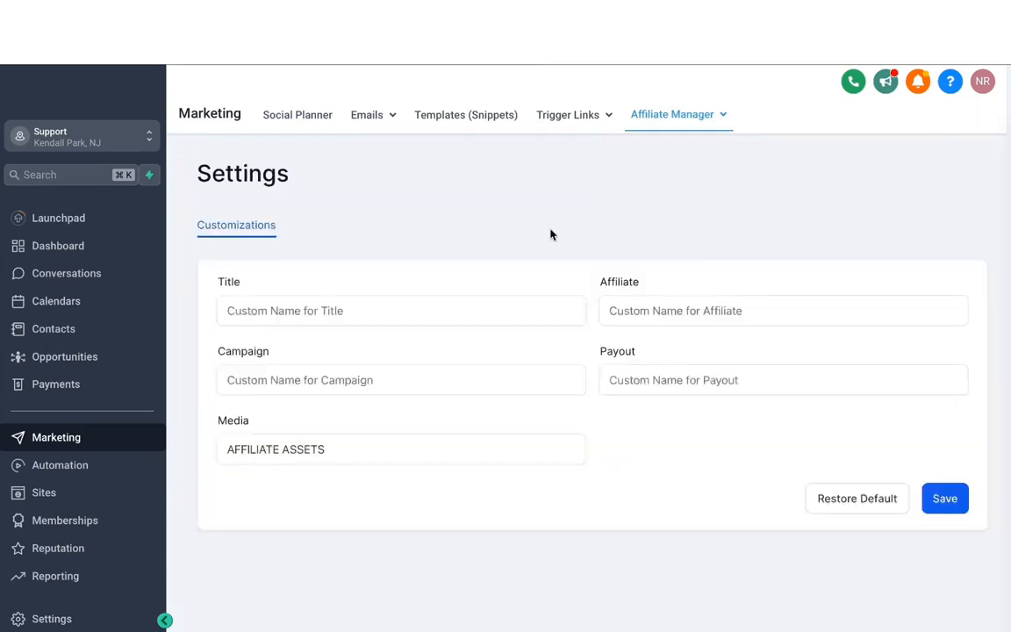